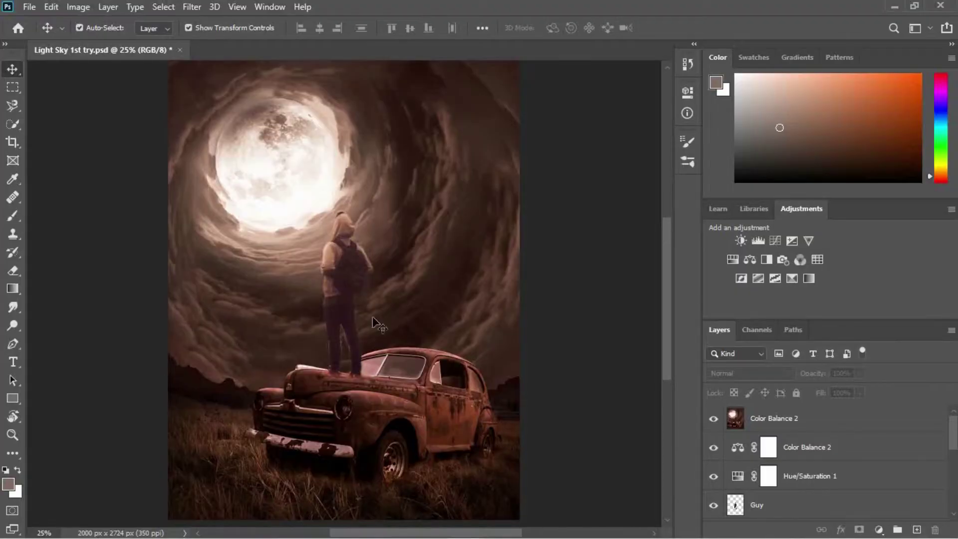
Step: Open the Ground.jpg landscape photo through File > Open
left_click(31, 7)
left_click(39, 30)
Step: Trace the sky along the hill horizon with the Magnetic Lasso and delete it
key("l")
key("ctrl+plus")
key("ctrl+plus")
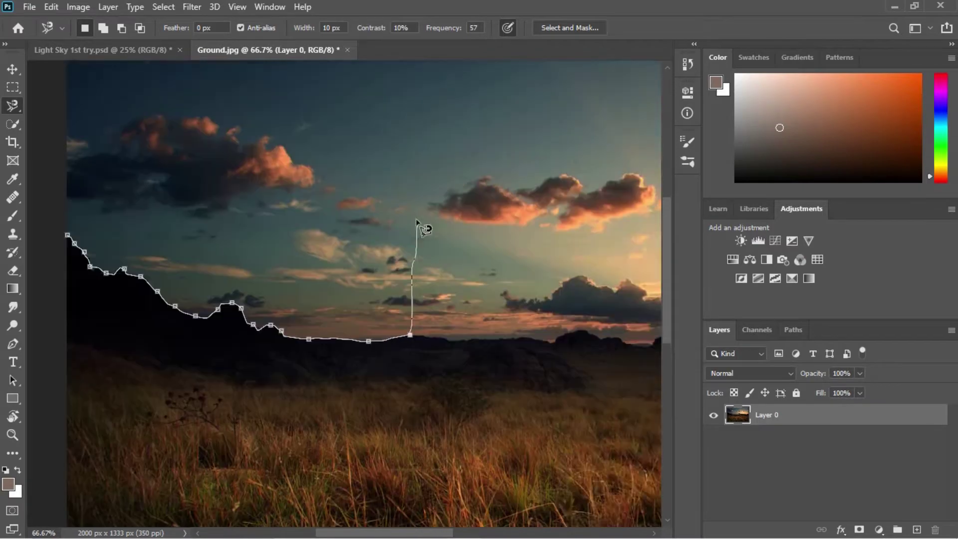
scroll(168, 164, "up", 5)
double_click(103, 327)
key("Delete")
key("ctrl+plus")
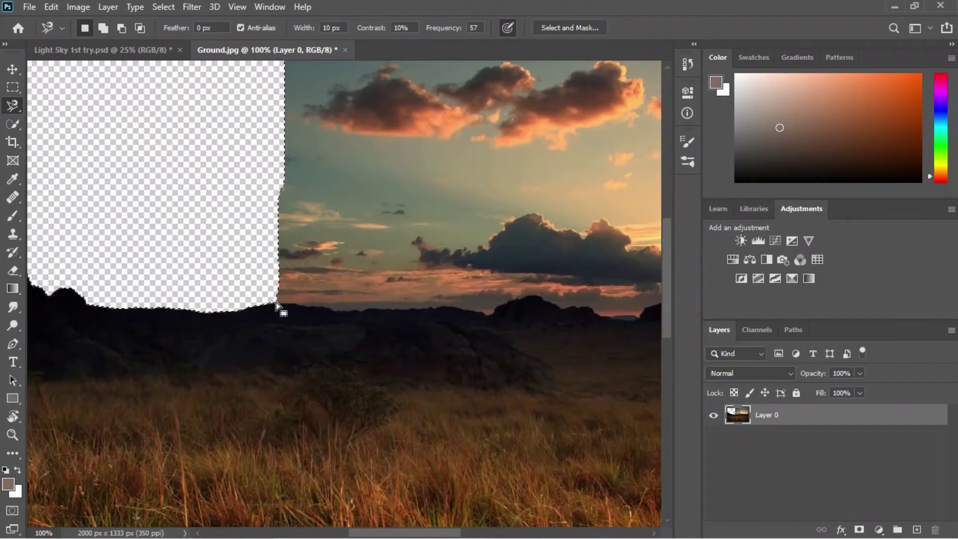
Step: Trace a second outline along the ridge and close it around more sky
left_click(276, 301)
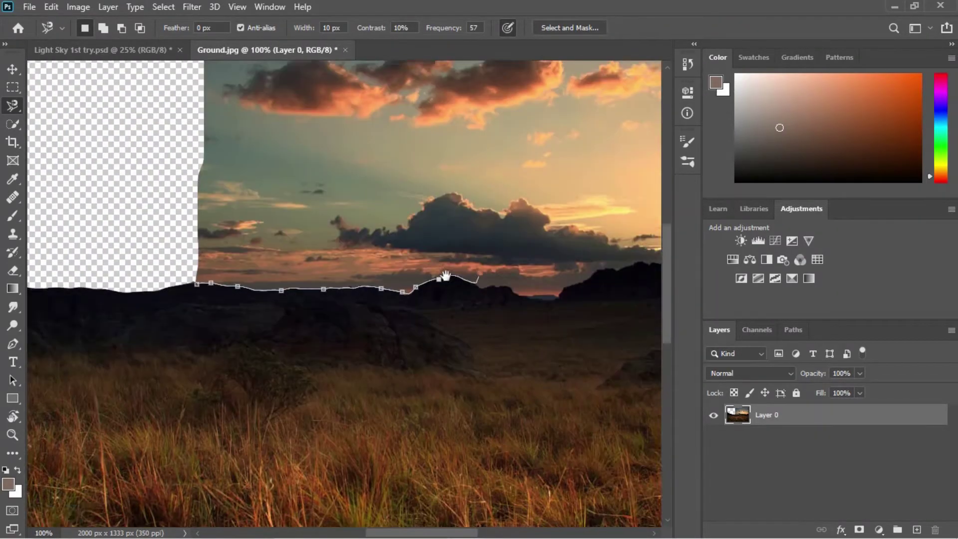
key("ctrl+plus")
key("ctrl+plus")
key("ctrl+plus")
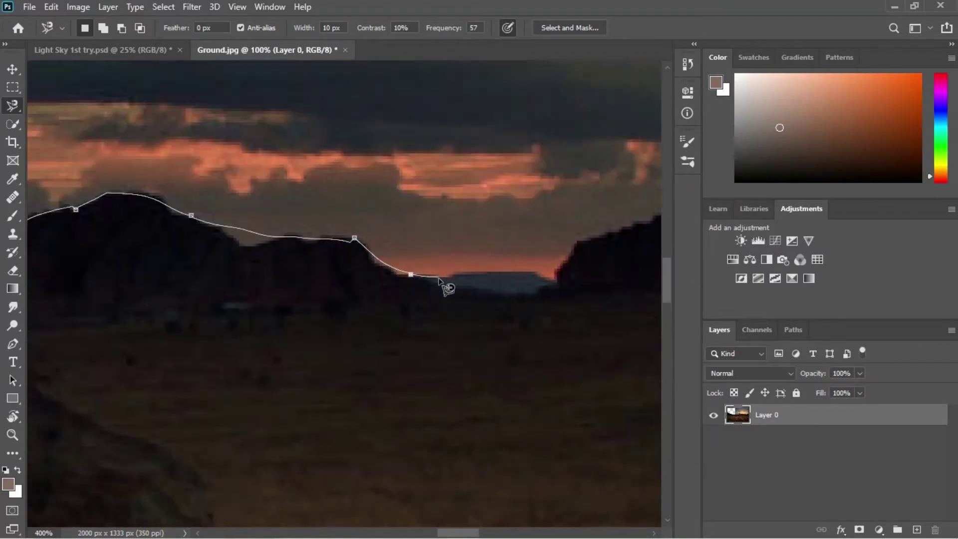
key("ctrl+minus")
key("ctrl+minus")
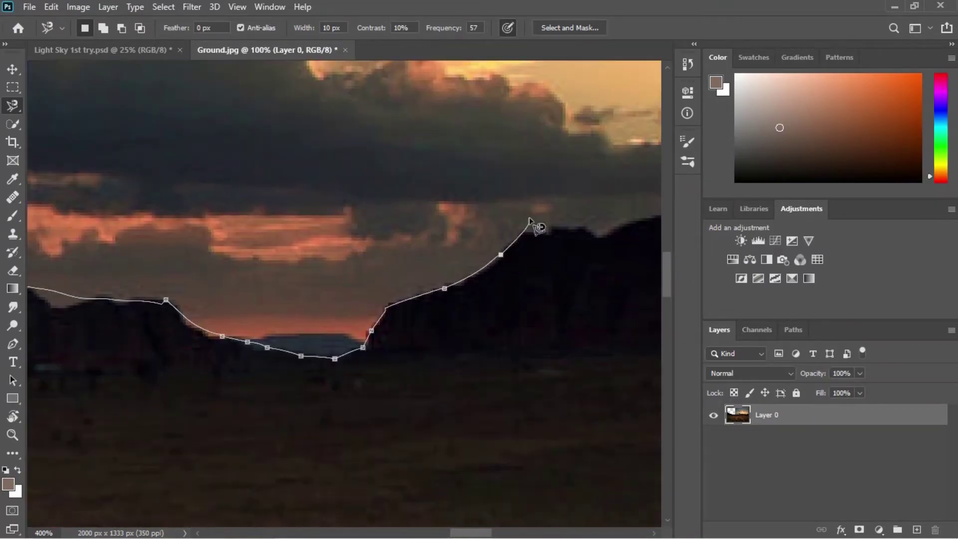
key("ctrl+minus")
scroll(630, 225, "right", 3)
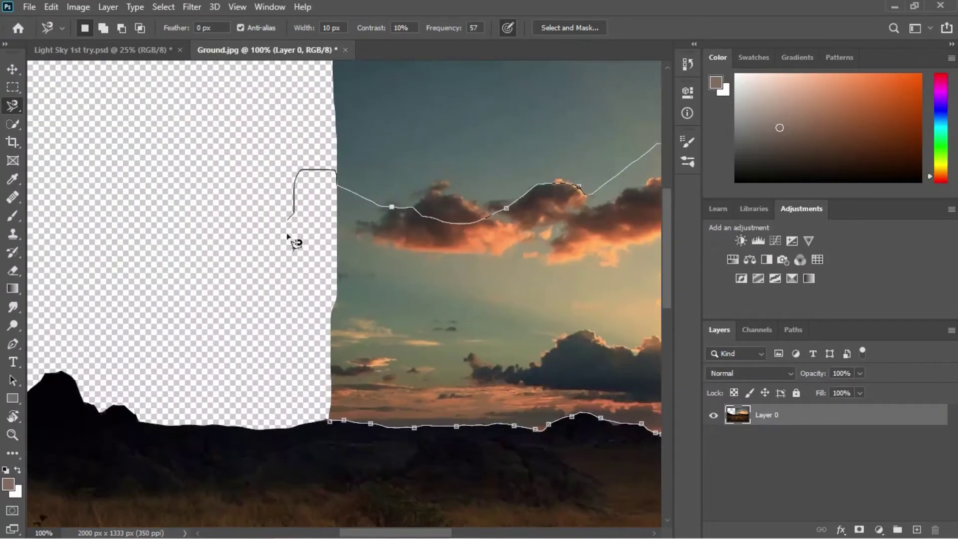
double_click(295, 240)
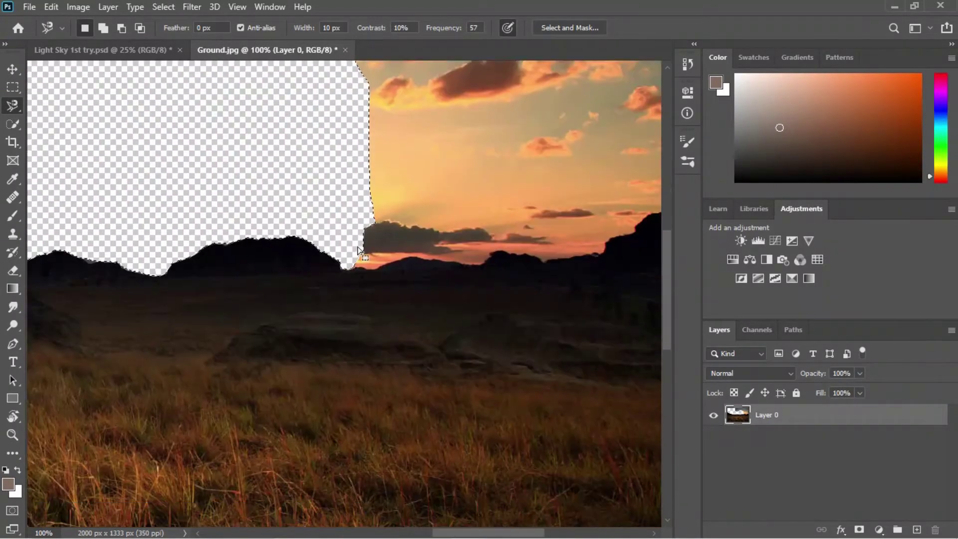
Step: Continue the lasso outline along the ridge to the right edge and up toward the top
key("ctrl+plus")
key("ctrl+plus")
key("ctrl+plus")
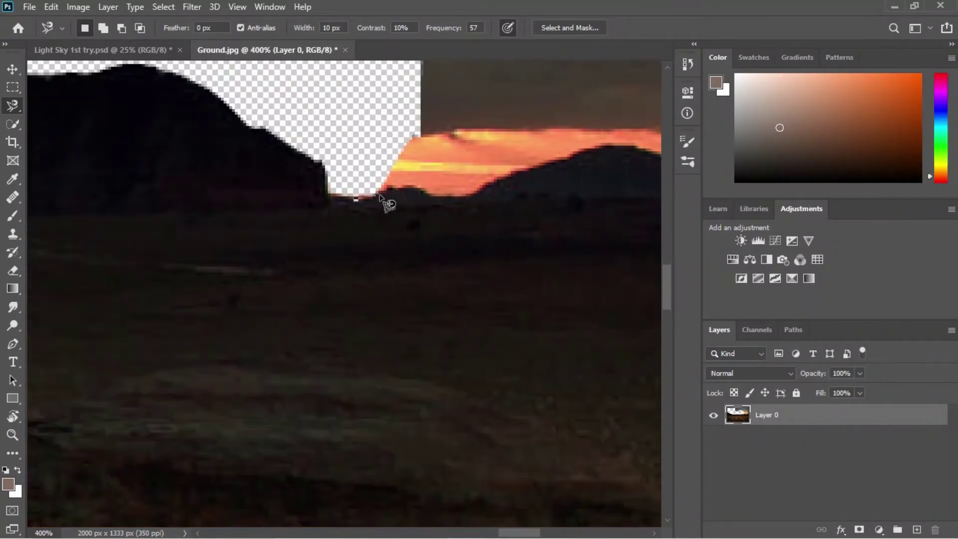
scroll(499, 201, "right", 3)
scroll(424, 227, "right", 2)
scroll(466, 274, "right", 2)
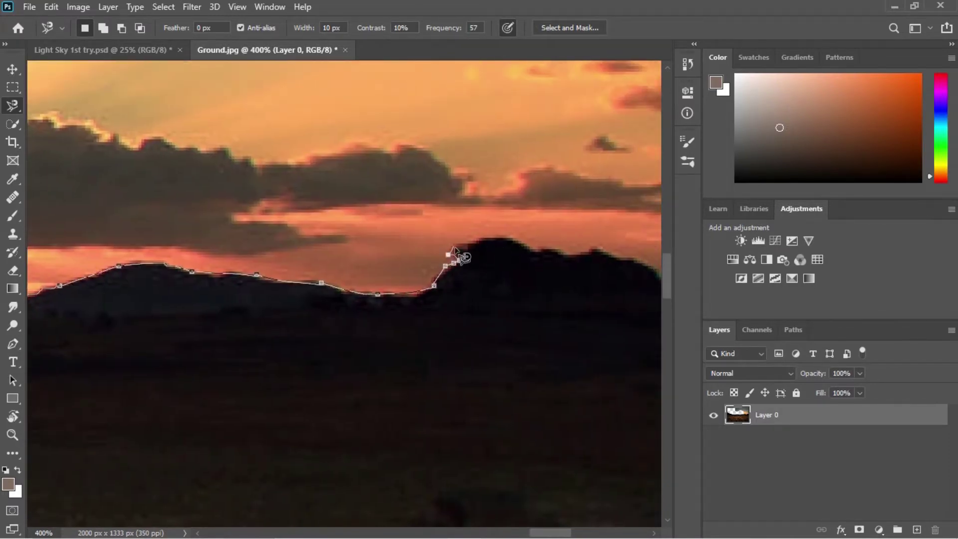
scroll(502, 253, "right", 3)
scroll(421, 248, "right", 3)
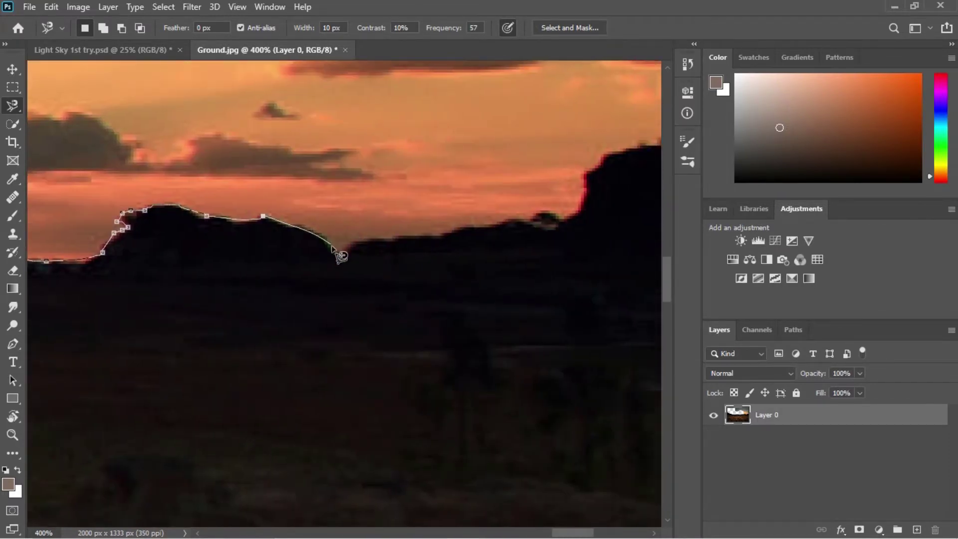
scroll(468, 236, "right", 2)
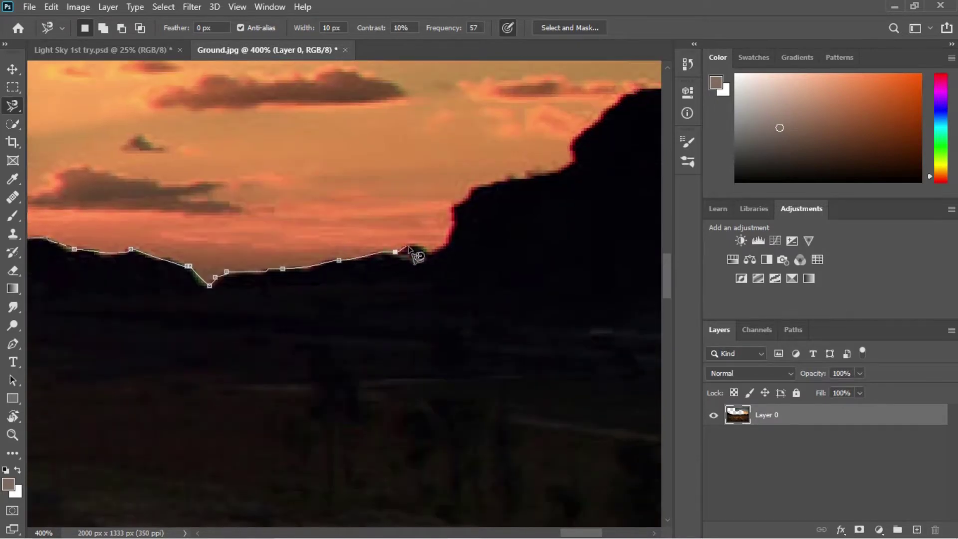
scroll(458, 196, "down", 2)
scroll(428, 168, "down", 1)
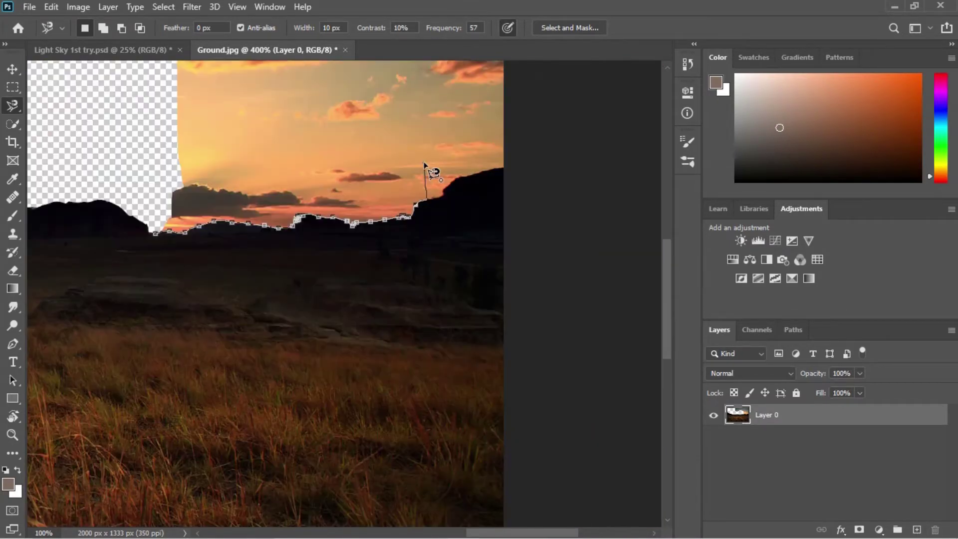
scroll(519, 260, "down", 1)
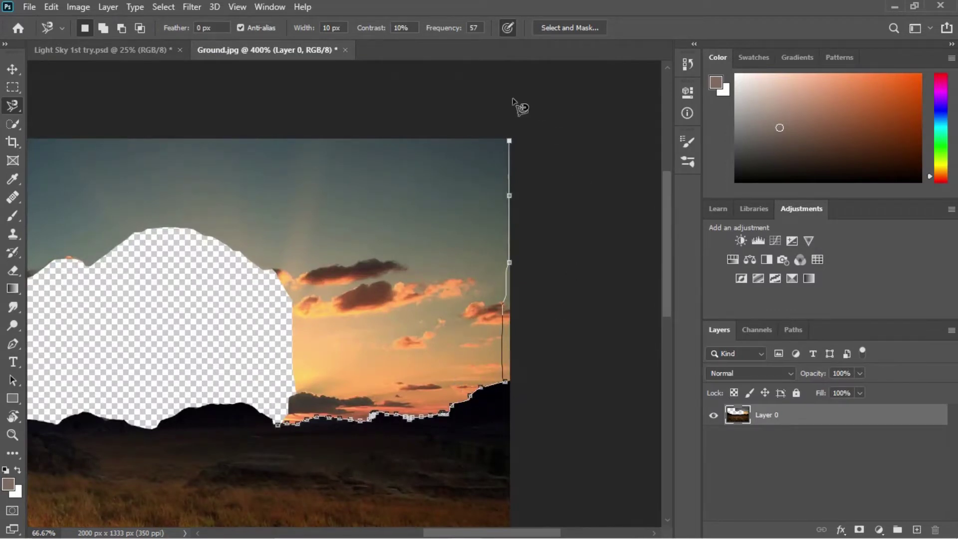
Step: Delete the upper-right sky and set up a 150 px, fully hard Eraser
double_click(221, 355)
key("Delete")
key("e")
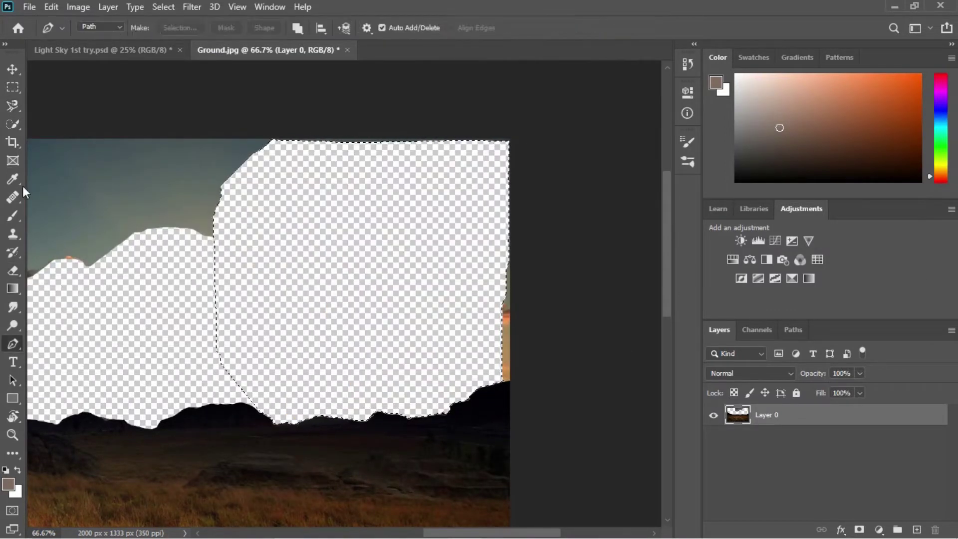
key("bracketright")
key("bracketright")
key("bracketright")
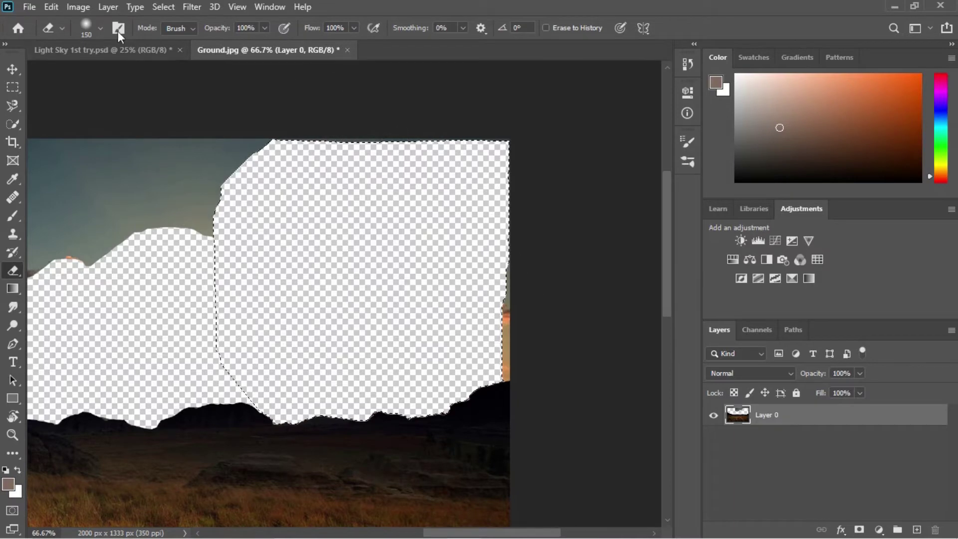
left_click(101, 28)
left_click_drag(108, 94, 182, 94)
key("ctrl+d")
Step: Erase the leftover orange strip and blue sky fragments, then free-transform the ground layer
left_click_drag(529, 320, 426, 252)
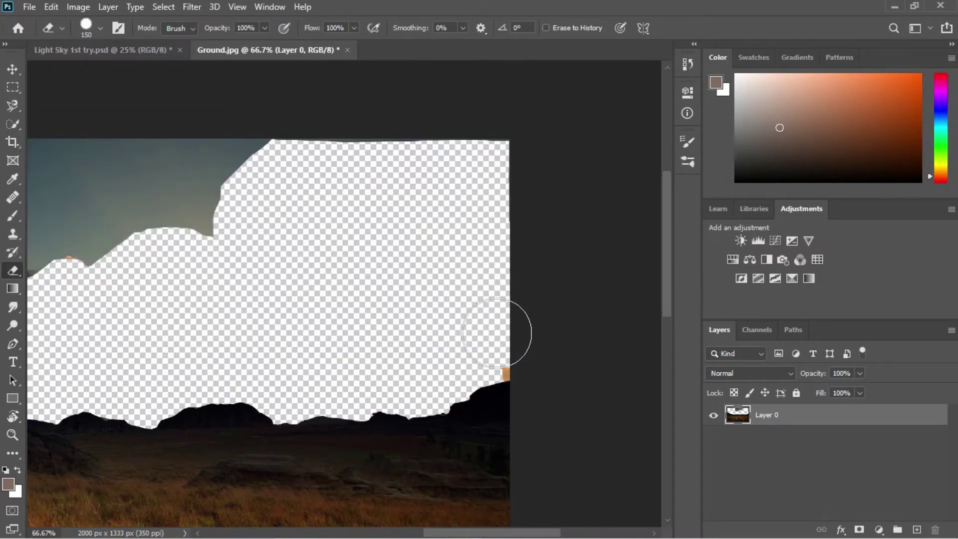
key("ctrl+minus")
key("ctrl+minus")
mouse_move(359, 132)
left_mouse_down()
mouse_move(428, 171)
mouse_move(74, 163)
left_mouse_up()
left_click_drag(284, 192, 329, 210)
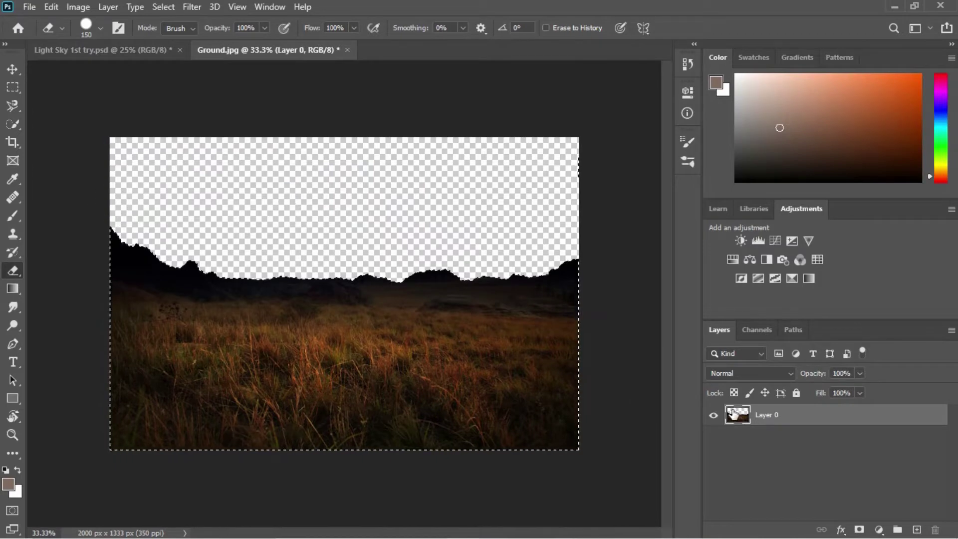
key("v")
left_click(345, 132)
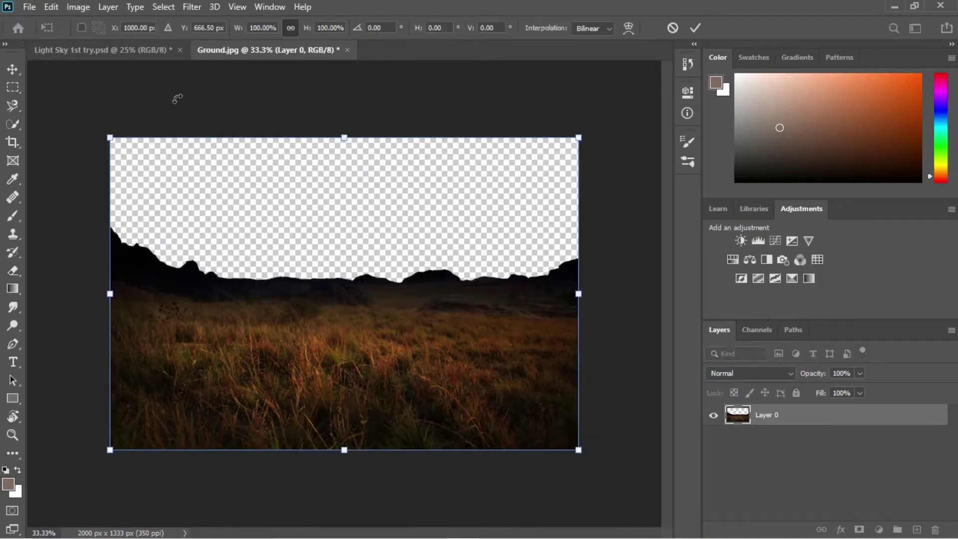
left_click(695, 28)
Step: Extend the canvas upward with transparent space and drag in sky-690293_1920.jpg
key("c")
left_click_drag(374, 156, 361, 214)
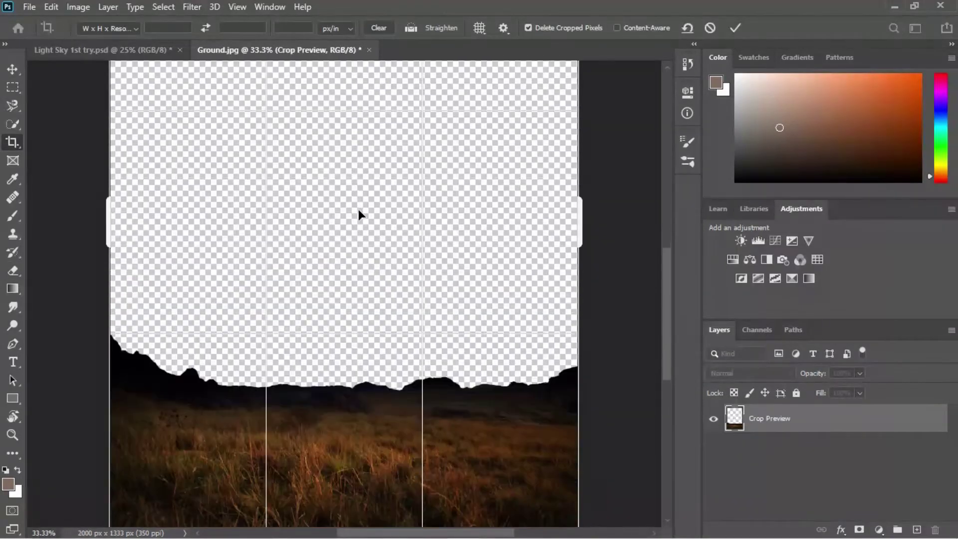
key("Return")
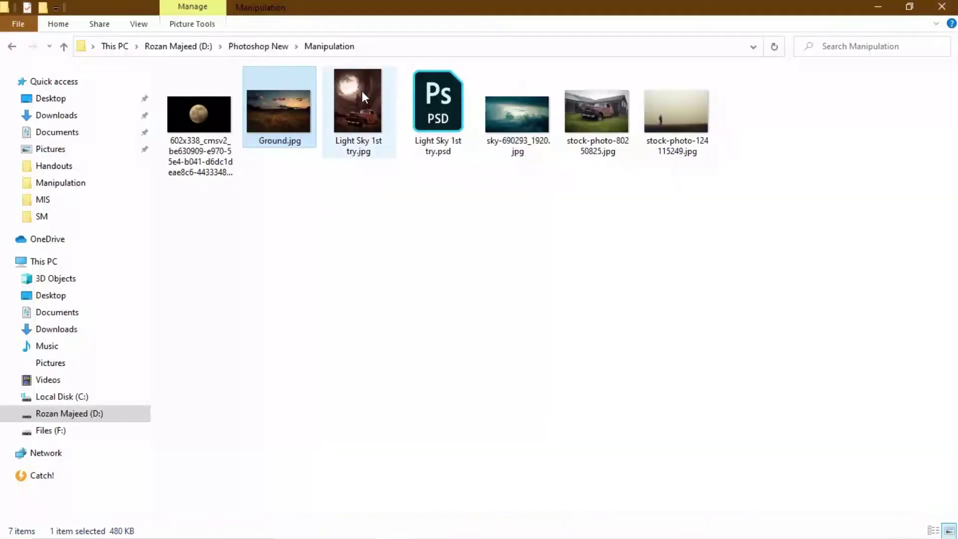
left_click(523, 124)
left_click_drag(523, 125, 96, 55)
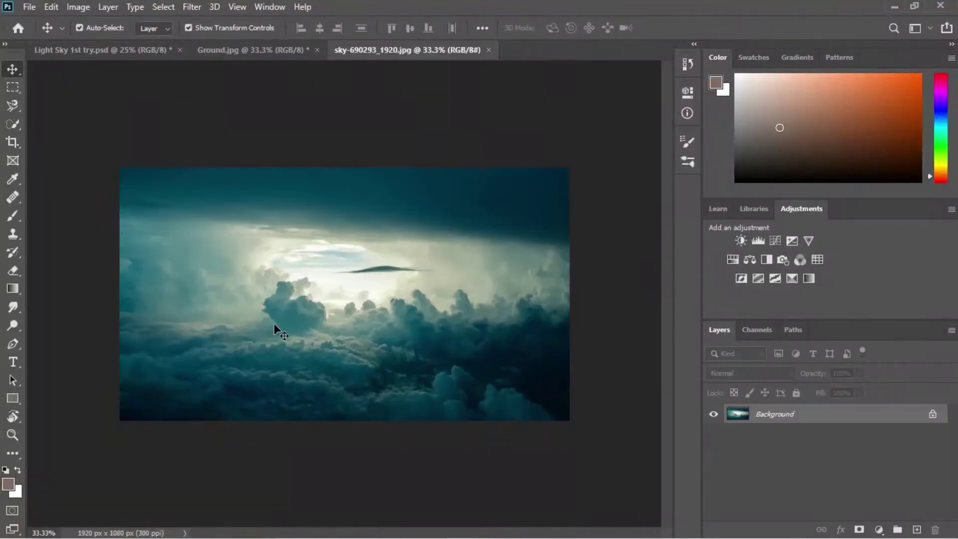
Step: Crop the sky photo to a 1:1 square and apply a Pinch distortion
left_click(107, 28)
left_click(100, 79)
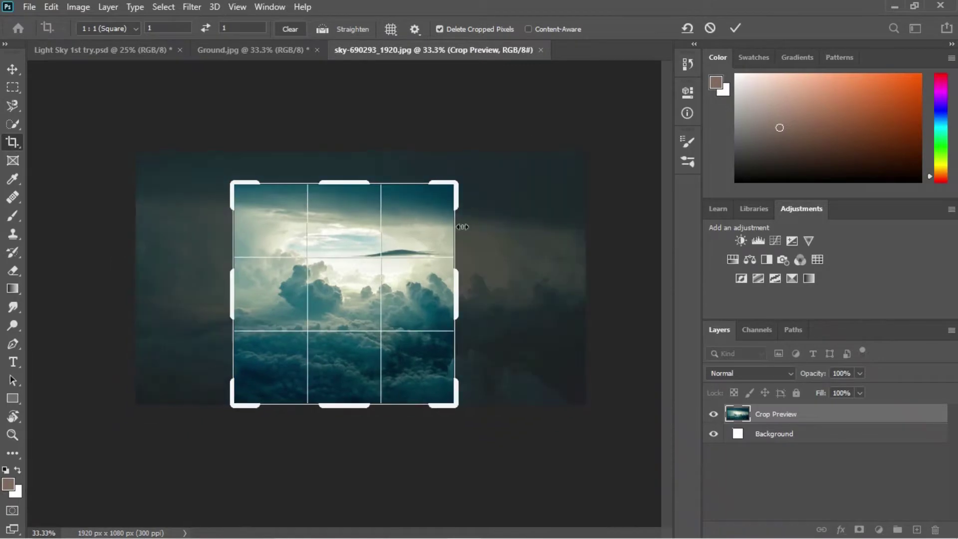
left_click(731, 28)
left_click(192, 6)
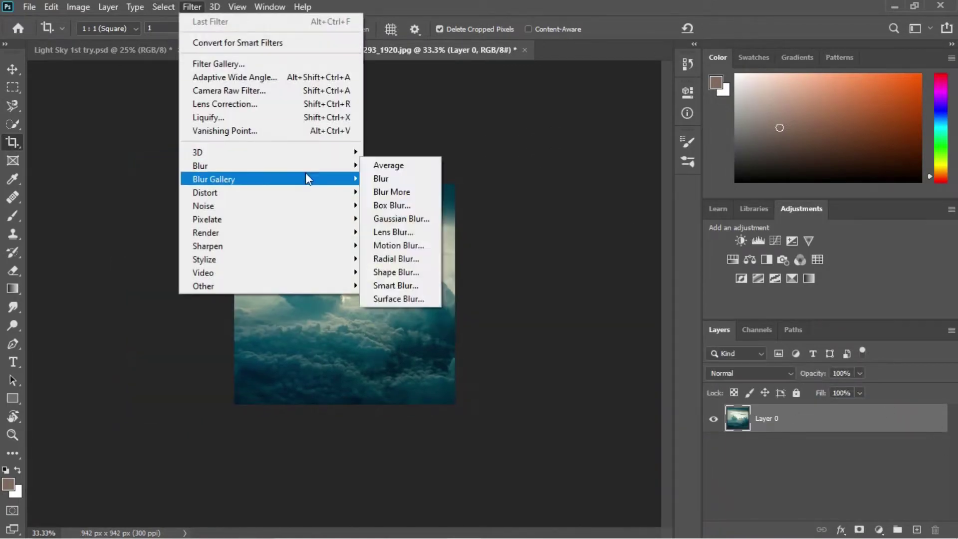
left_click(383, 206)
left_click(752, 143)
Step: Apply Polar Coordinates to twist the clouds into a circular vortex
left_click(191, 6)
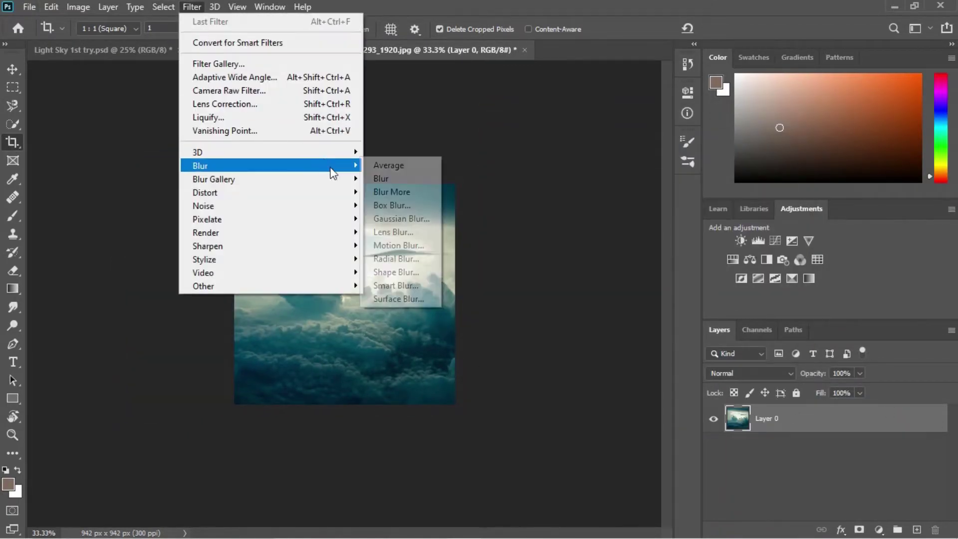
left_click(396, 218)
left_click(575, 117)
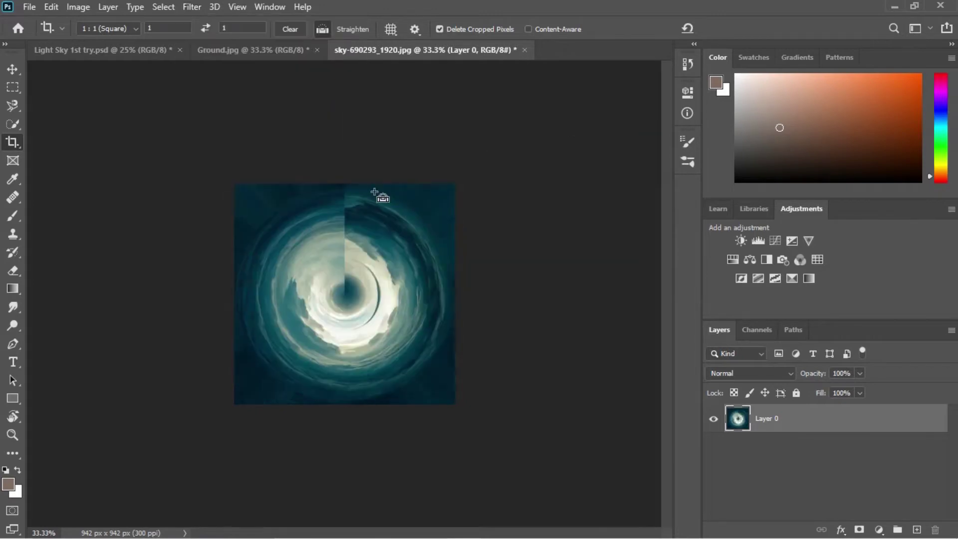
key("ctrl+plus")
key("ctrl+plus")
key("ctrl+plus")
key("ctrl+0")
Step: Select the Patch tool and patch the seam near the top of the swirl
right_click(12, 197)
left_click(75, 223)
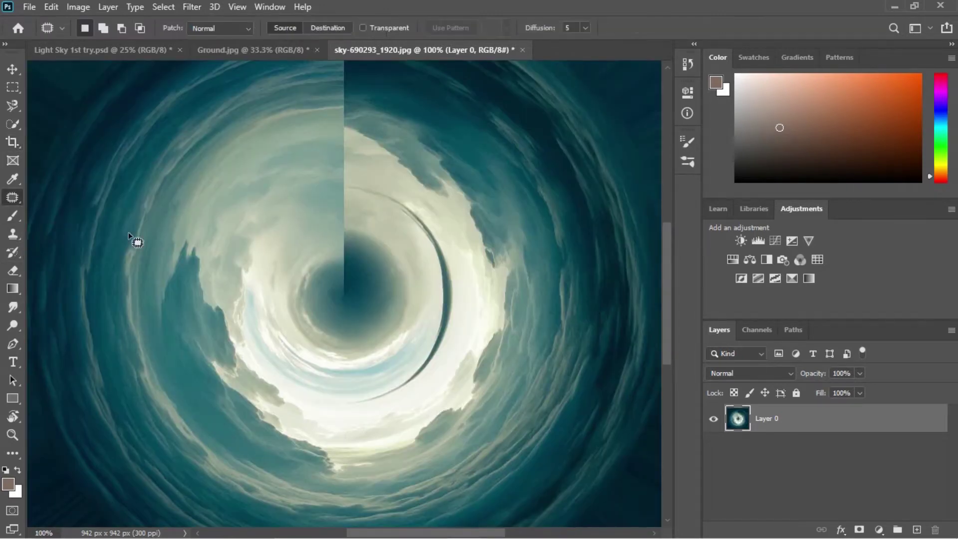
key("ctrl+1")
mouse_move(367, 263)
left_mouse_down()
mouse_move(368, 246)
mouse_move(347, 328)
left_mouse_up()
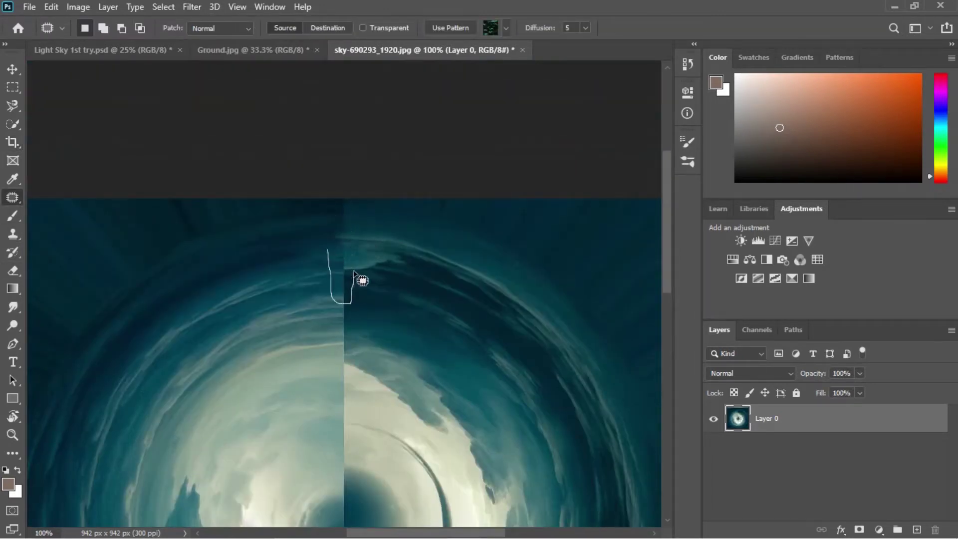
left_click(329, 249)
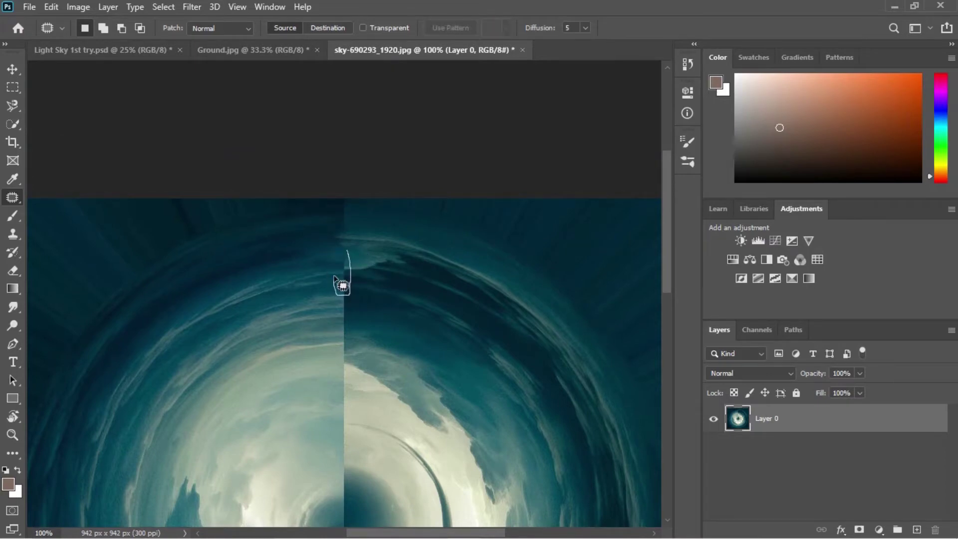
left_click_drag(342, 285, 327, 315)
left_click(334, 311)
scroll(335, 310, "down", 2)
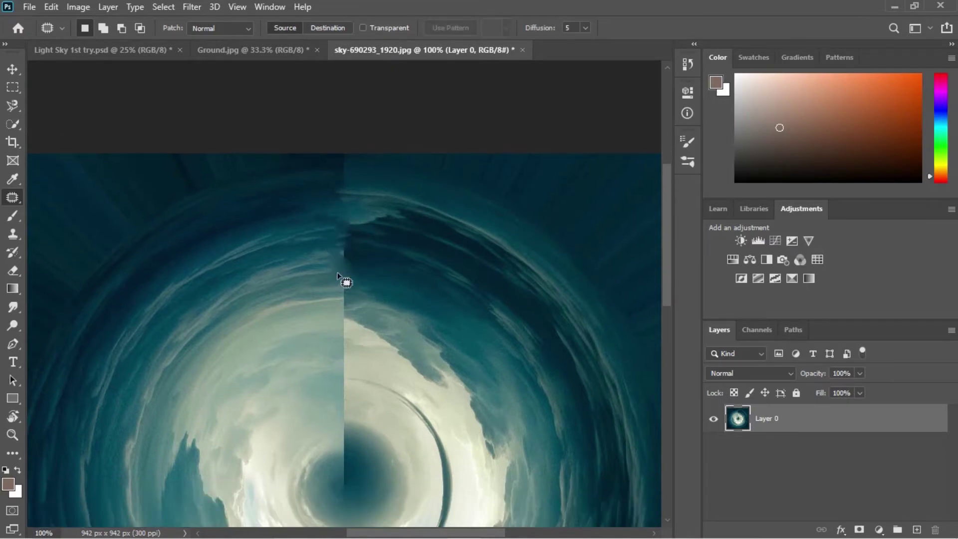
scroll(334, 346, "down", 2)
Step: Patch further stretches of the seam through the vortex centre, then deselect
left_click_drag(343, 287, 334, 305)
left_click(334, 305)
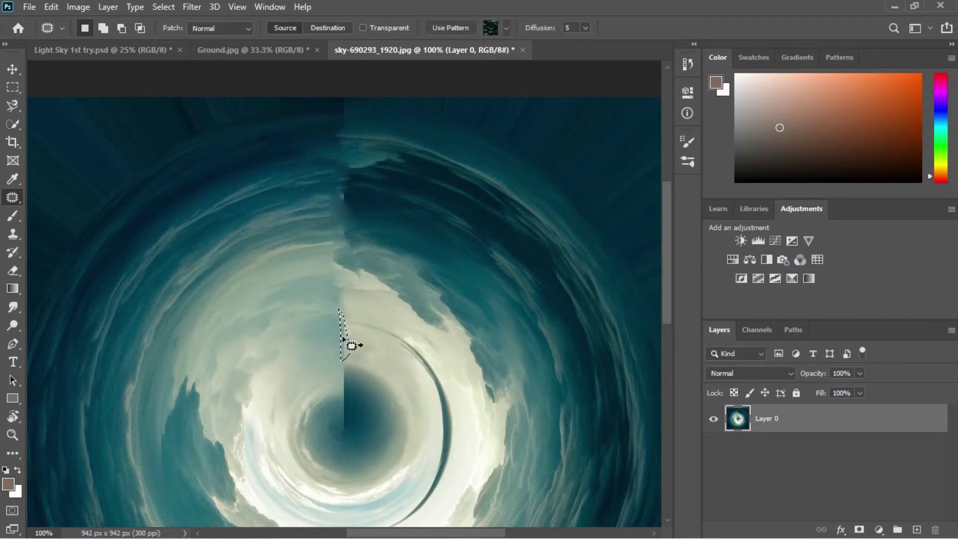
left_click(343, 339)
scroll(335, 320, "down", 2)
left_click(338, 321)
scroll(335, 295, "down", 2)
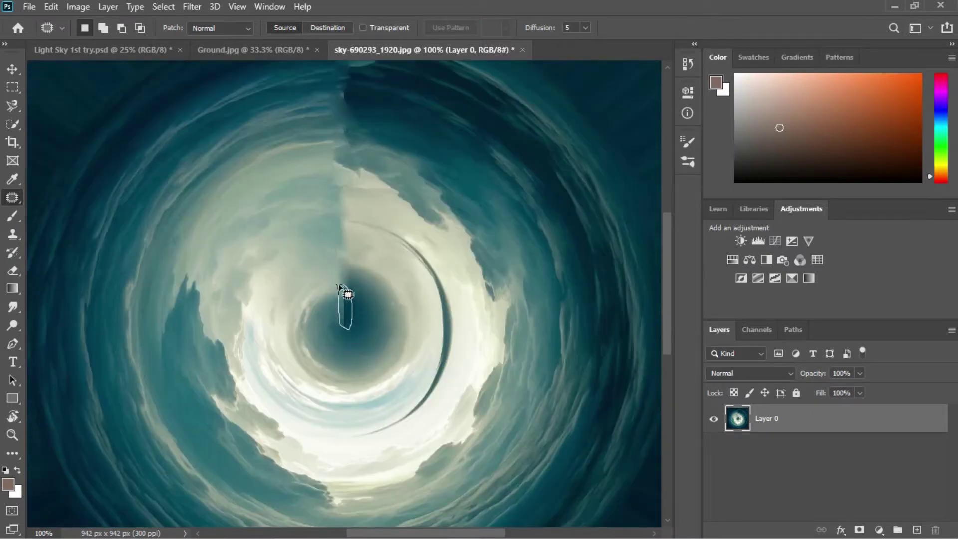
left_click_drag(339, 287, 360, 304)
scroll(359, 304, "up", 5)
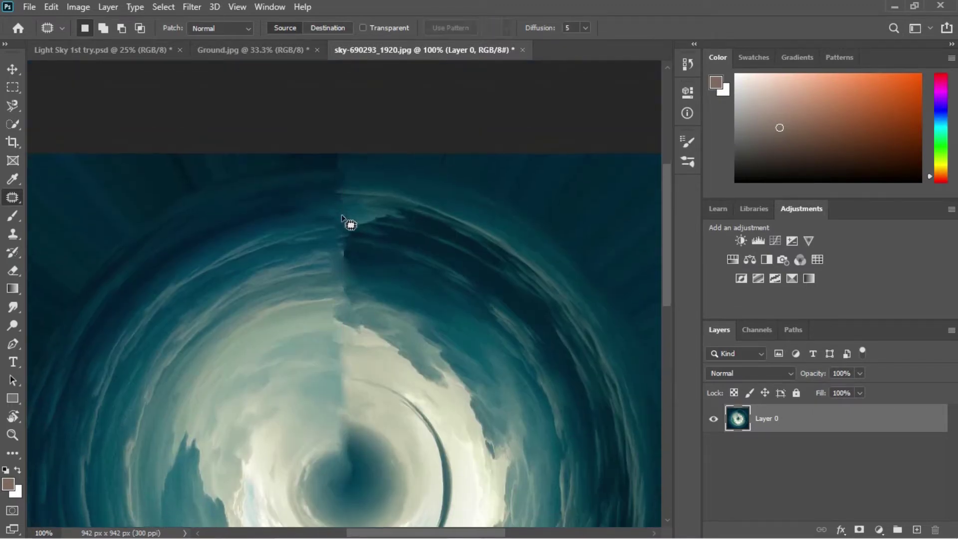
scroll(342, 215, "down", 3)
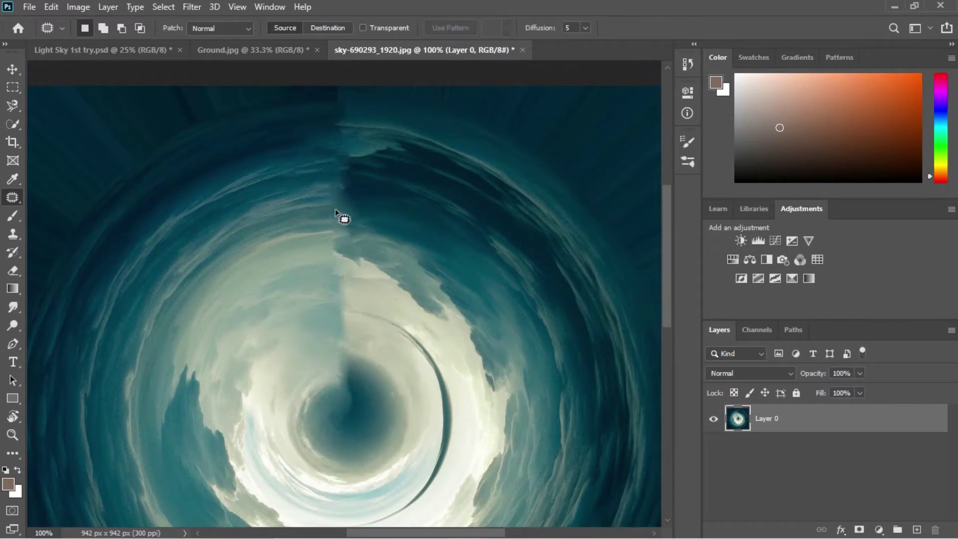
scroll(335, 210, "down", 2)
scroll(327, 180, "down", 2)
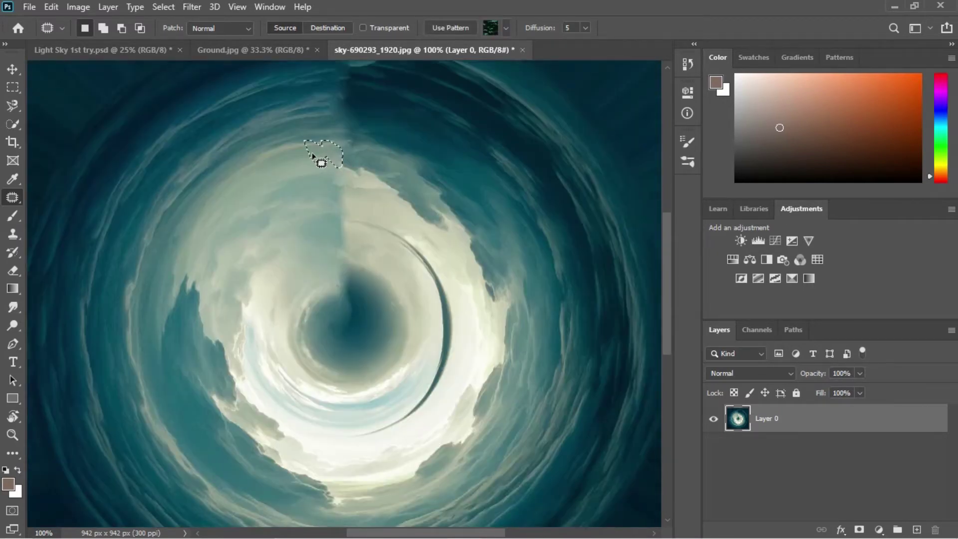
mouse_move(325, 175)
left_mouse_down()
mouse_move(353, 208)
mouse_move(343, 204)
left_mouse_up()
scroll(349, 200, "down", 2)
left_click(349, 189)
Step: Choose the Mixer Brush Tool with white as its load colour
scroll(306, 221, "down", 2)
key("ctrl+minus")
left_click(17, 219)
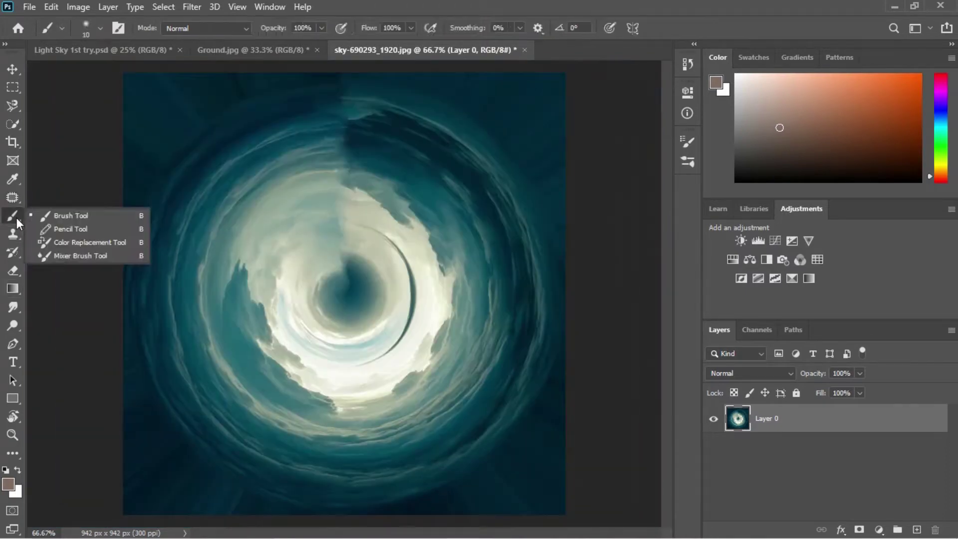
left_click(80, 255)
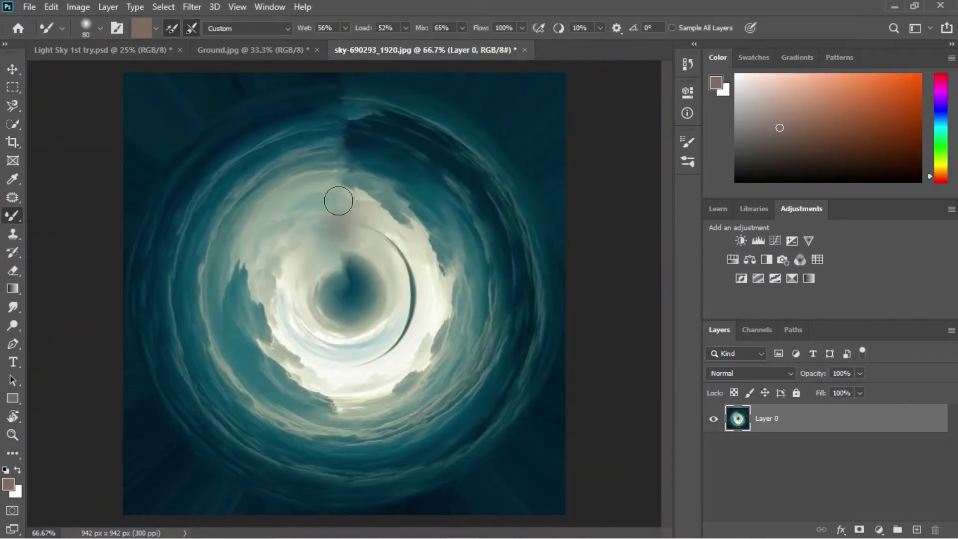
left_click(156, 28)
left_click(154, 44)
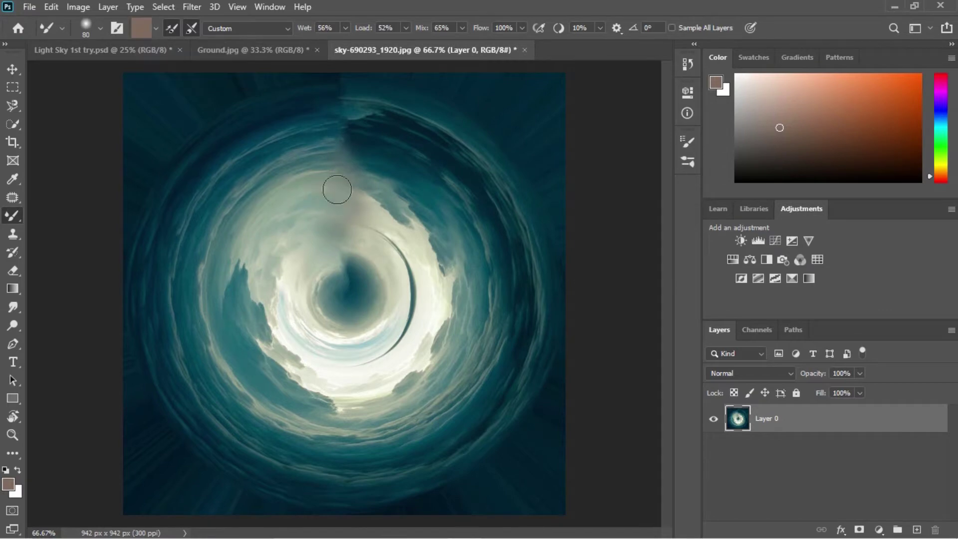
left_click(8, 483)
left_click(920, 149)
Step: Smear white over the seam near the vortex top, then turn off load-after-stroke to blend
left_click_drag(349, 204, 357, 130)
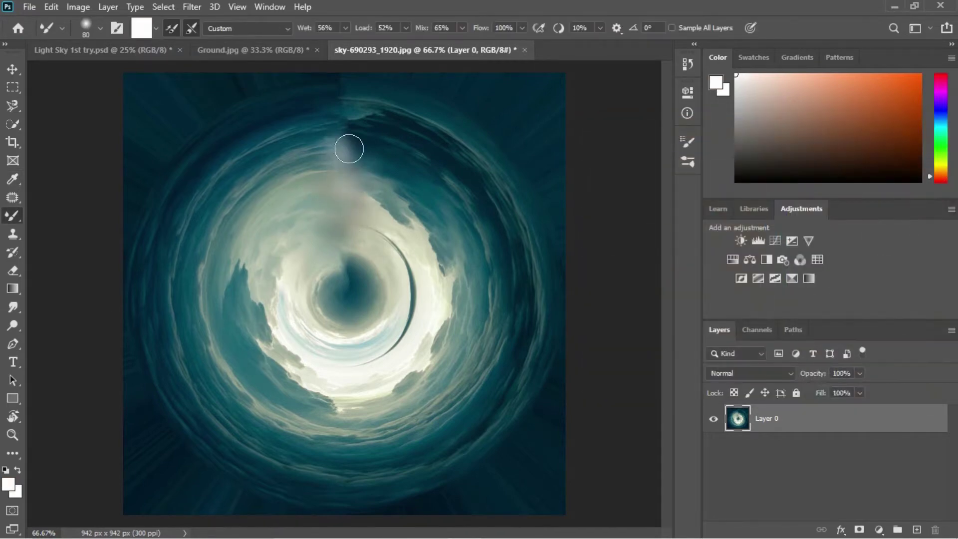
mouse_move(336, 194)
left_mouse_down()
mouse_move(374, 202)
mouse_move(336, 219)
left_mouse_up()
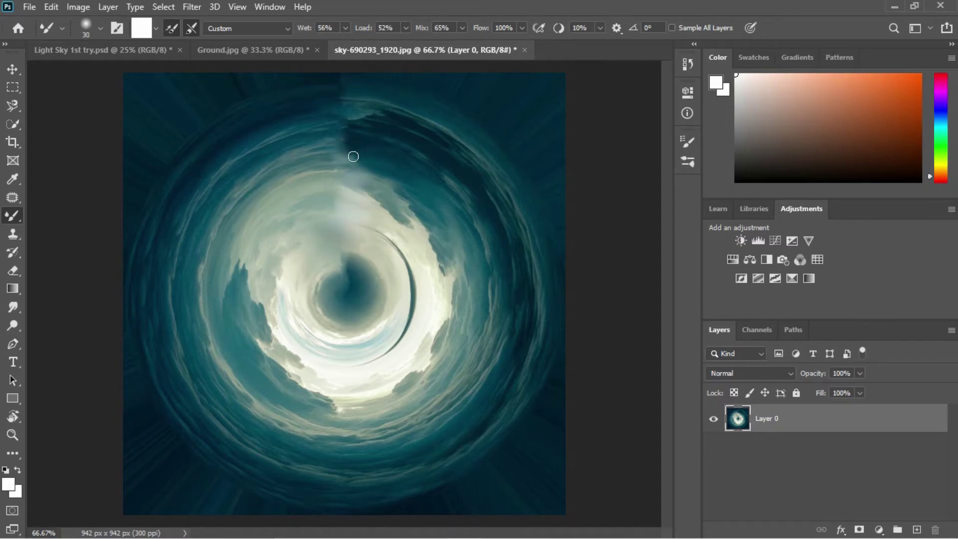
left_click(171, 28)
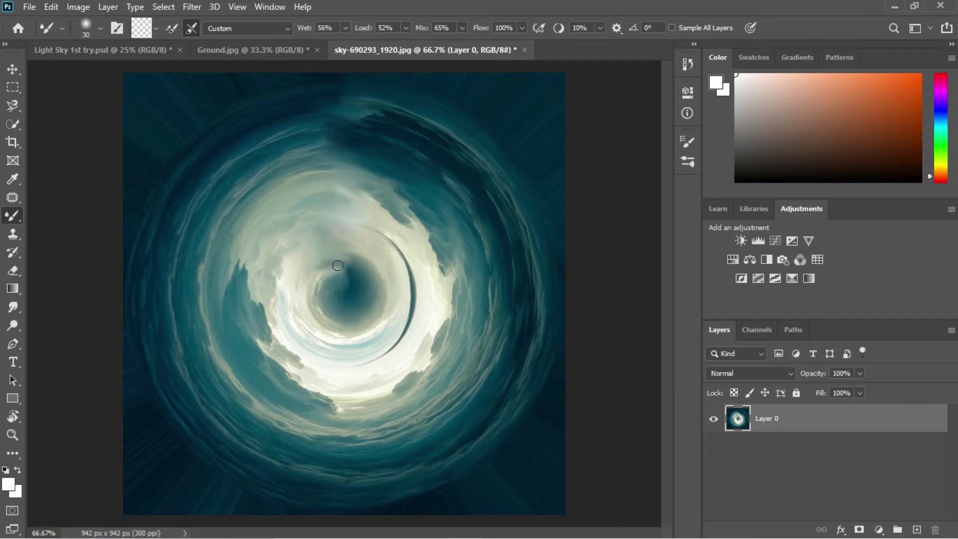
key("ctrl+minus")
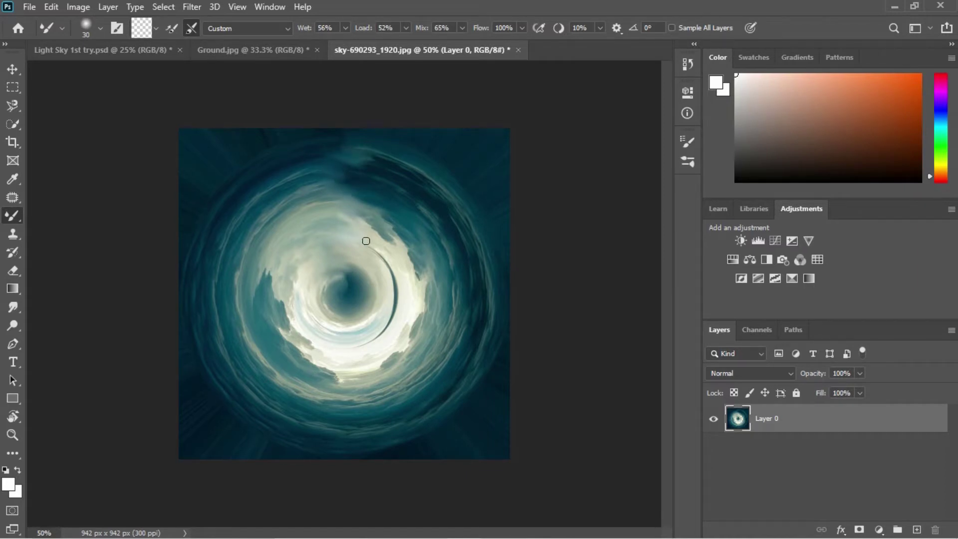
Step: Apply a second Pinch distortion with Amount 50 to tighten the swirl
left_click(186, 8)
left_click(390, 205)
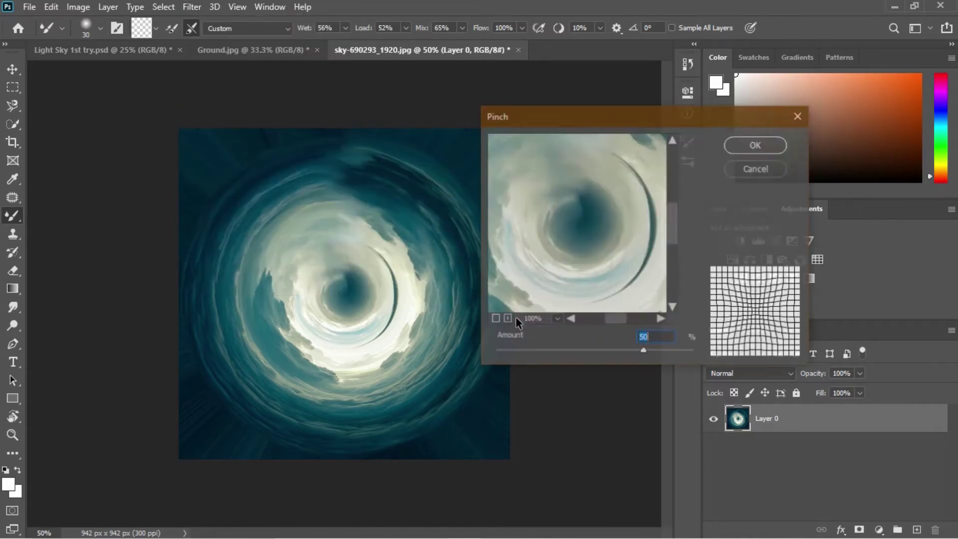
key("Return")
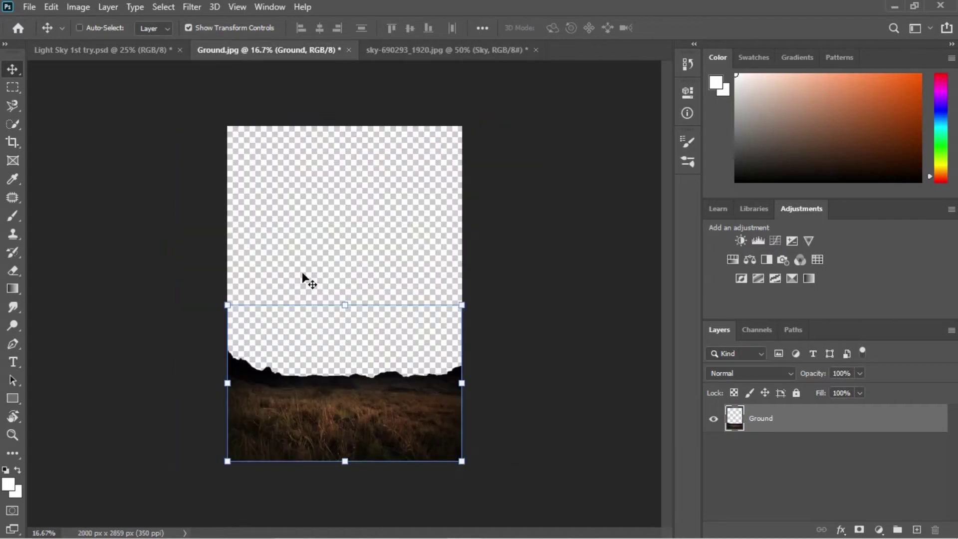
Step: Drag the Sky layer into Ground.jpg and scale it up over the canvas
left_click_drag(306, 242, 306, 278)
key("ctrl+t")
left_click_drag(225, 173, 199, 115)
left_click_drag(401, 316, 445, 358)
key("Return")
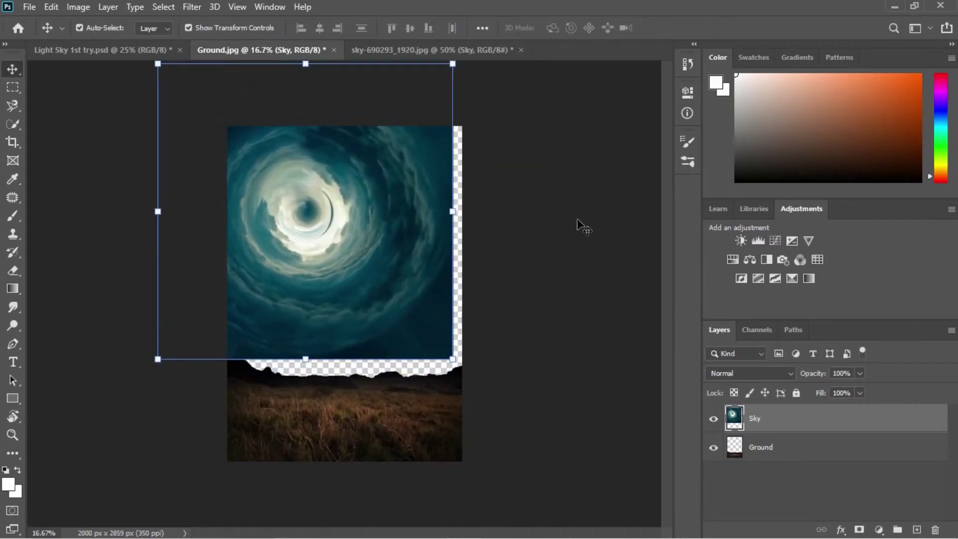
Step: Duplicate the sky, rotate the masked copy 45°, invert the mask and brush sky into the gaps
key("ctrl+j")
left_click(859, 530)
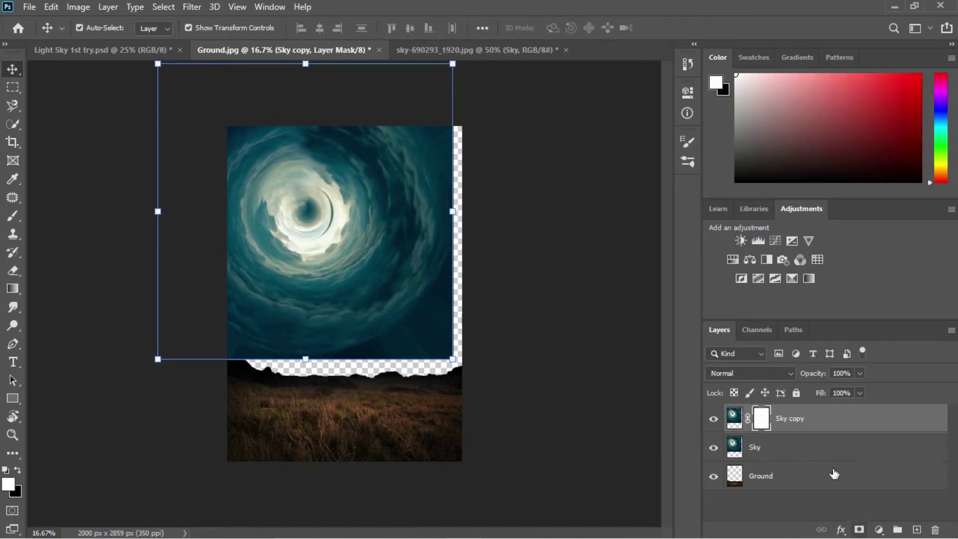
left_click_drag(454, 271, 306, 496)
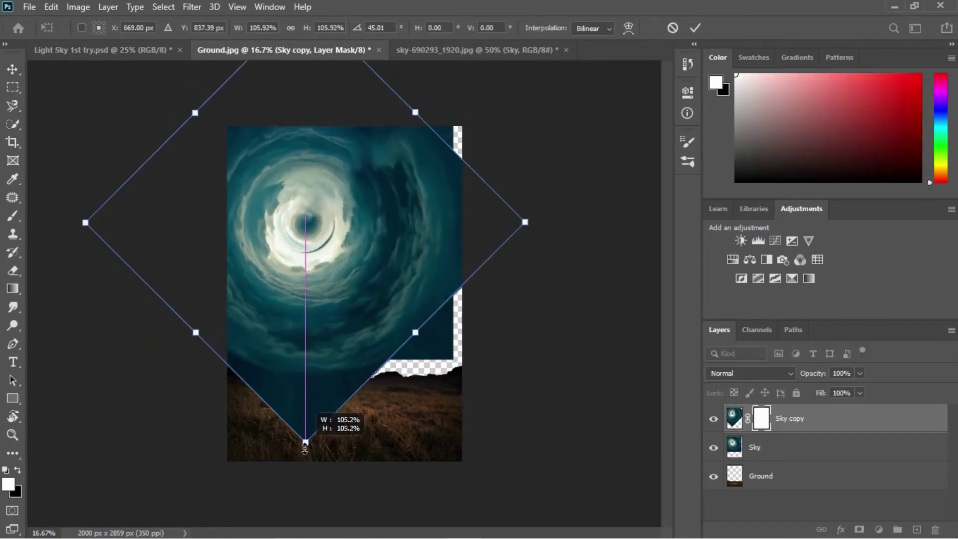
left_click_drag(428, 126, 439, 112)
left_click_drag(419, 220, 419, 200)
left_click_drag(433, 359, 434, 346)
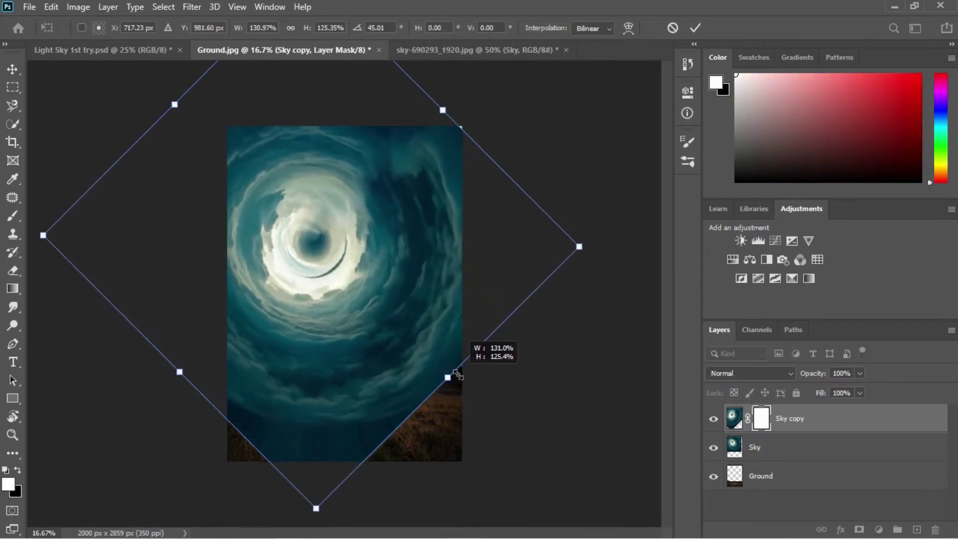
key("Return")
key("ctrl+i")
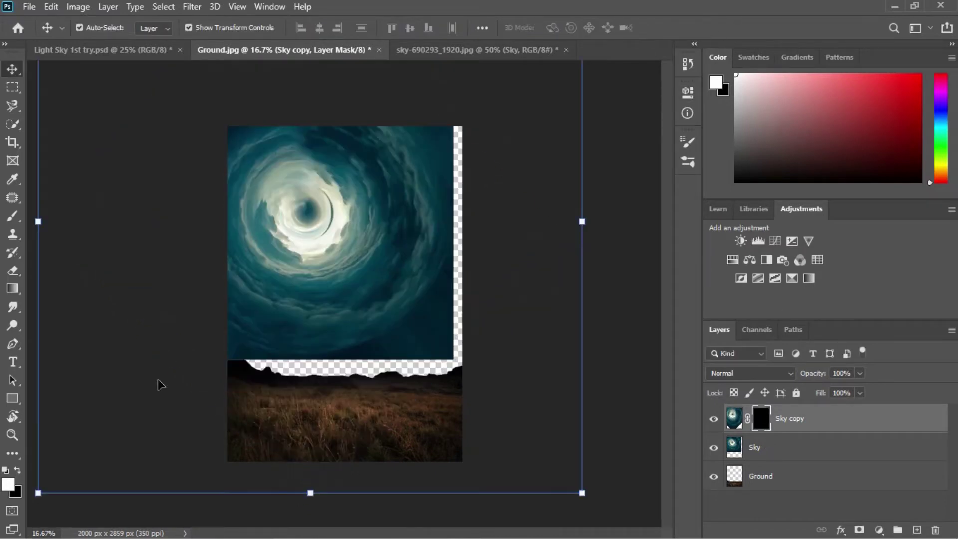
key("b")
mouse_move(261, 365)
left_mouse_down()
mouse_move(374, 379)
mouse_move(445, 278)
mouse_move(445, 134)
mouse_move(443, 321)
mouse_move(241, 348)
left_mouse_up()
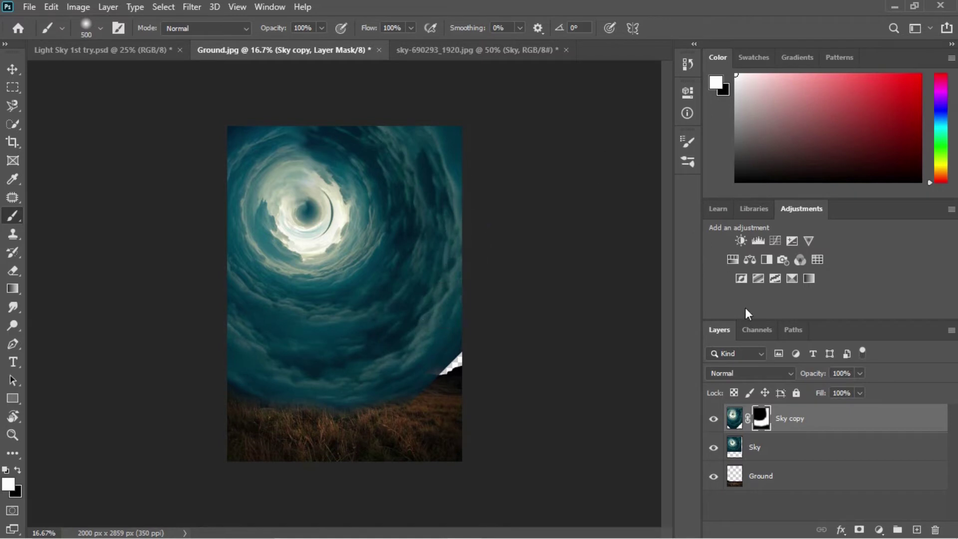
Step: Duplicate Sky copy into Sky copy 2 and enlarge it slightly
key("ctrl+j")
key("ctrl+t")
mouse_move(642, 492)
left_mouse_down()
mouse_move(609, 509)
mouse_move(626, 507)
left_mouse_up()
Step: Merge the sky layers into Sky copy 2 and move it below the Ground layer
left_click(694, 28)
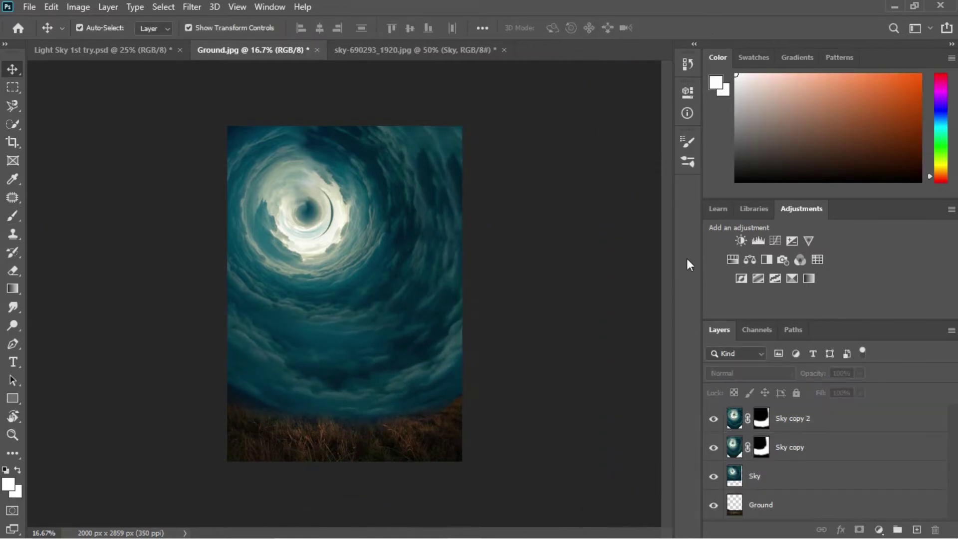
left_click(778, 418)
right_click(735, 418)
right_click(786, 419)
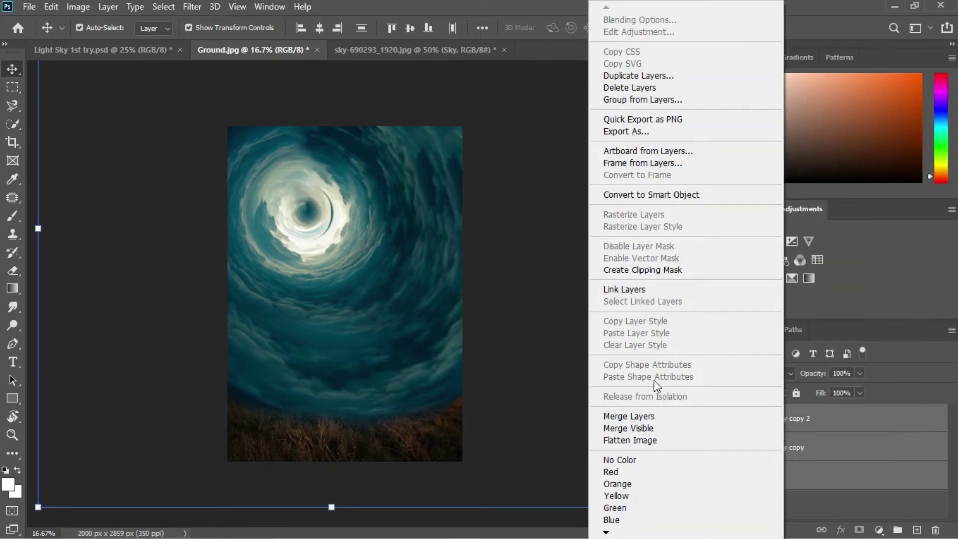
left_click_drag(778, 447, 785, 462)
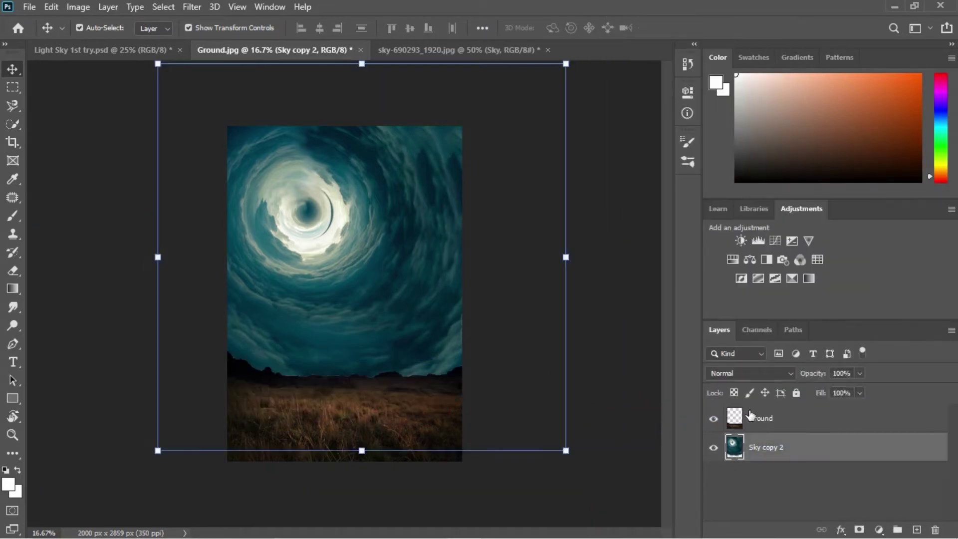
Step: Raise the merged sky's brightness with Brightness/Contrast
left_click(77, 7)
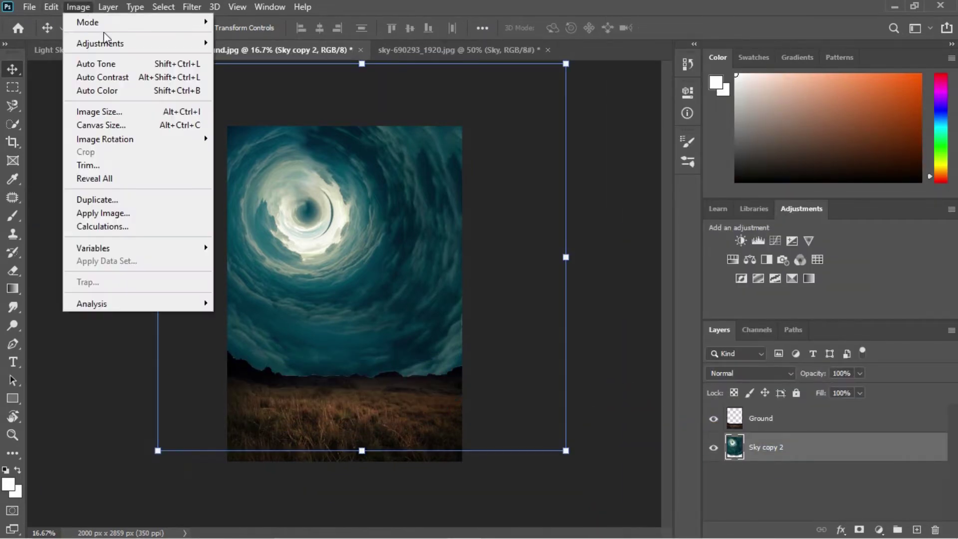
left_click(250, 41)
left_click_drag(629, 180, 646, 179)
key("Return")
key("v")
Step: Shift the sky's midtones toward red and yellow with Color Balance (+44, 0, −34)
left_click(77, 7)
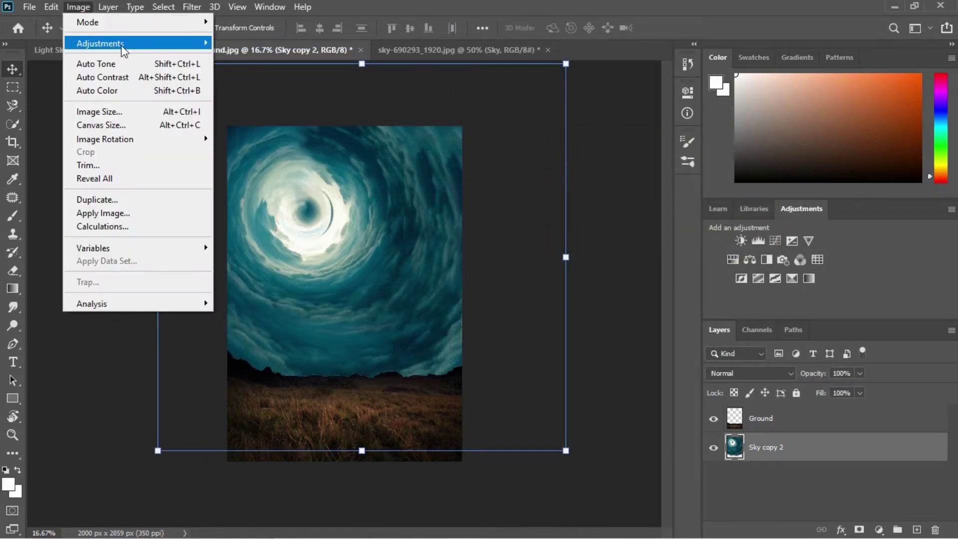
left_click(251, 134)
left_click_drag(741, 189, 750, 189)
left_click_drag(701, 221, 696, 220)
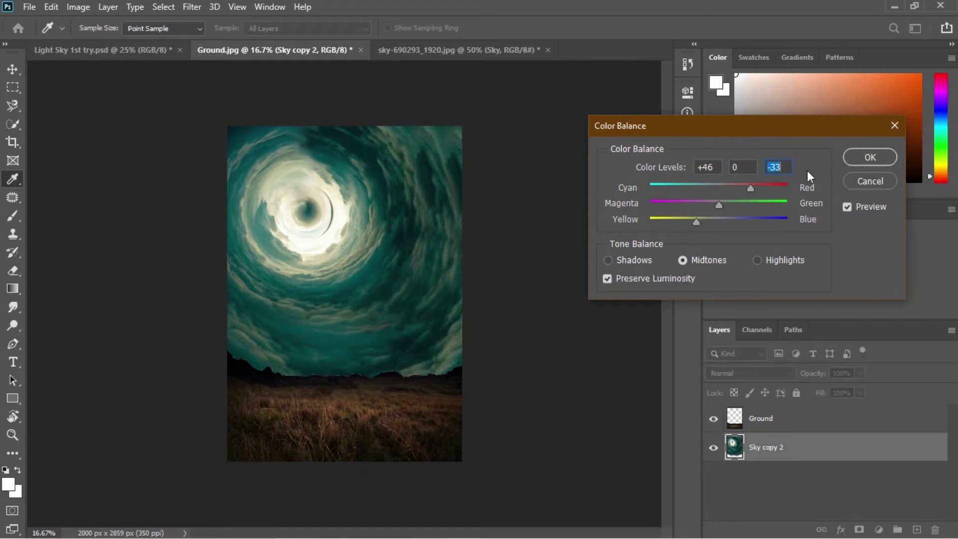
left_click_drag(750, 189, 744, 189)
left_click_drag(696, 220, 695, 220)
left_click_drag(746, 187, 749, 188)
left_click_drag(749, 188, 744, 188)
left_click_drag(695, 220, 693, 219)
Step: Add a clipped Brightness/Contrast layer to the sky with brightness +20
left_click(869, 157)
key("v")
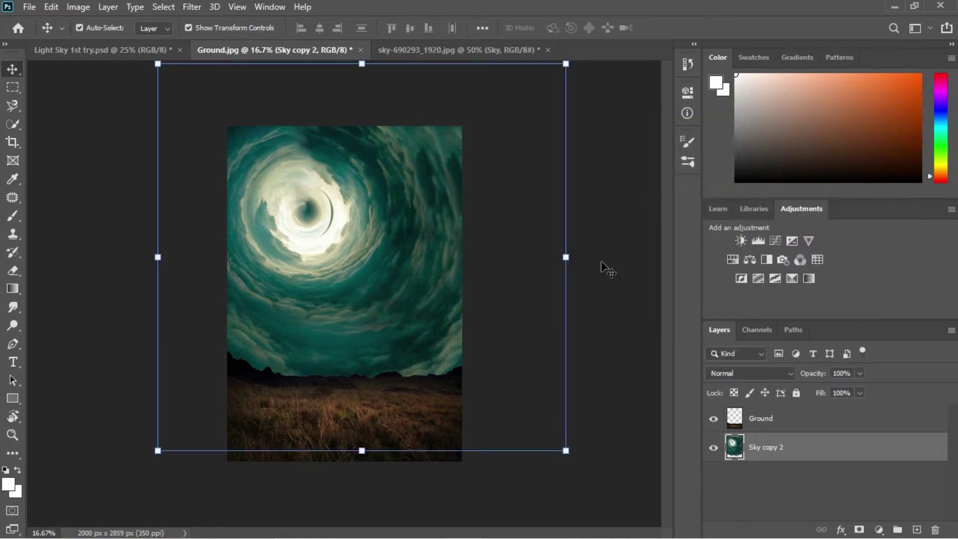
left_click(879, 529)
left_click(893, 330)
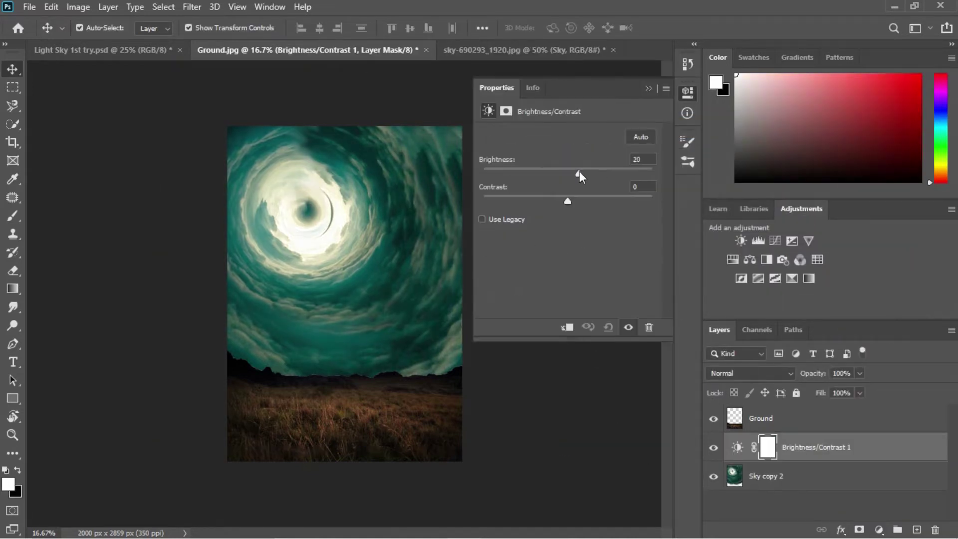
left_click_drag(561, 198, 597, 192)
left_click(648, 88)
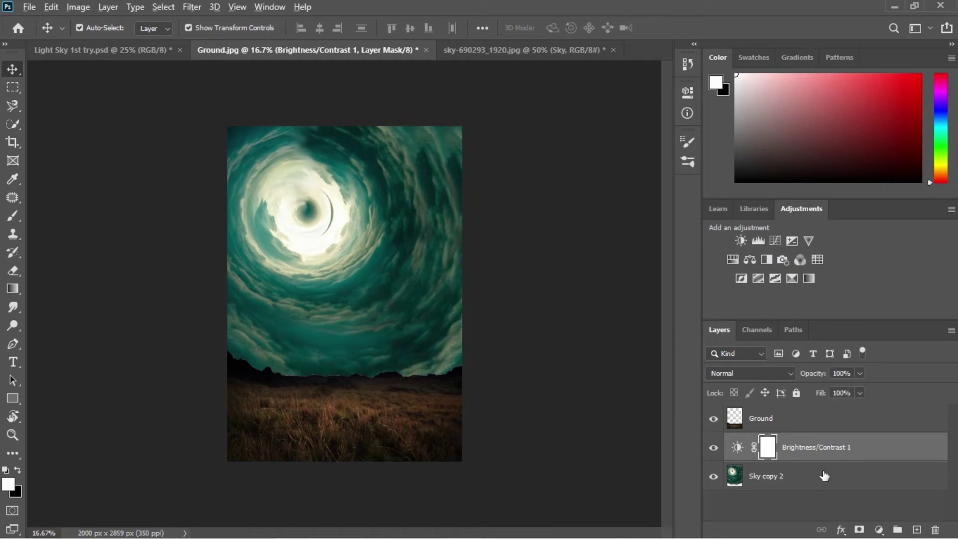
Step: Add a clipped Color Balance layer to the sky: Cyan-Red +63, Yellow-Blue -27
left_click(879, 529)
left_click(858, 410)
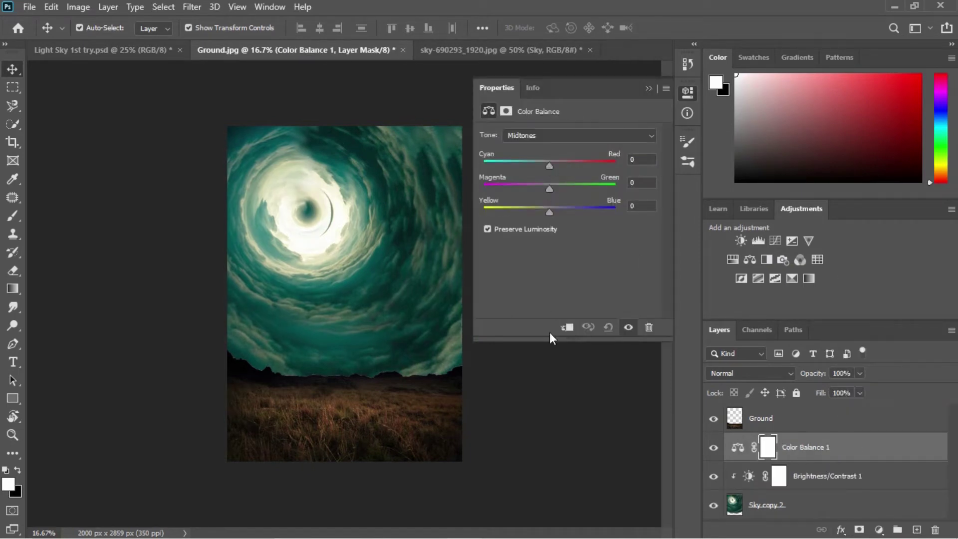
left_click(566, 327)
left_click_drag(549, 165, 580, 172)
left_click_drag(548, 212, 532, 212)
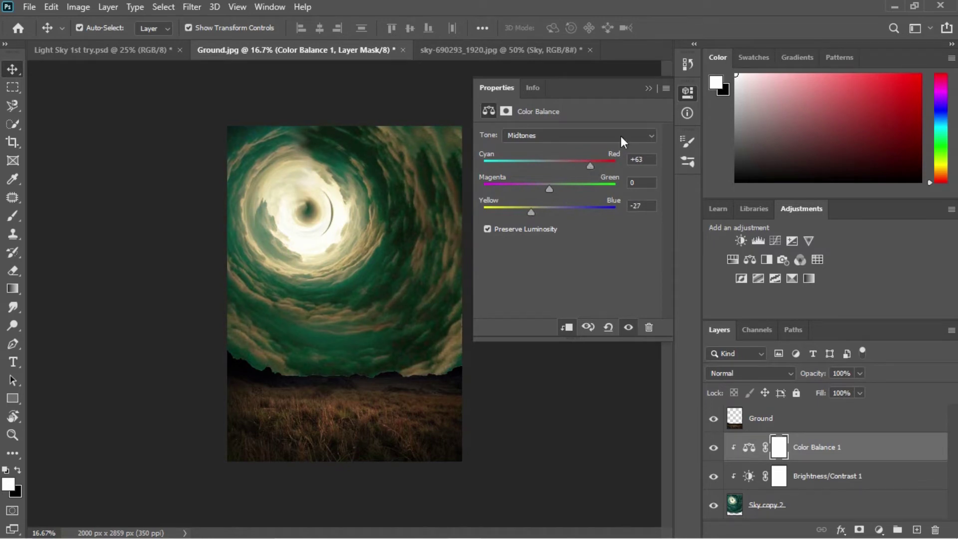
left_click(516, 96)
left_click(463, 525)
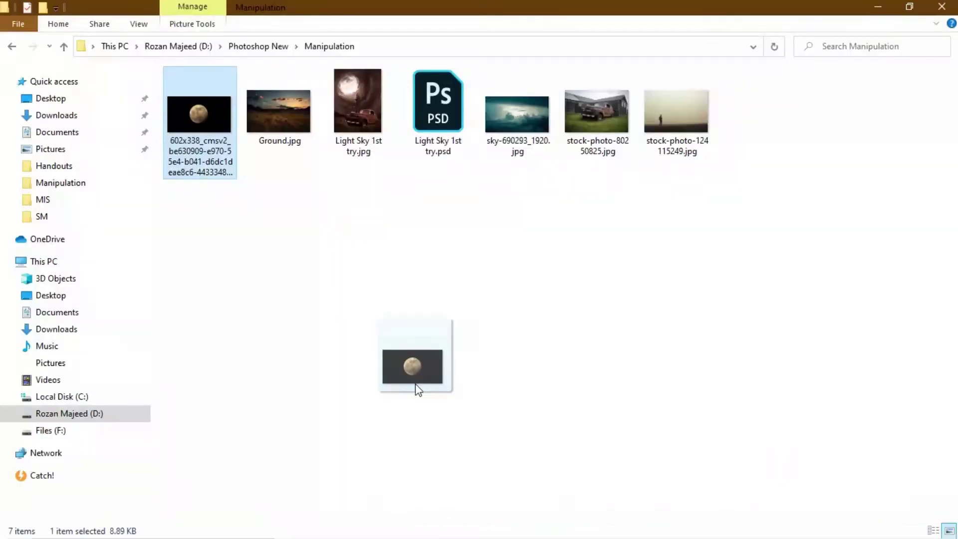
Step: Open the moon photo, unlock its layer and mask the moon from its black sky
left_click_drag(463, 529, 563, 61)
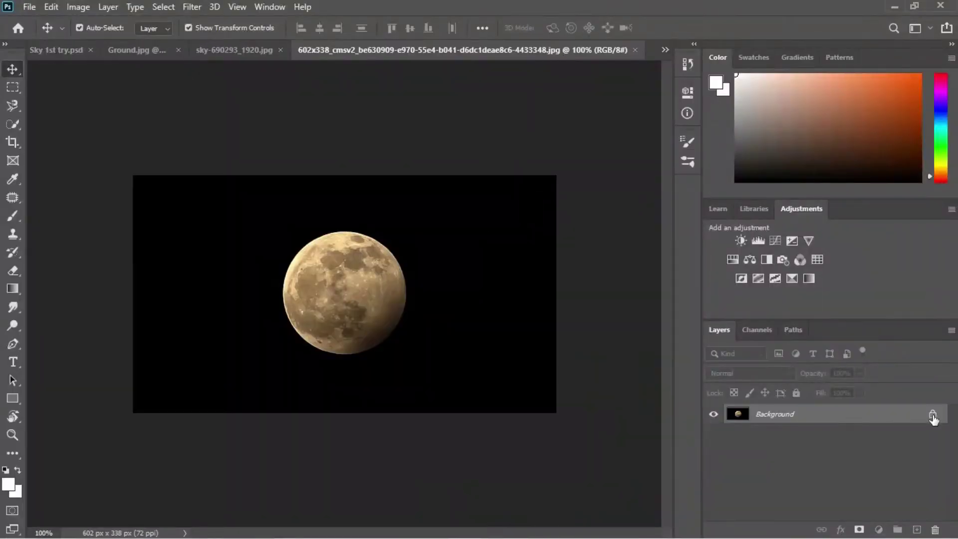
left_click(933, 414)
key("w")
left_click(859, 529)
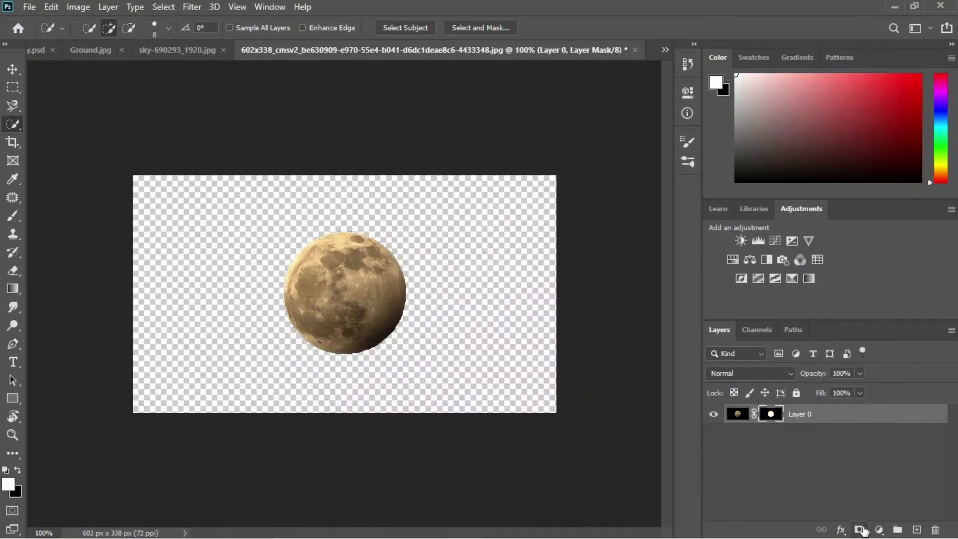
Step: Refine the moon mask's edge in Select and Mask (.3 and 52), then drag it into Ground.jpg
double_click(771, 414)
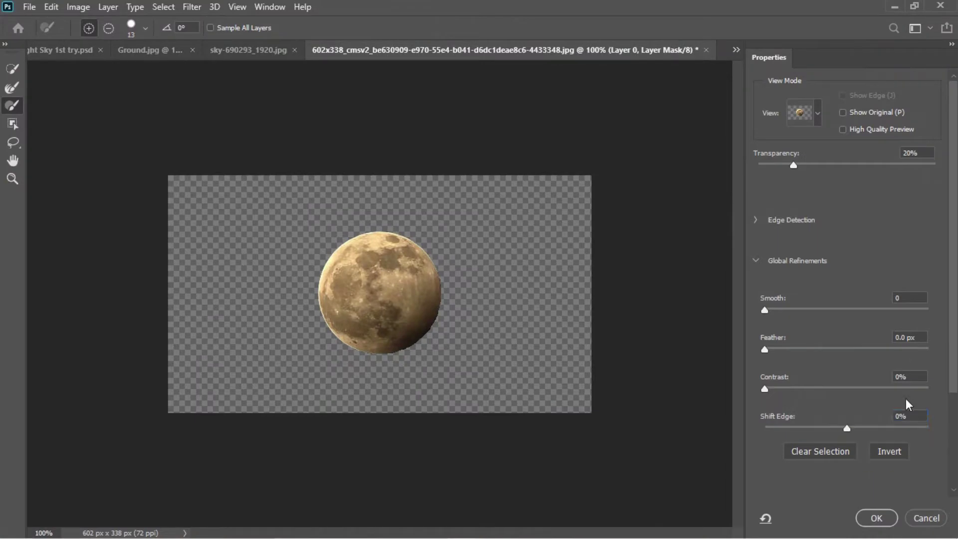
type(".3")
left_click(874, 519)
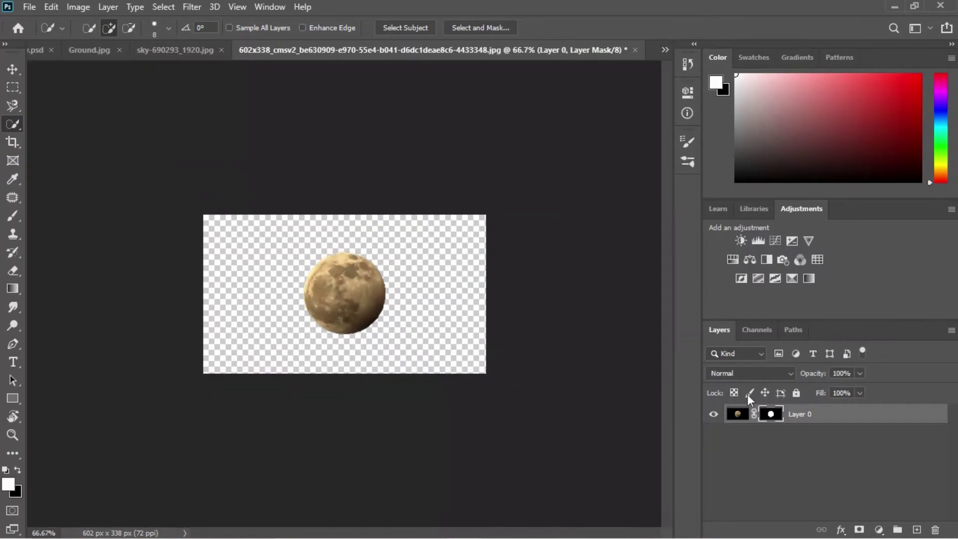
type("5")
type("2")
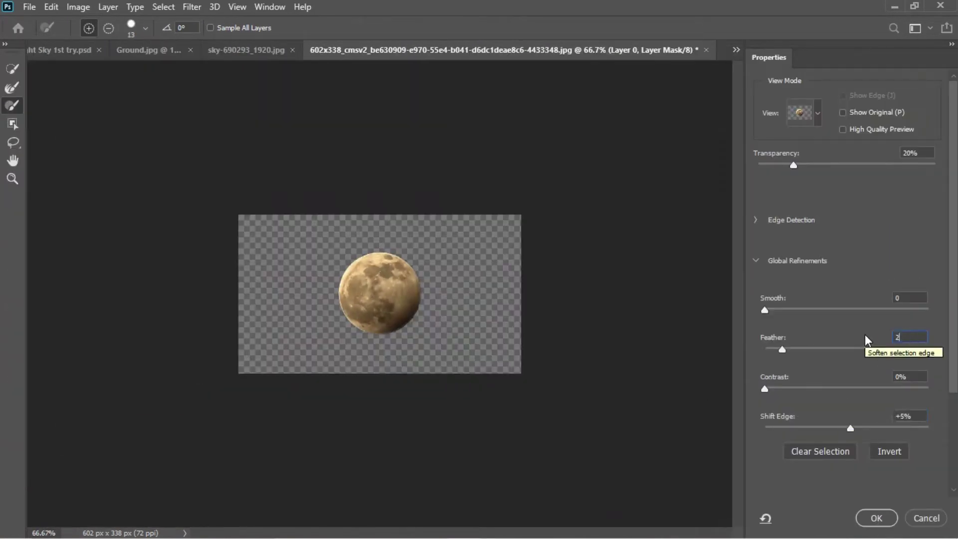
left_click(882, 520)
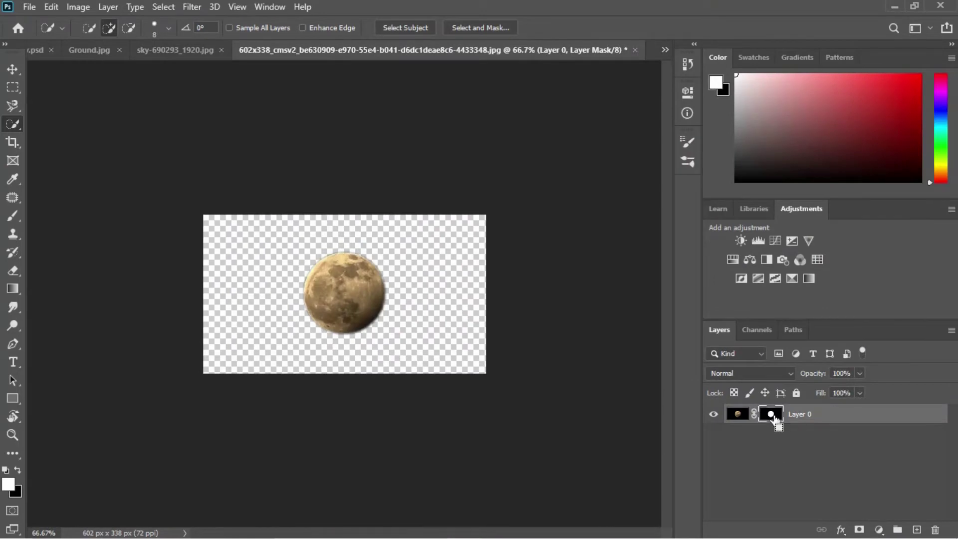
left_click_drag(775, 420, 317, 229)
Step: Enlarge the moon about three times into the vortex's bright centre, undoing an accidental merge
key("v")
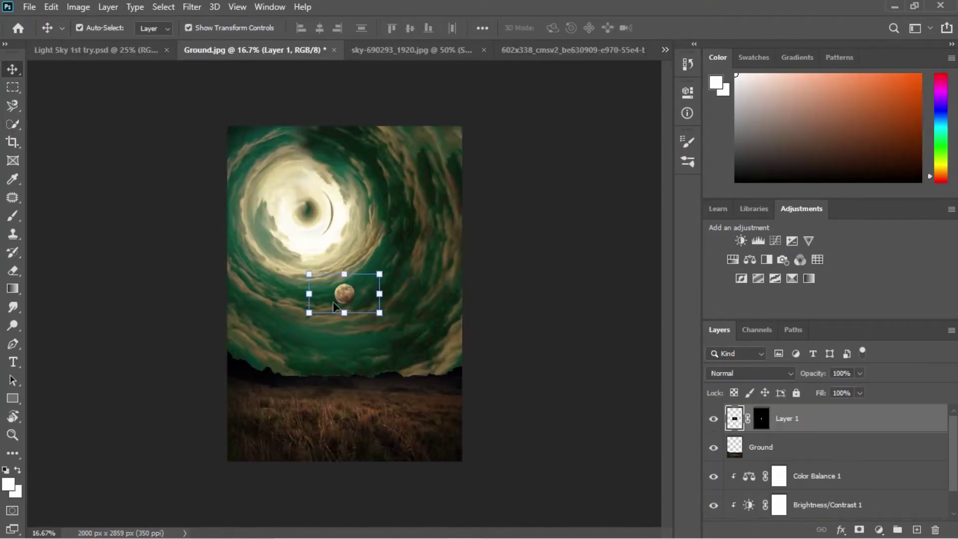
key("ctrl+t")
mouse_move(309, 274)
left_mouse_down()
mouse_move(229, 229)
mouse_move(306, 210)
left_mouse_up()
key("ctrl+plus")
key("ctrl+plus")
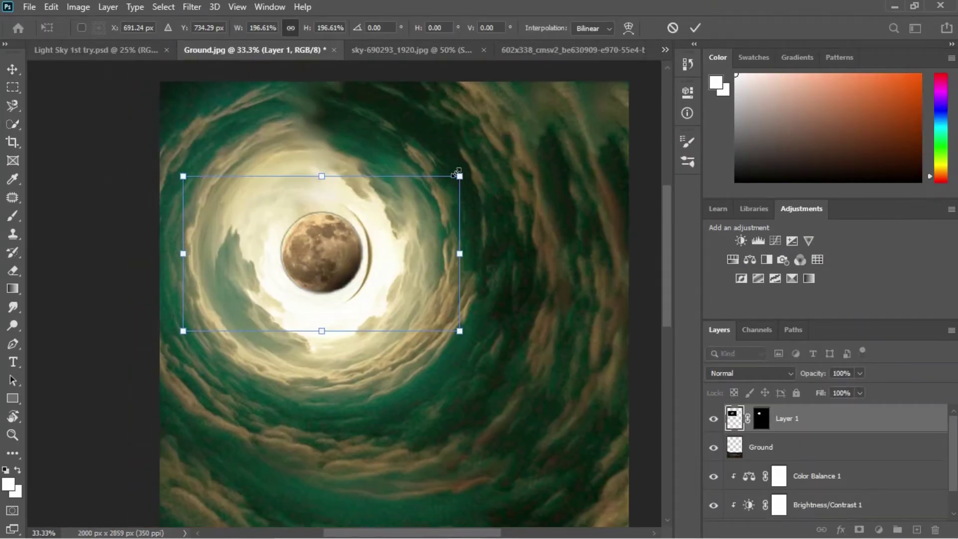
left_click_drag(456, 173, 533, 128)
left_click_drag(398, 299, 399, 293)
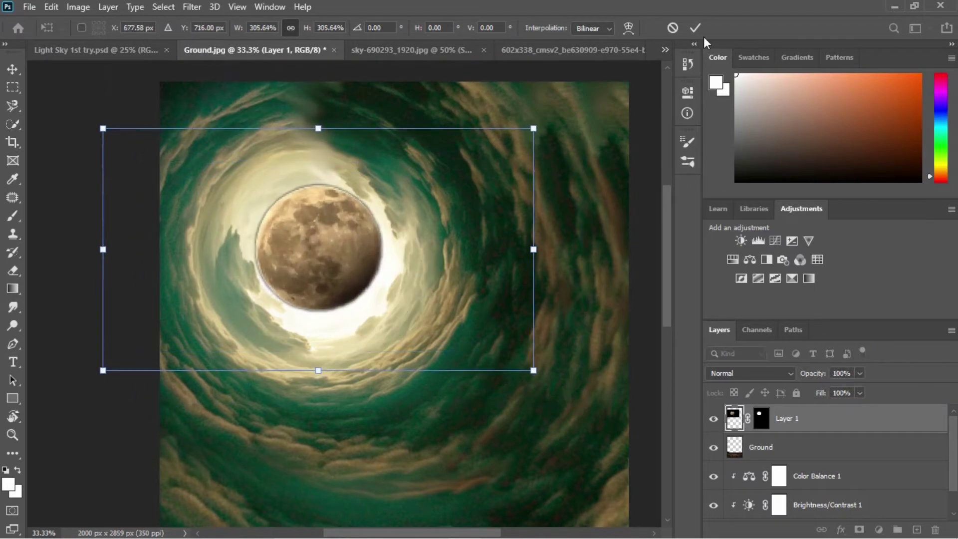
left_click(695, 28)
key("ctrl+e")
key("ctrl+minus")
mouse_move(735, 506)
left_mouse_down()
mouse_move(738, 424)
mouse_move(756, 486)
left_mouse_up()
key("ctrl+z")
key("ctrl+z")
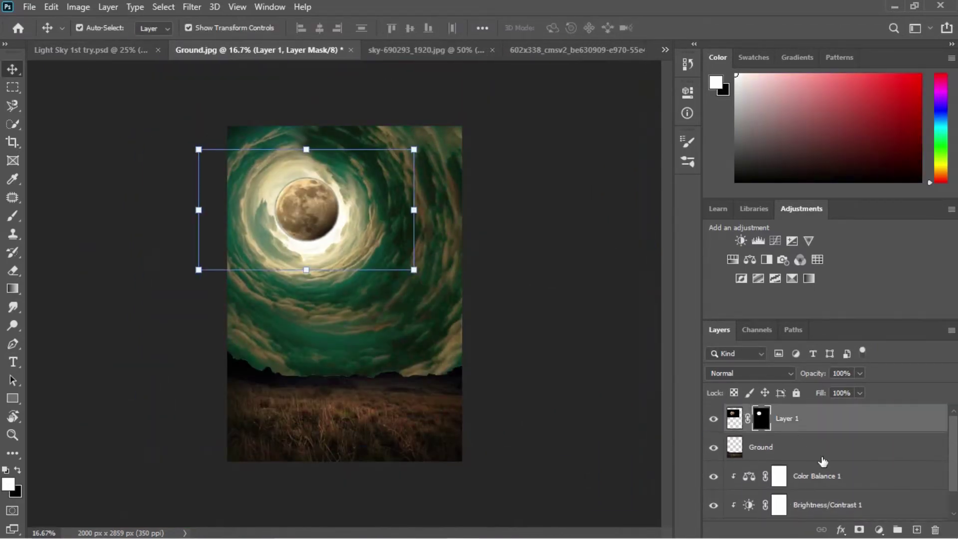
left_click(766, 420)
Step: Add a Brightness/Contrast 2 adjustment raising the moon's brightness
left_click(879, 530)
left_click(868, 325)
left_click_drag(567, 173, 605, 175)
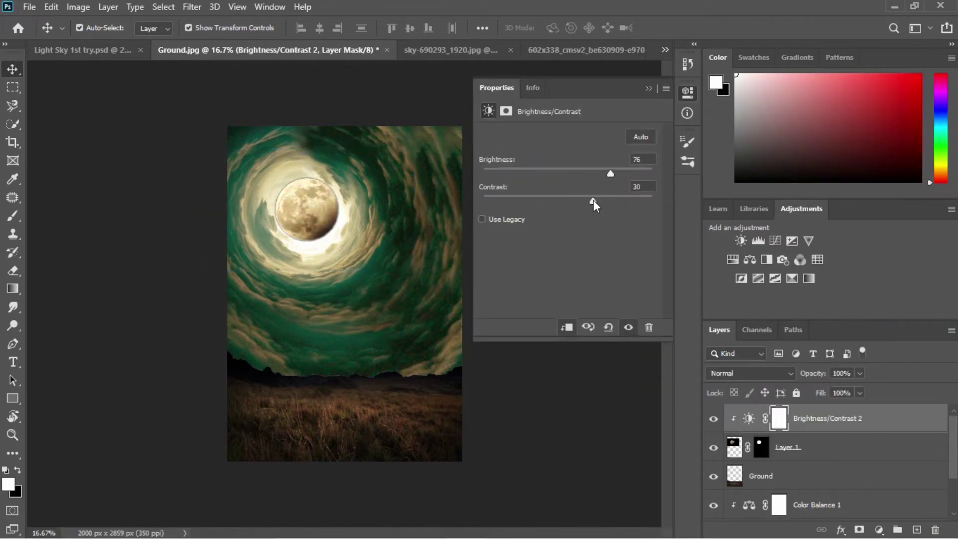
left_click(648, 89)
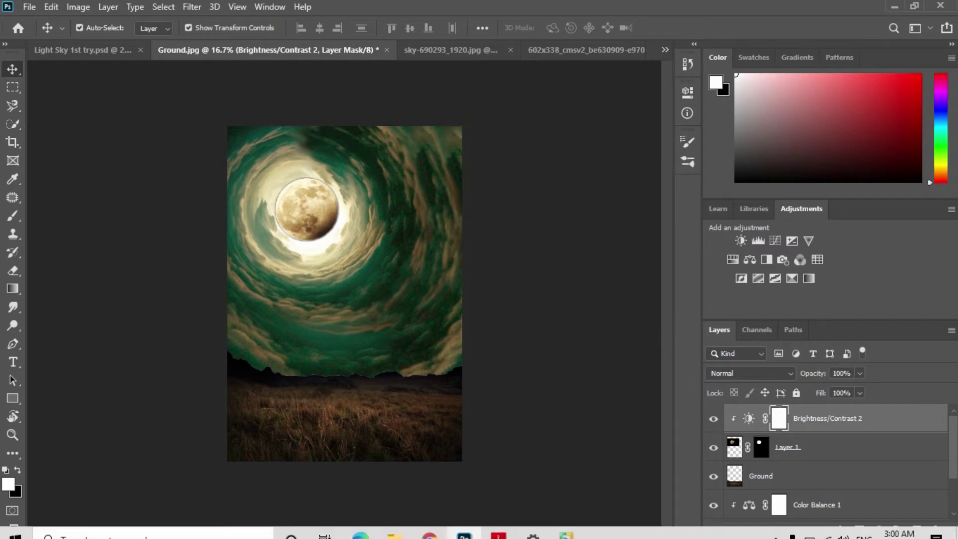
Step: Add a Hue/Saturation layer clipped to the moon, raising its lightness
left_click(879, 530)
left_click(898, 391)
mouse_move(567, 240)
left_mouse_down()
mouse_move(585, 245)
mouse_move(548, 215)
left_mouse_up()
key("ctrl+alt+g")
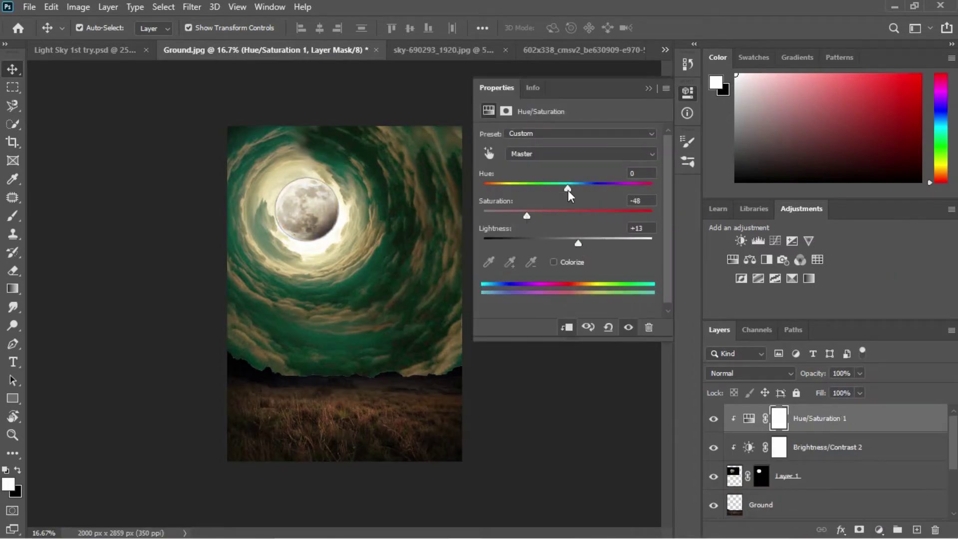
left_click(687, 91)
Step: Add a Color Balance layer clipped to the moon, adjusting its midtones' red and blue
left_click(879, 529)
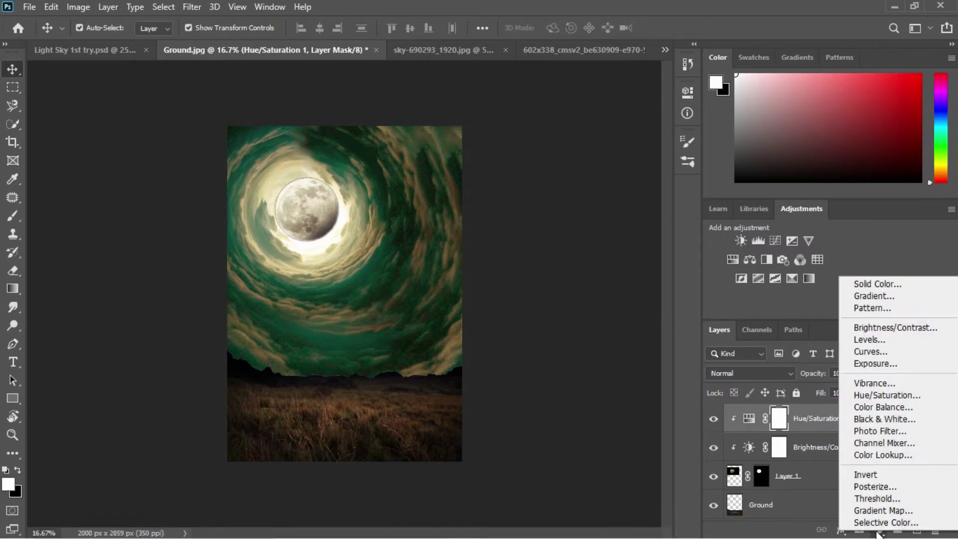
left_click(873, 409)
key("ctrl+alt+g")
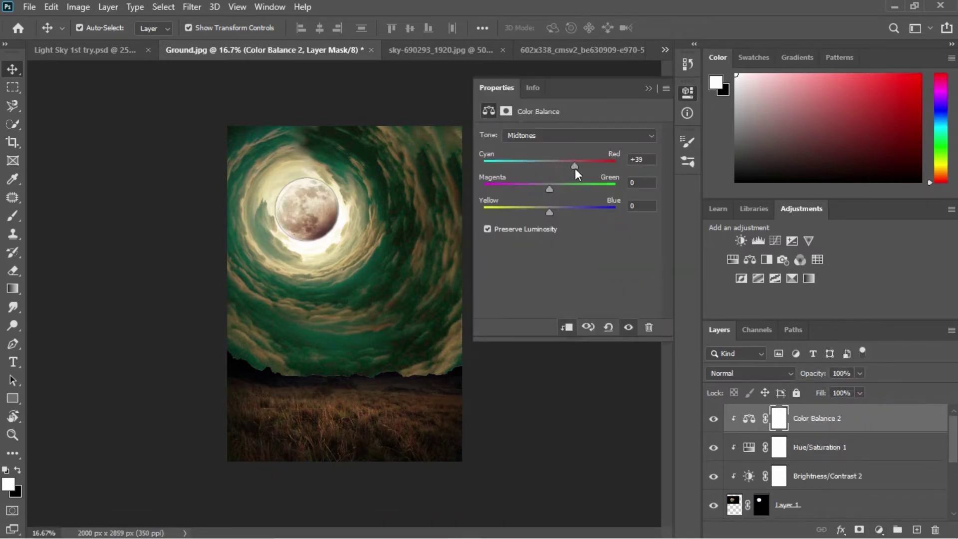
left_click_drag(549, 166, 547, 165)
left_click_drag(549, 212, 556, 210)
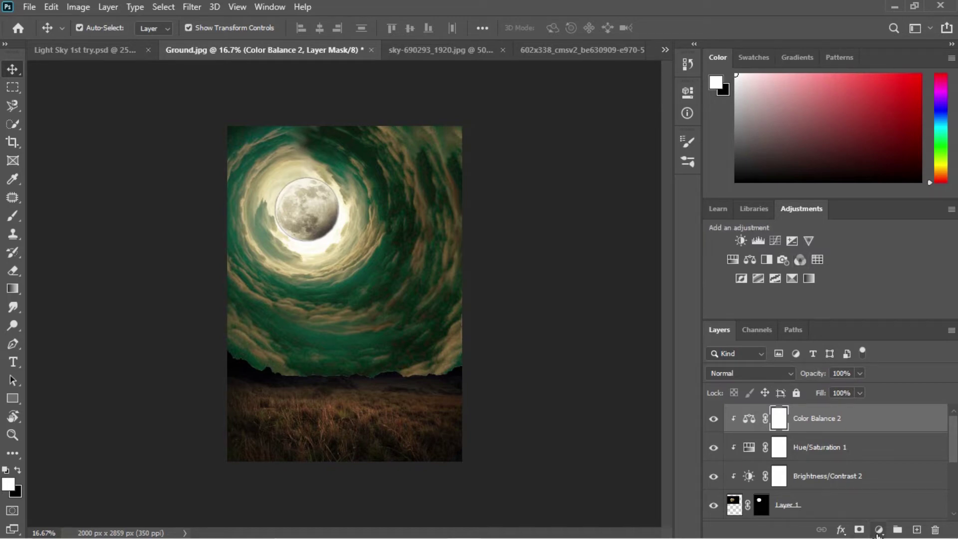
Step: Give the moon layer a white Inner Glow at 30% opacity and 139 px size
double_click(734, 505)
left_click(418, 258)
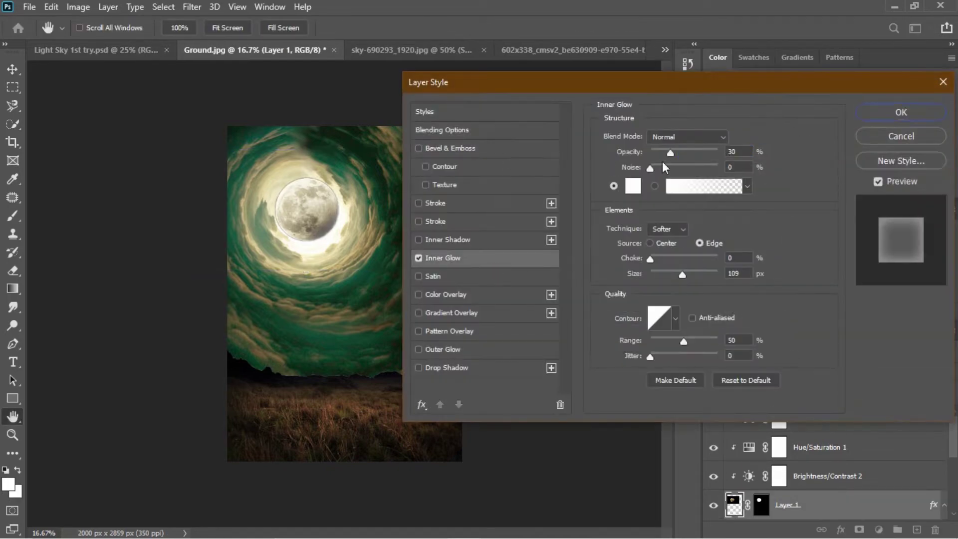
left_click_drag(690, 275, 691, 275)
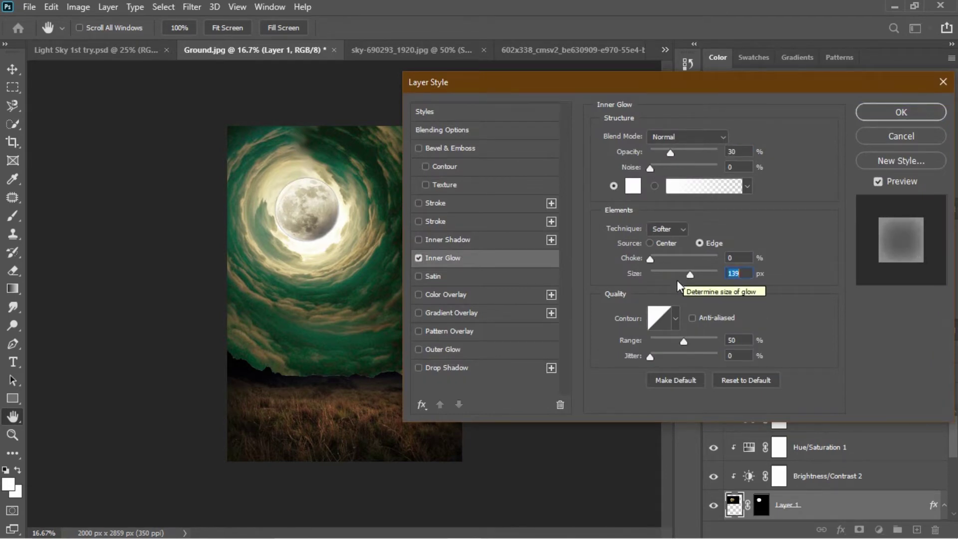
key("Return")
Step: Raise Brightness/Contrast 2 to 119 brightness, 41 contrast, and rotate the moon
left_click(748, 475)
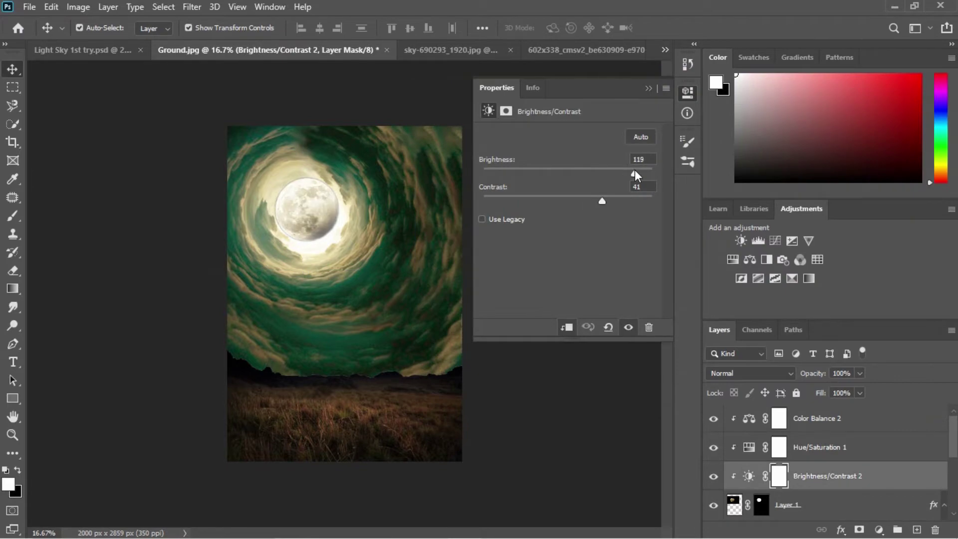
left_click(648, 89)
left_click(316, 220)
mouse_move(436, 288)
left_mouse_down()
mouse_move(458, 208)
mouse_move(186, 118)
left_mouse_up()
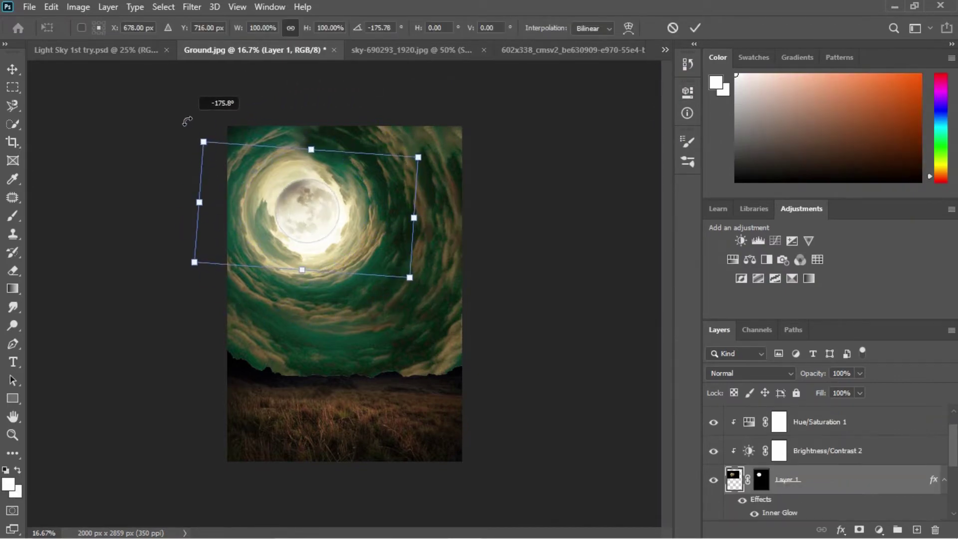
key("Return")
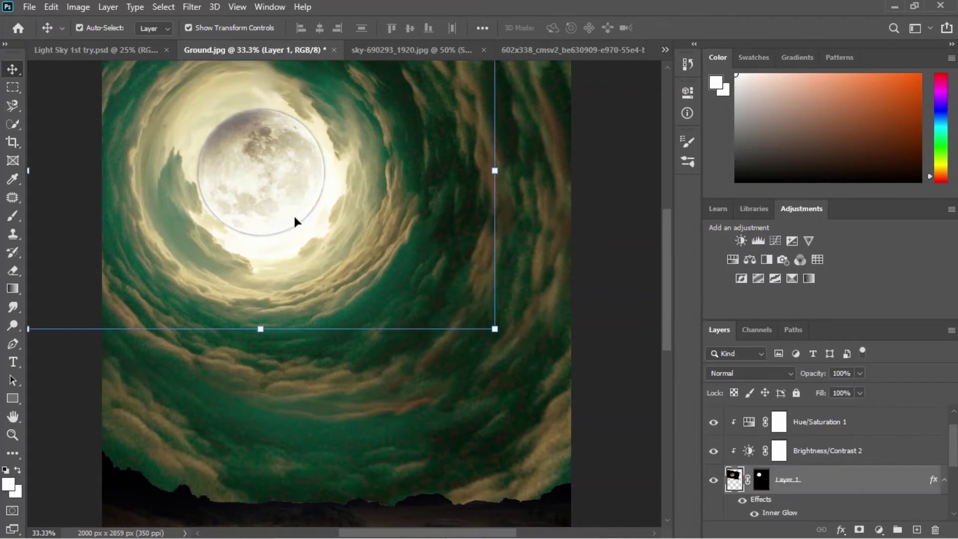
Step: Erase the moon's mask rim with a soft round 30%-flow brush to fade it into the clouds
key("e")
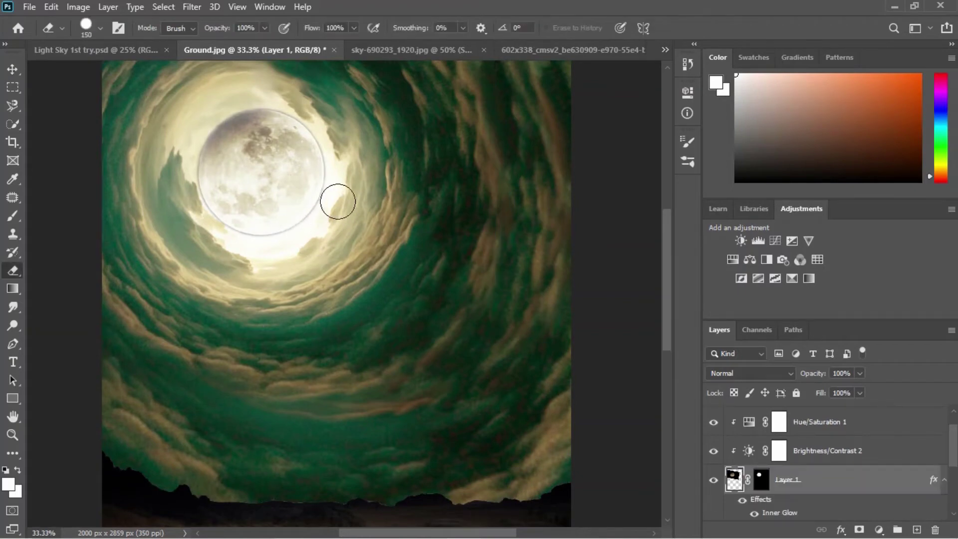
left_click(761, 480)
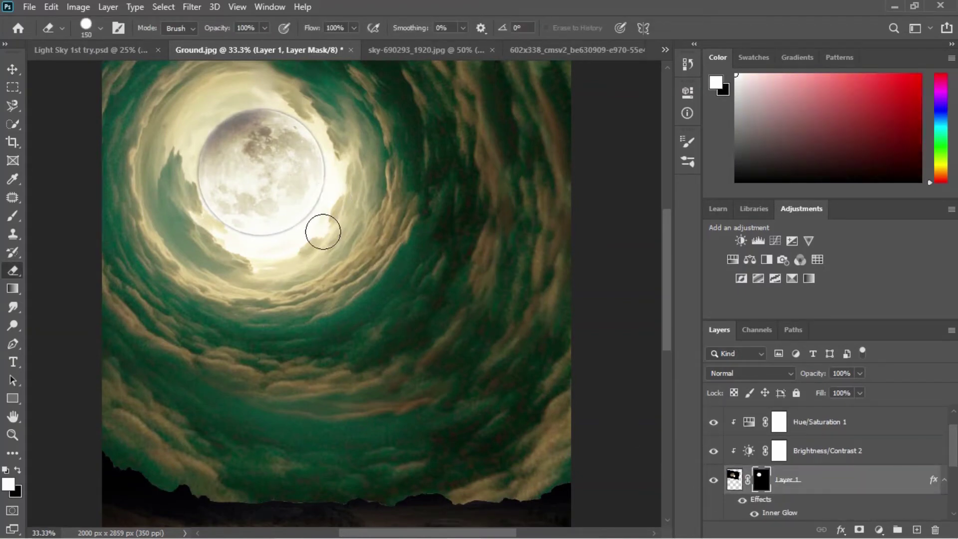
left_click(101, 28)
double_click(51, 134)
scroll(331, 203, "up", 1)
scroll(353, 214, "up", 1)
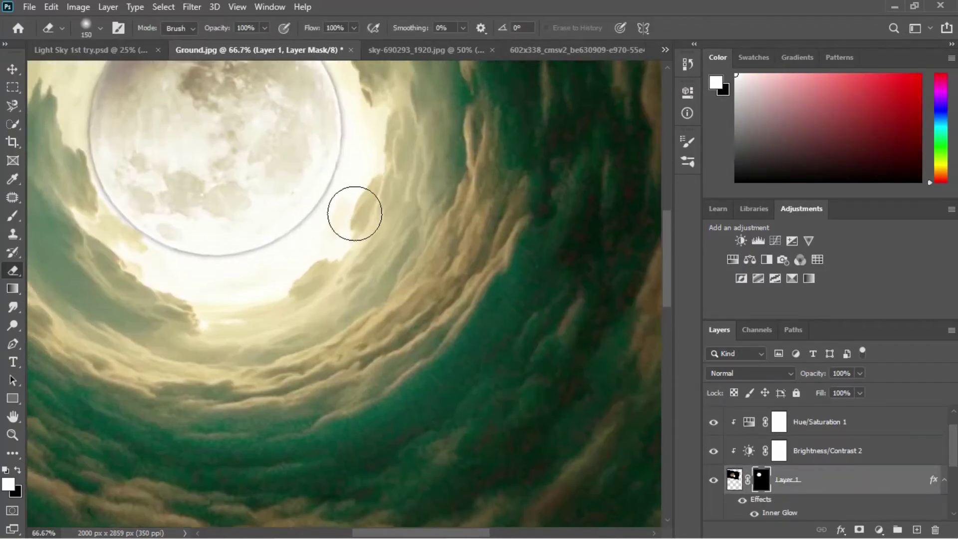
key("[")
key("shift+3")
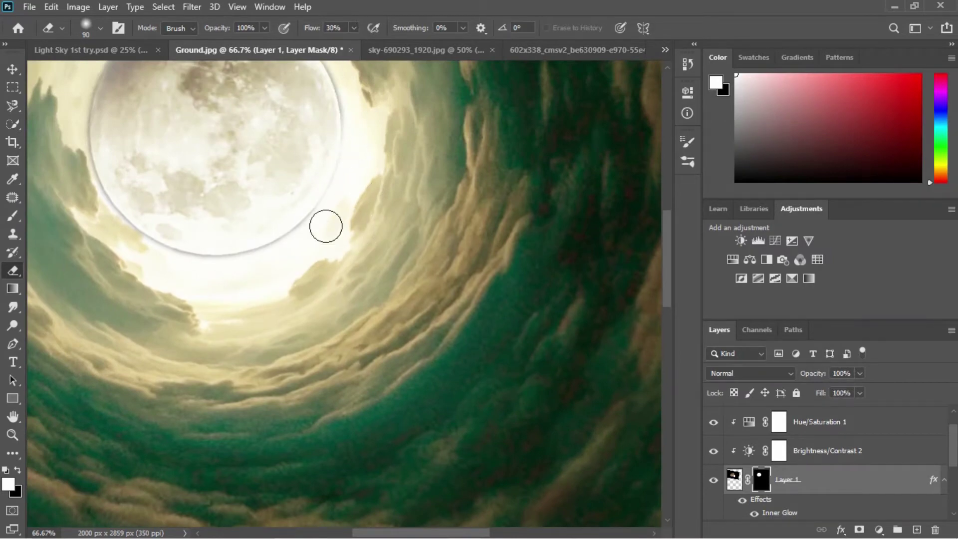
scroll(351, 156, "up", 2)
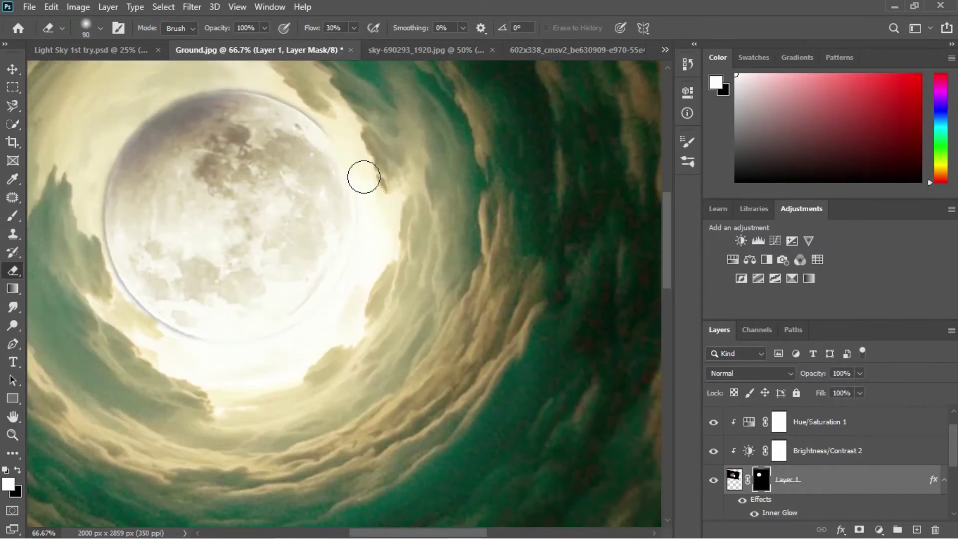
mouse_move(223, 351)
left_mouse_down()
mouse_move(295, 345)
mouse_move(372, 196)
mouse_move(329, 103)
left_mouse_up()
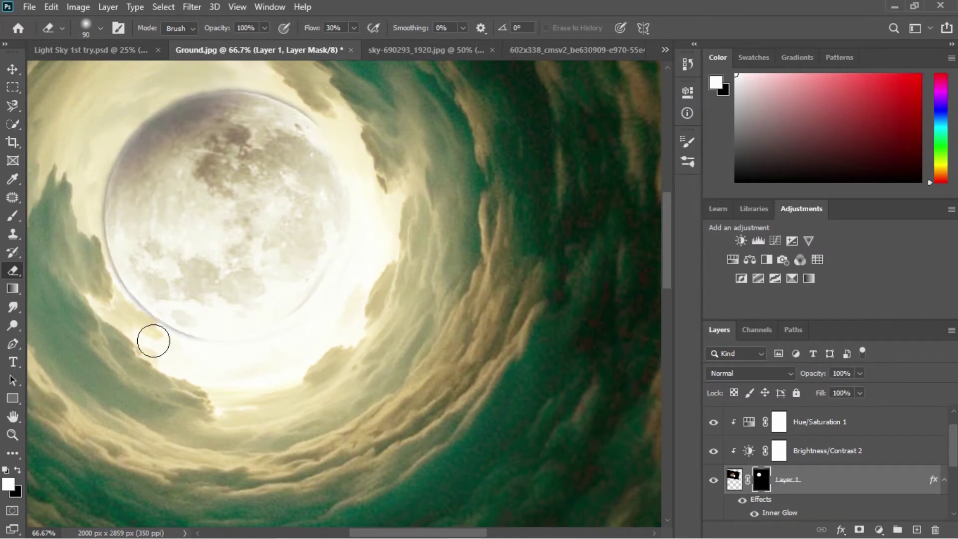
mouse_move(152, 337)
left_mouse_down()
mouse_move(103, 293)
mouse_move(93, 241)
left_mouse_up()
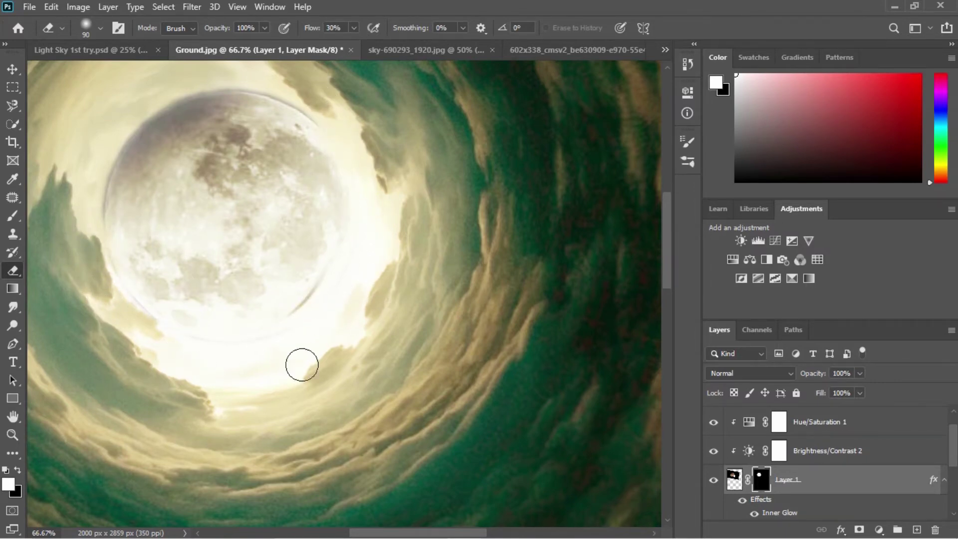
key("ctrl+minus")
key("ctrl+minus")
key("ctrl+minus")
key("ctrl+minus")
Step: Locate stock-photo-80250825.jpg in File Explorer beside Photoshop
key("v")
left_click(493, 273)
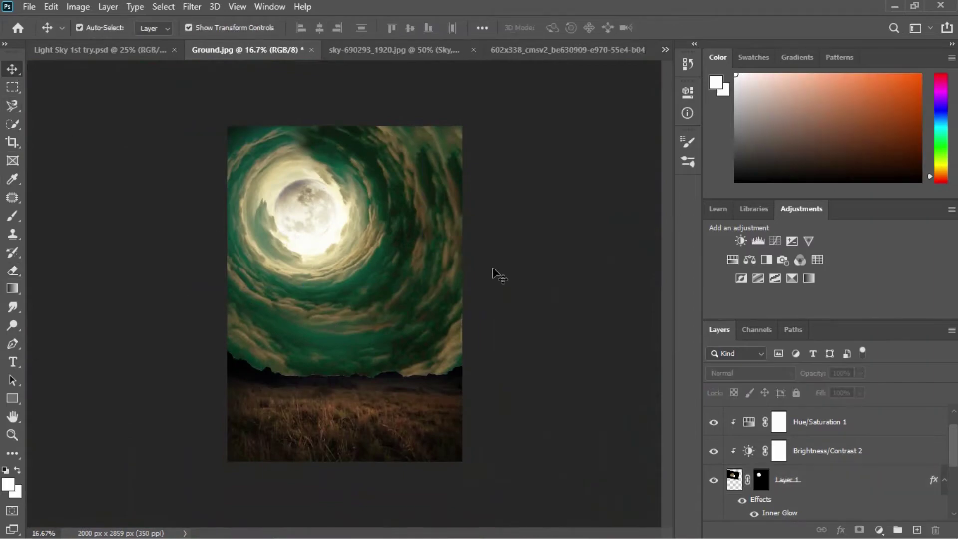
left_click(430, 525)
left_click(599, 111)
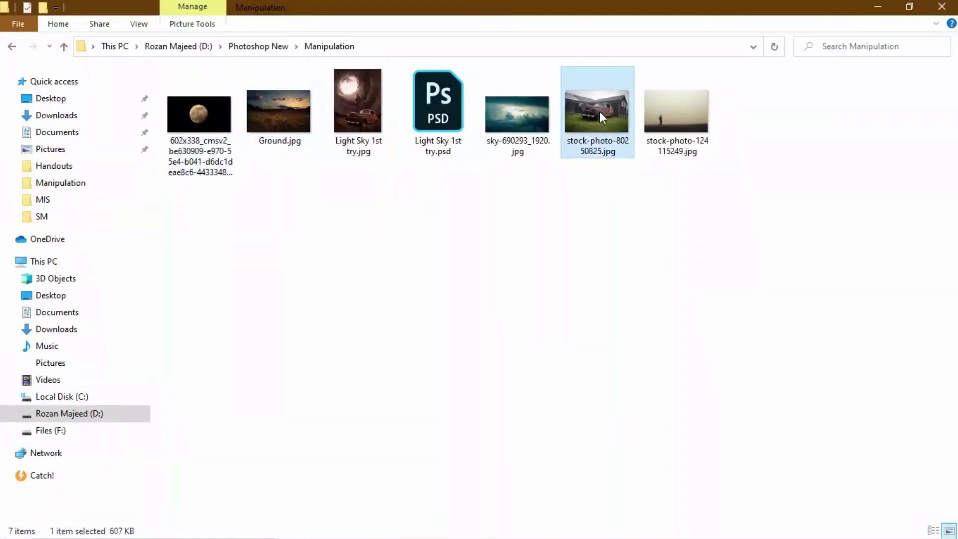
left_click(598, 150)
mouse_move(624, 7)
left_mouse_down()
mouse_move(281, 50)
mouse_move(170, 43)
left_mouse_up()
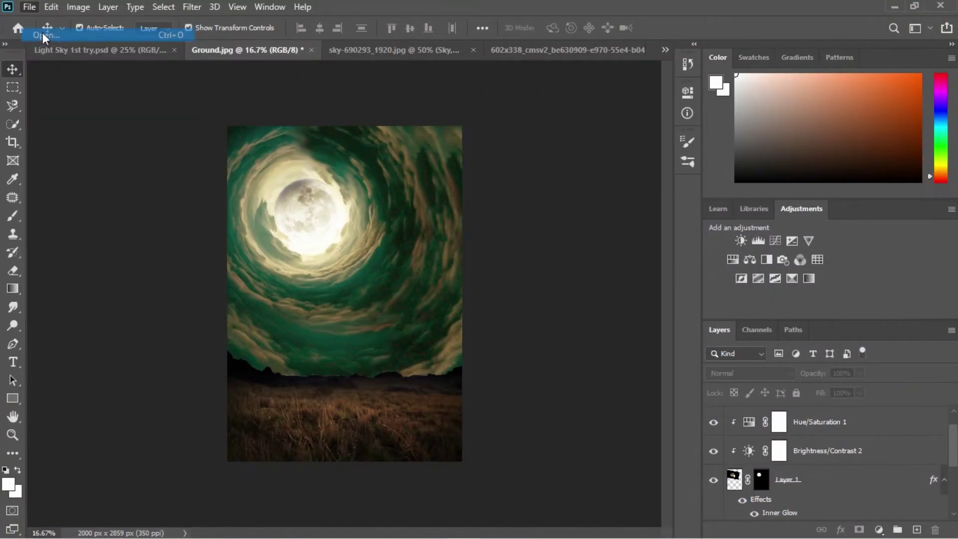
Step: Open stock-photo-80250825.jpg from D: > Photoshop New > Manipulation
key("ctrl+o")
left_click(225, 317)
left_click(237, 300)
scroll(357, 268, "down", 3)
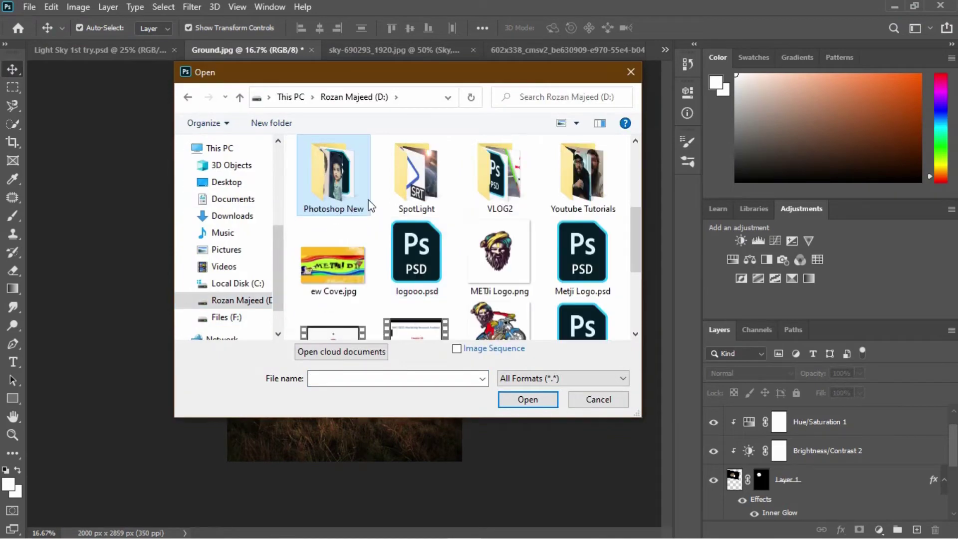
double_click(321, 160)
left_click(417, 289)
left_click(524, 402)
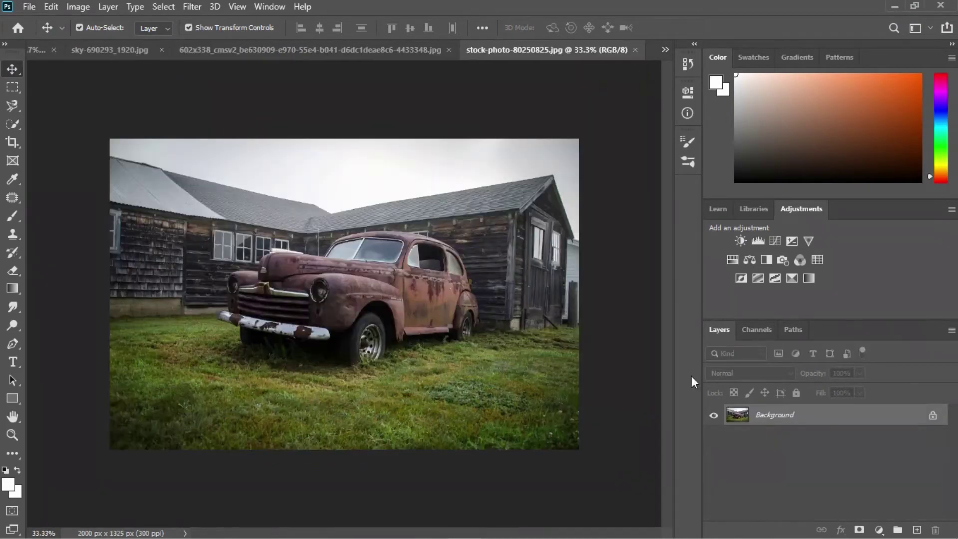
Step: Unlock the car photo's Background as Layer 0 and zoom in on the car
left_click(933, 415)
key("l")
key("ctrl+plus")
key("ctrl+plus")
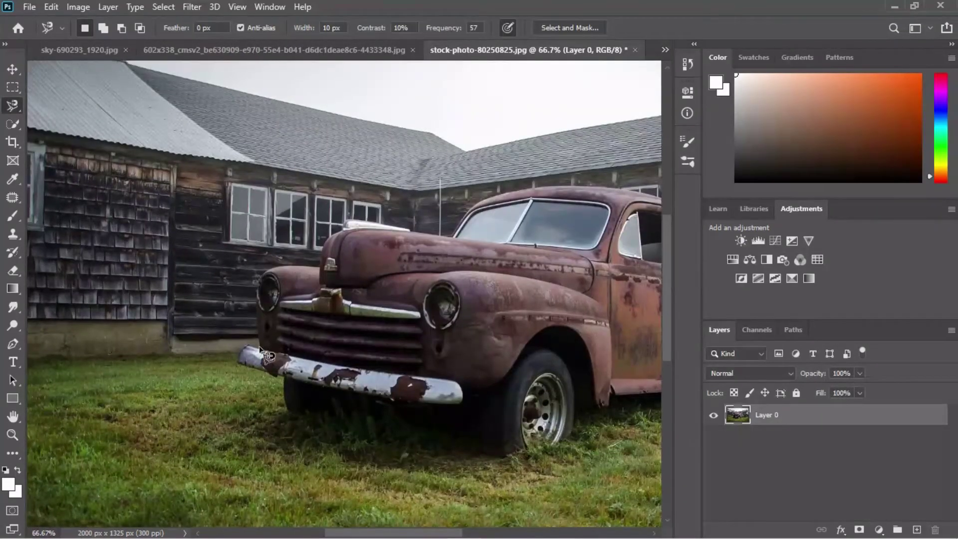
Step: Start a Magnetic Lasso trace at the front bumper, then cancel it to restart
left_click(260, 348)
key("ctrl+plus")
key("ctrl+plus")
key("ctrl+plus")
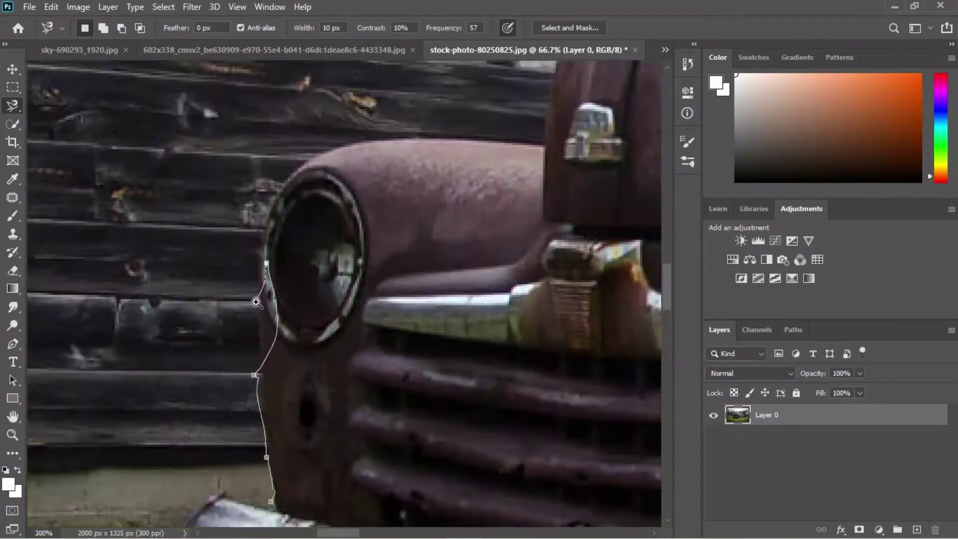
scroll(255, 302, "up", 1)
key("BackSpace")
key("BackSpace")
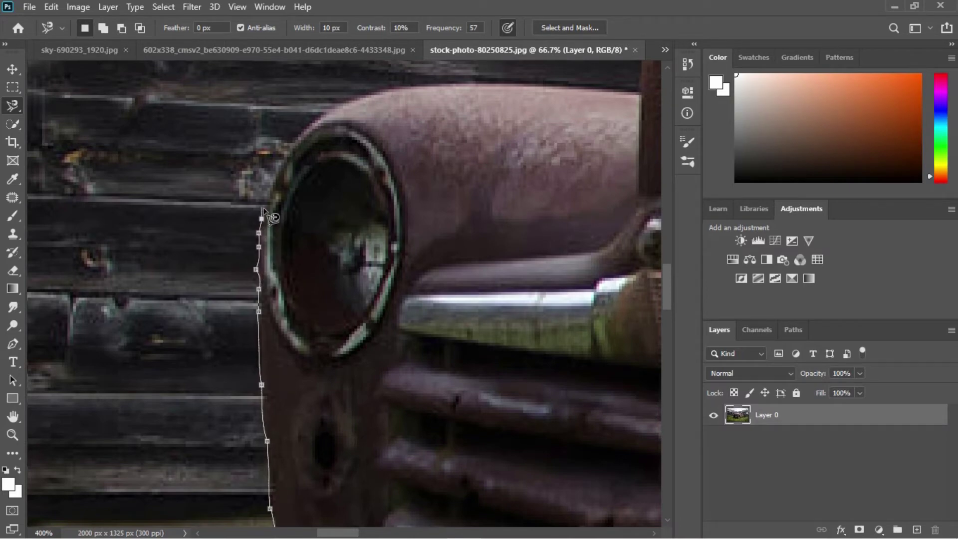
key("Escape")
key("Return")
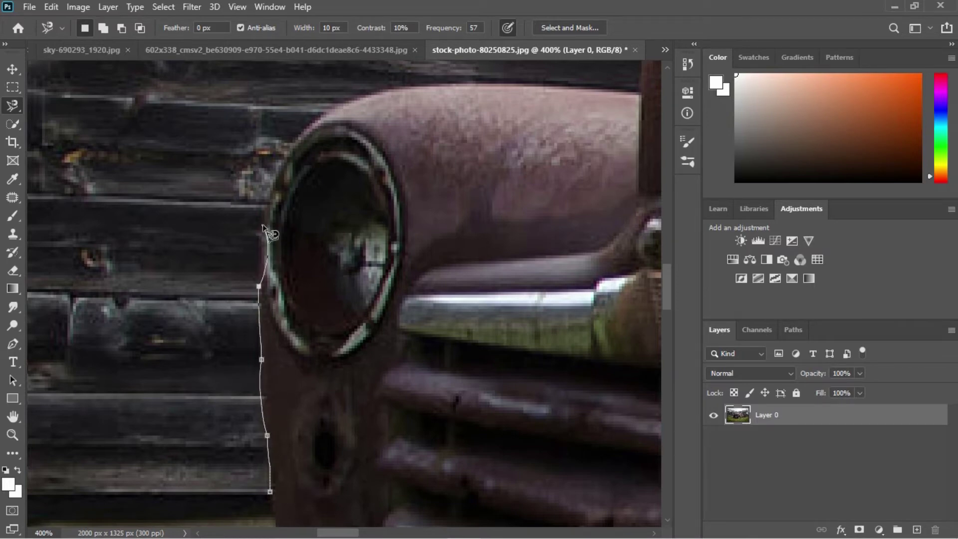
Step: Trace the Magnetic Lasso from the bumper up the headlight to the hood and cab edge
scroll(269, 215, "up", 2)
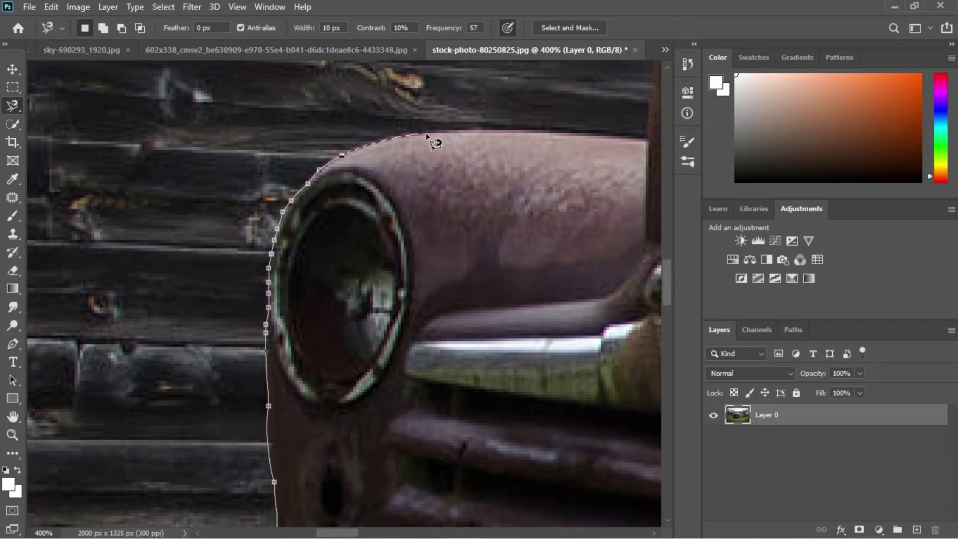
scroll(427, 136, "up", 2)
scroll(427, 136, "right", 5)
scroll(524, 199, "up", 5)
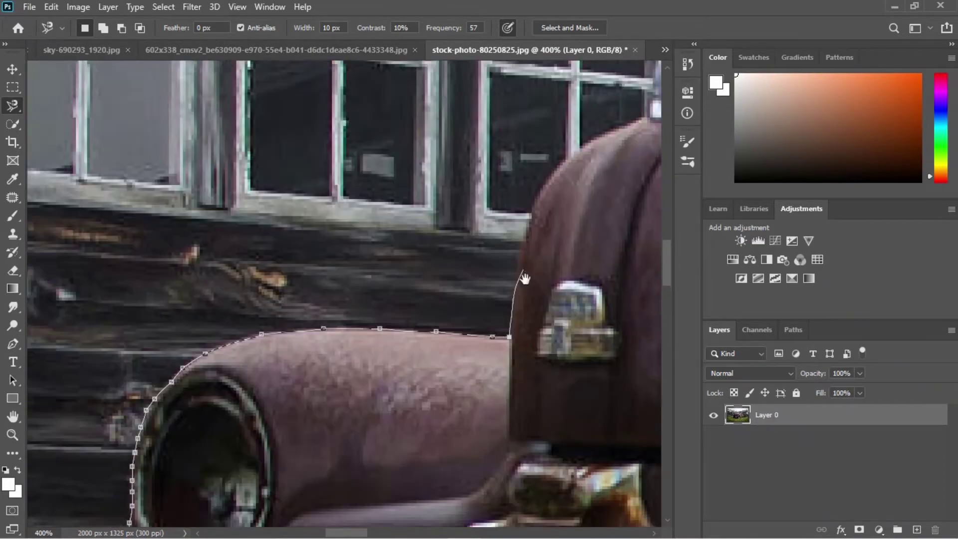
scroll(524, 278, "up", 2)
scroll(524, 278, "right", 1)
scroll(547, 261, "up", 2)
scroll(547, 261, "right", 2)
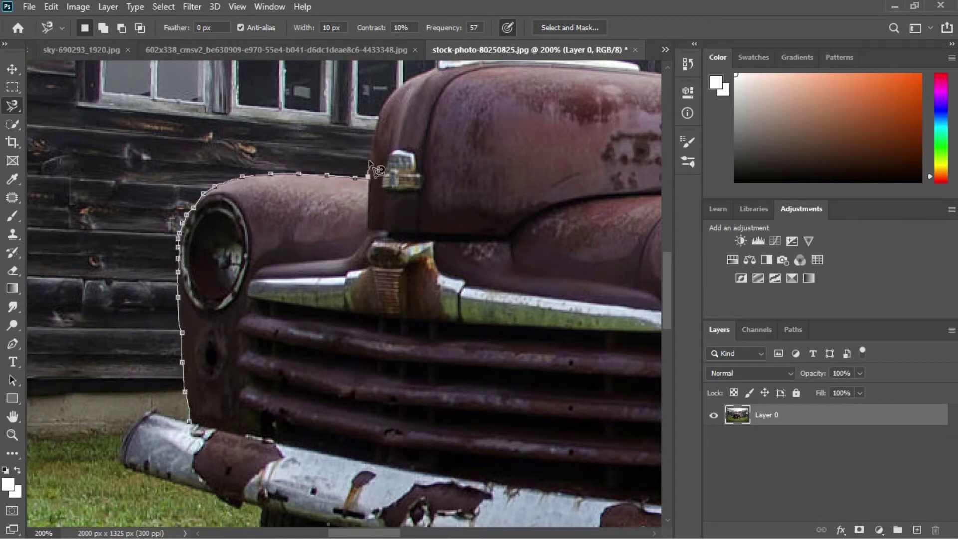
scroll(397, 105, "up", 2)
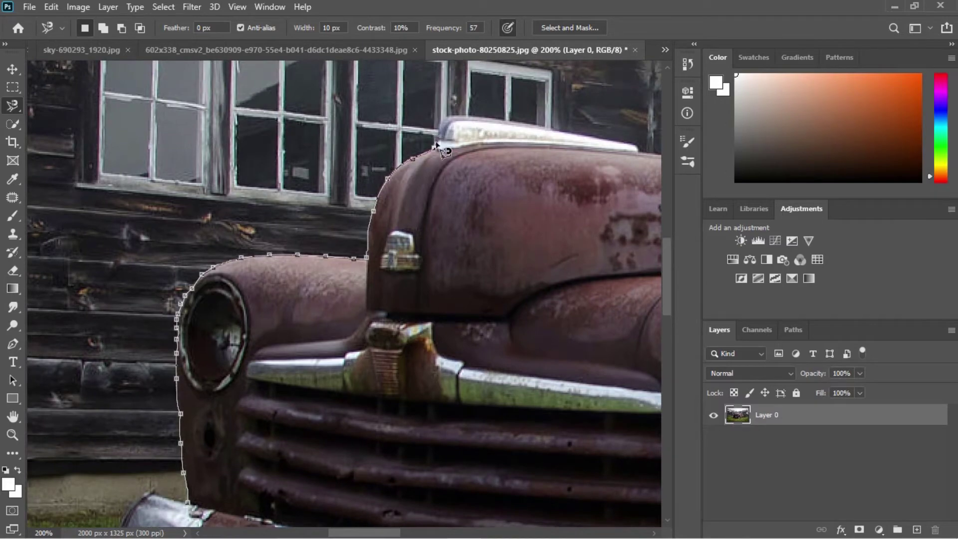
left_click_drag(459, 118, 400, 162)
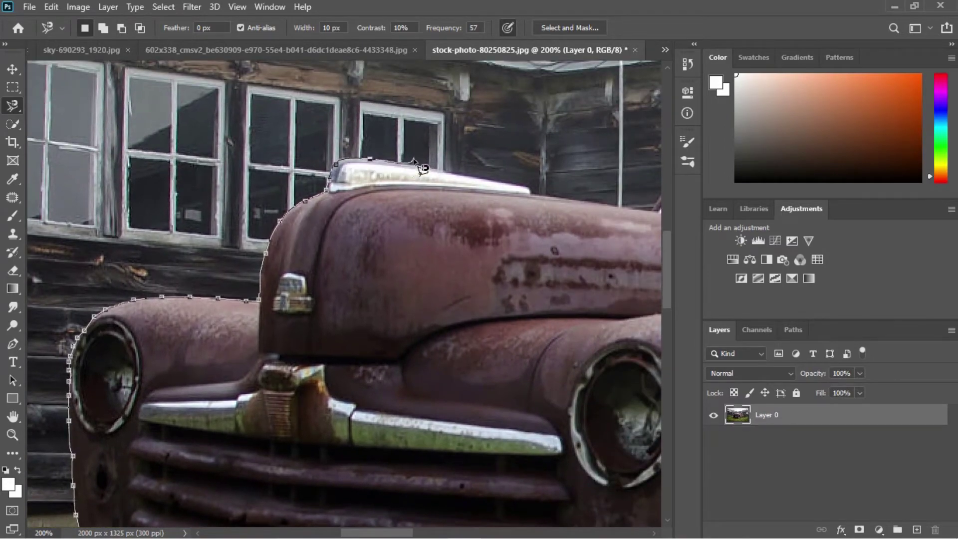
scroll(531, 189, "up", 5)
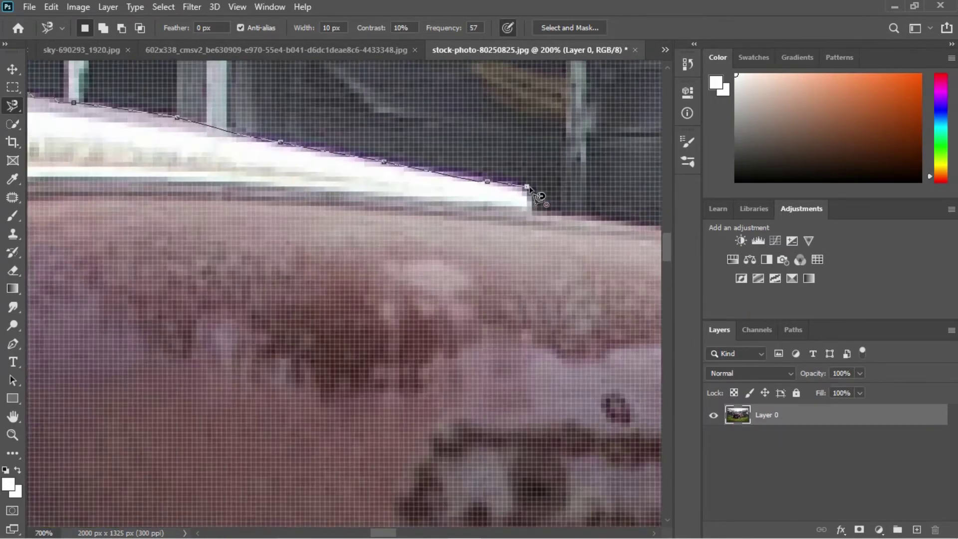
scroll(544, 214, "down", 5)
scroll(552, 215, "up", 3)
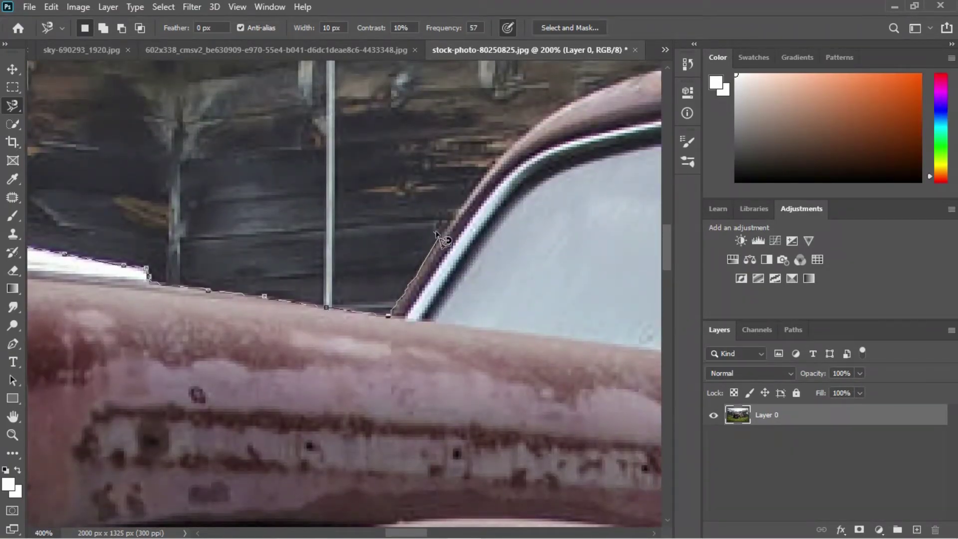
scroll(501, 175, "down", 2)
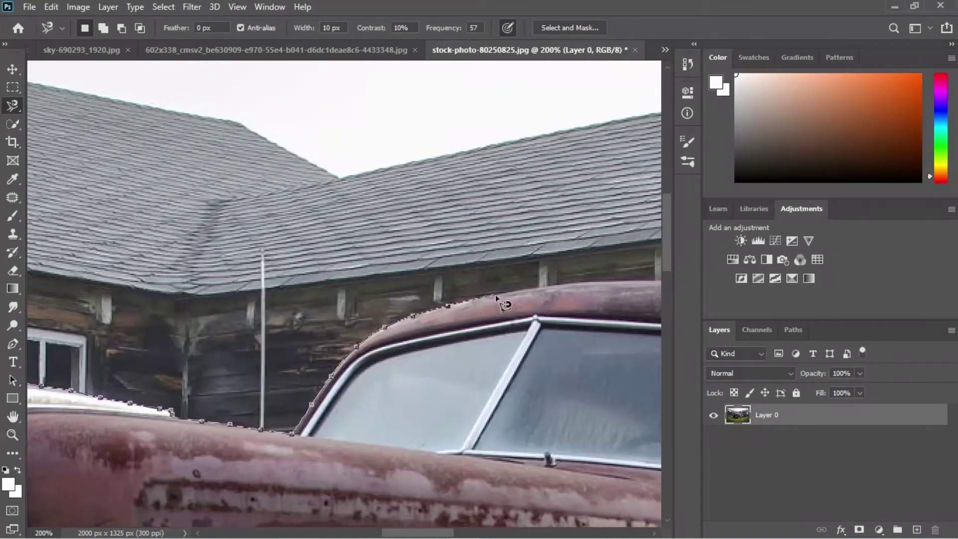
Step: Continue the lasso along the car roof toward the rear window and around the sky
left_click_drag(504, 302, 419, 332)
left_click_drag(524, 332, 409, 332)
left_click_drag(479, 329, 371, 322)
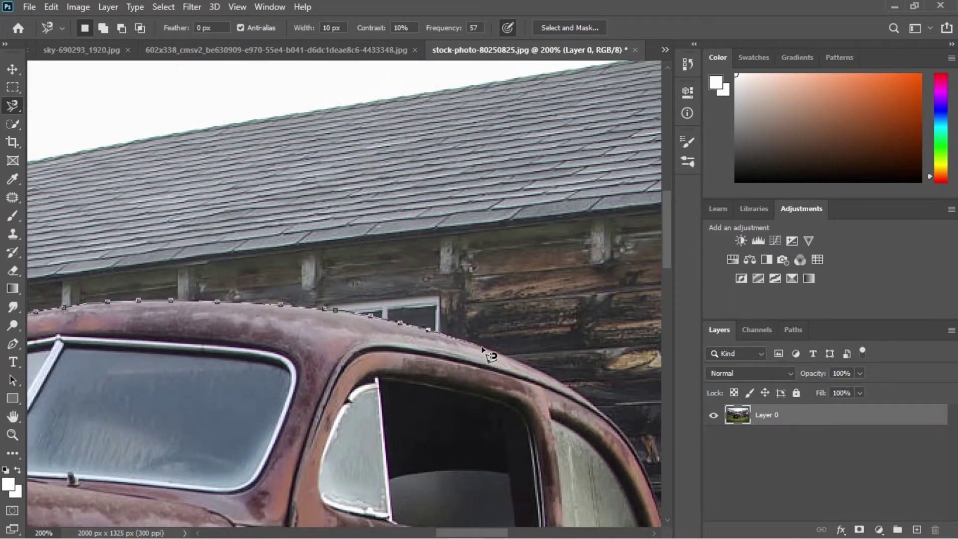
left_click_drag(532, 368, 360, 295)
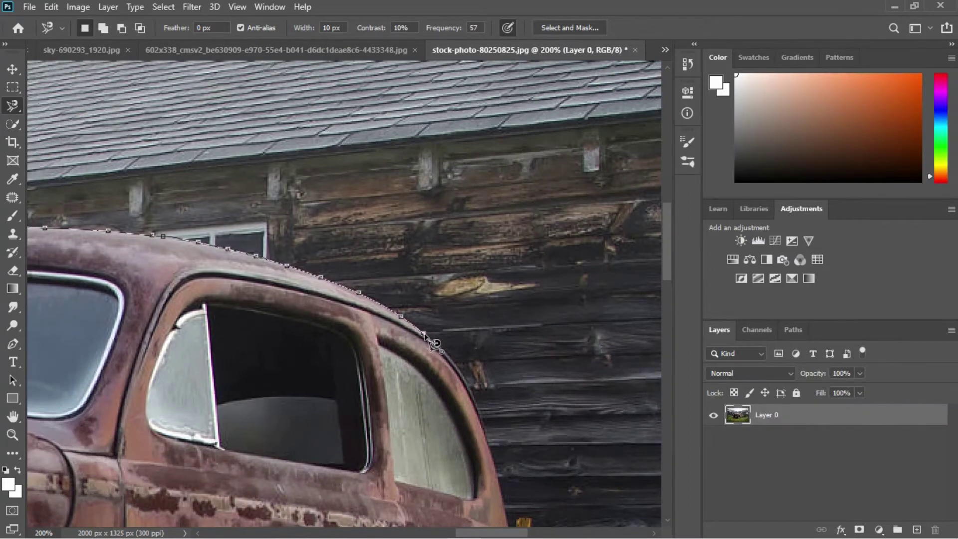
scroll(435, 343, "up", 3)
scroll(519, 278, "down", 3)
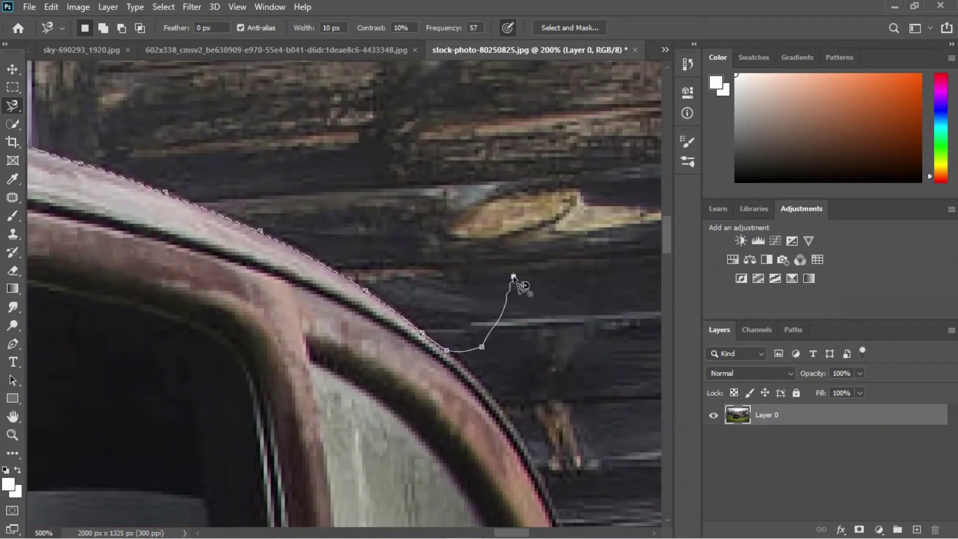
scroll(515, 249, "down", 2)
scroll(428, 90, "down", 1)
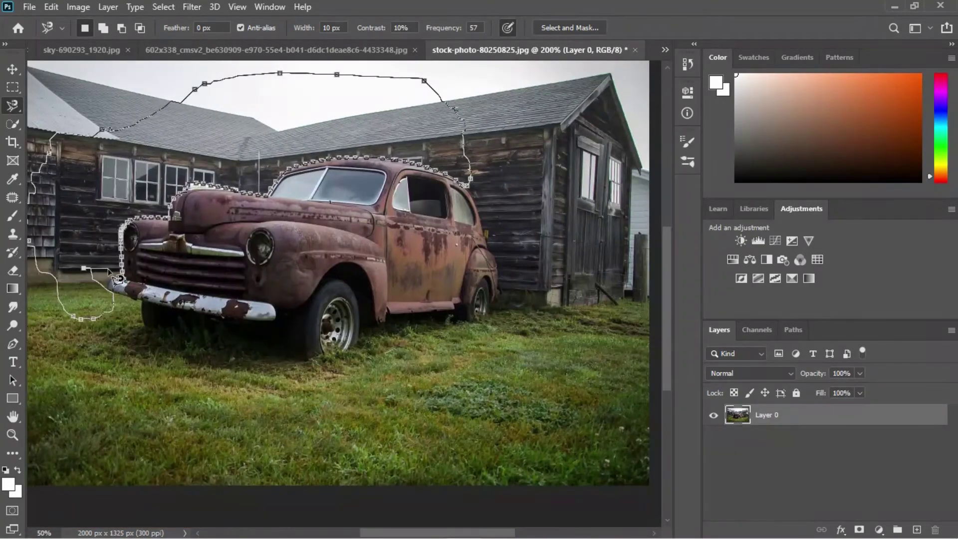
Step: Close the lasso around the sky and barn and delete them to transparency
left_click(121, 278)
key("Delete")
scroll(437, 131, "up", 3)
left_click_drag(437, 132, 256, 228)
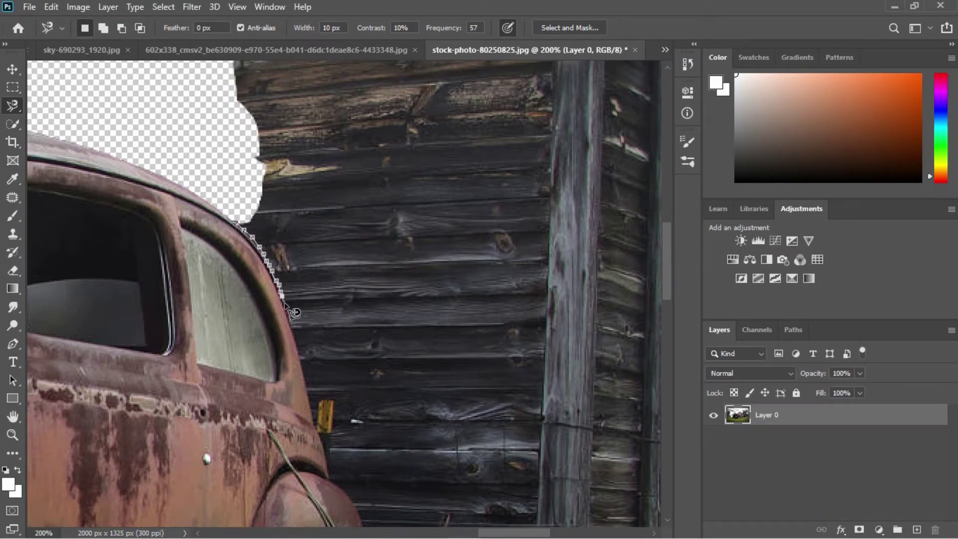
scroll(304, 357, "up", 1)
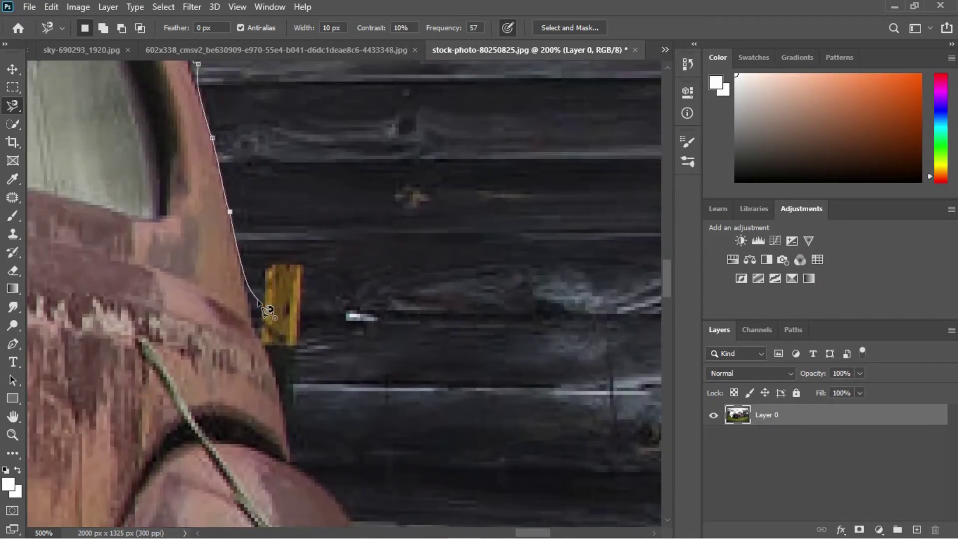
scroll(281, 375, "up", 2)
scroll(274, 359, "down", 3)
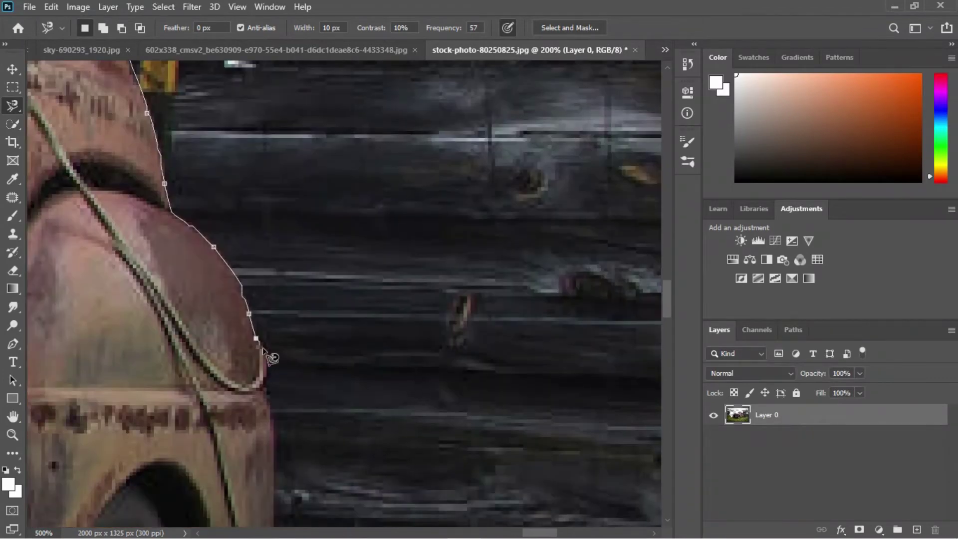
scroll(263, 351, "down", 2)
scroll(253, 344, "down", 2)
scroll(230, 300, "down", 2)
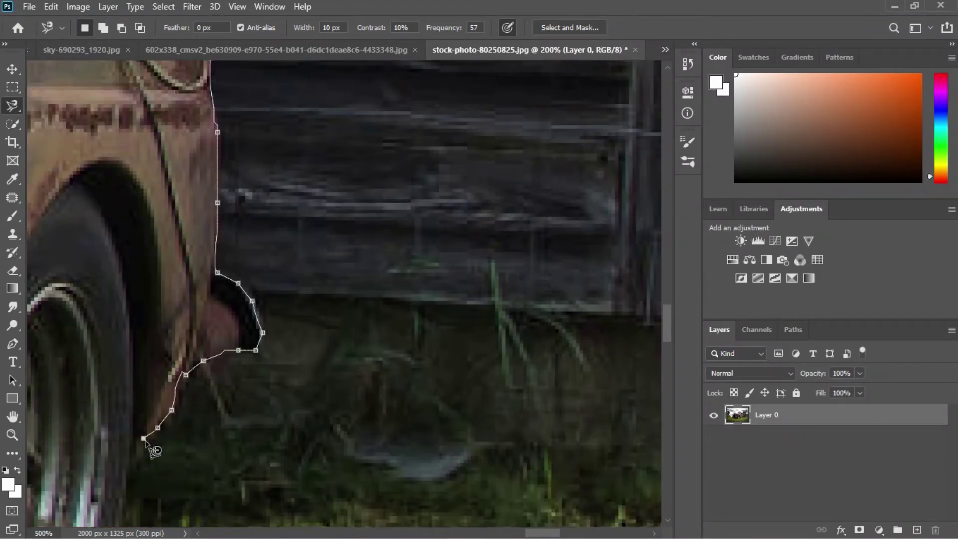
scroll(144, 439, "down", 4)
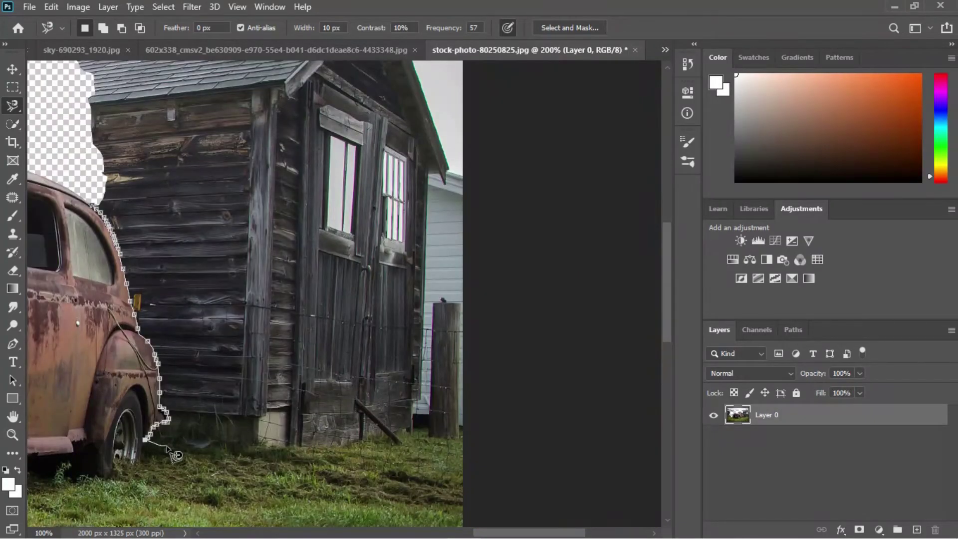
scroll(202, 483, "down", 3)
scroll(100, 239, "up", 1)
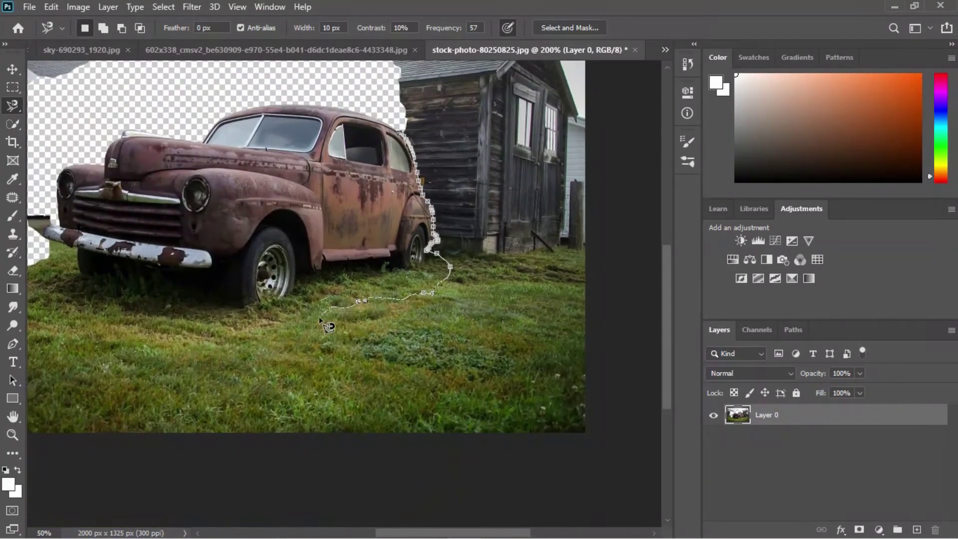
Step: Lasso the leftover patch beside the car's front bumper
mouse_move(195, 314)
left_mouse_down()
mouse_move(228, 290)
mouse_move(395, 341)
left_mouse_up()
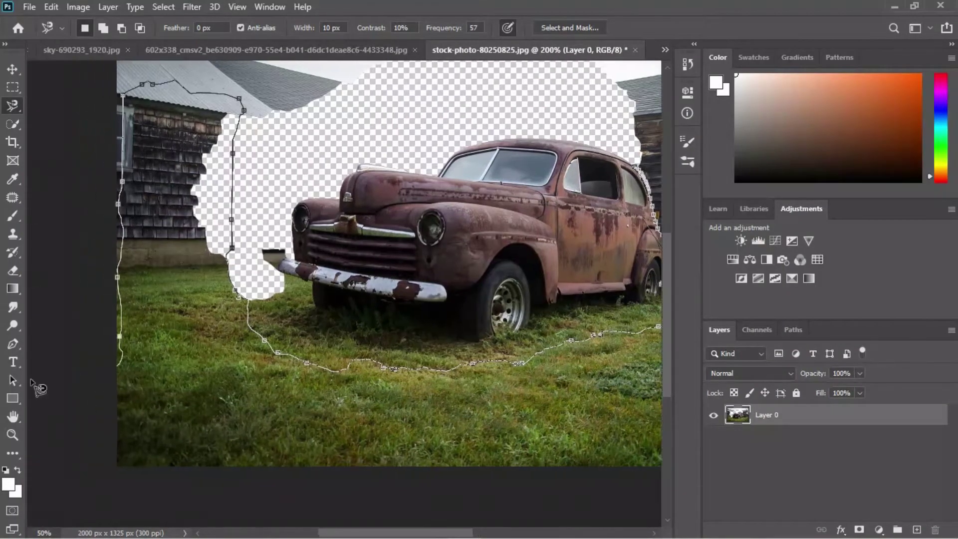
left_click_drag(454, 480, 122, 333)
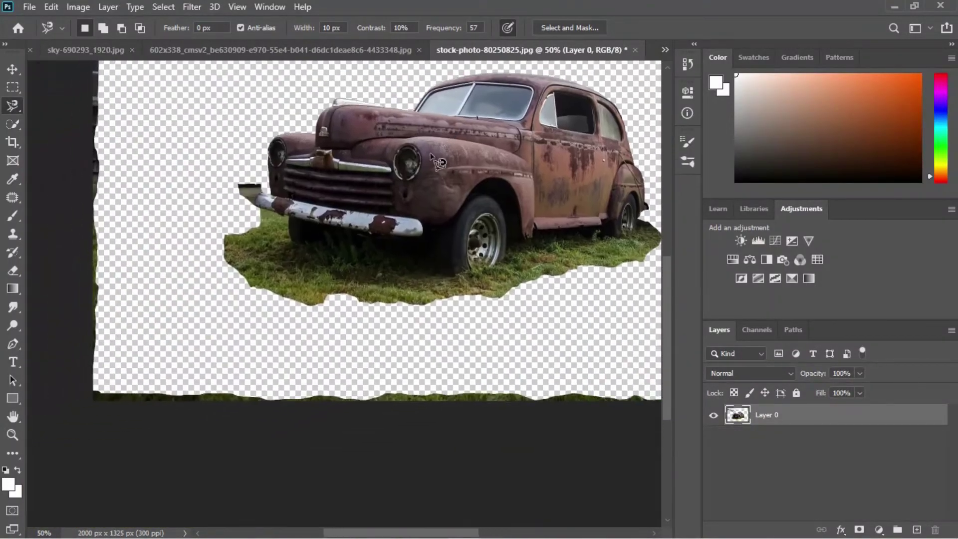
scroll(440, 162, "up", 3)
scroll(231, 122, "up", 3)
left_click(267, 189)
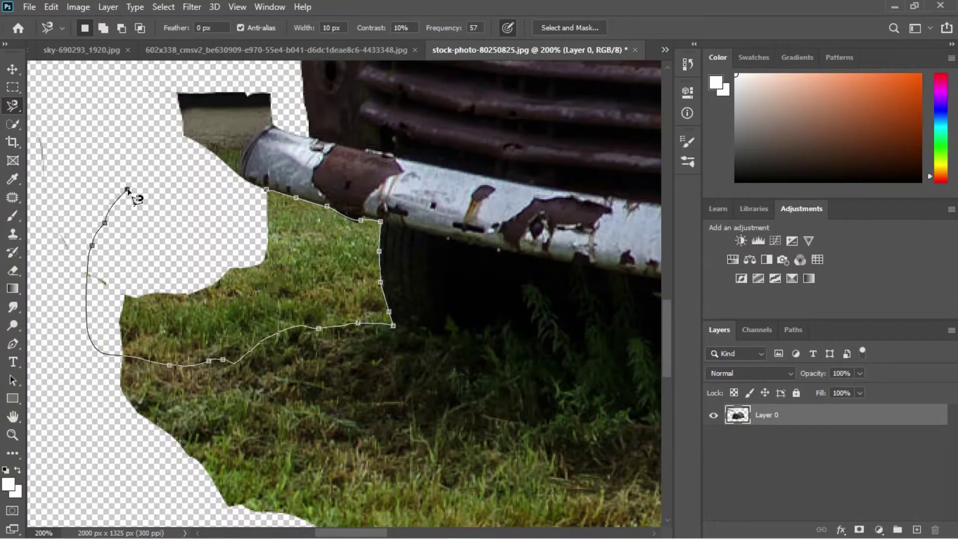
double_click(128, 192)
Step: Erase the leftover grey background around the car with a soft round eraser
key("e")
key("ctrl+d")
left_click_drag(171, 97, 224, 85)
left_click(100, 28)
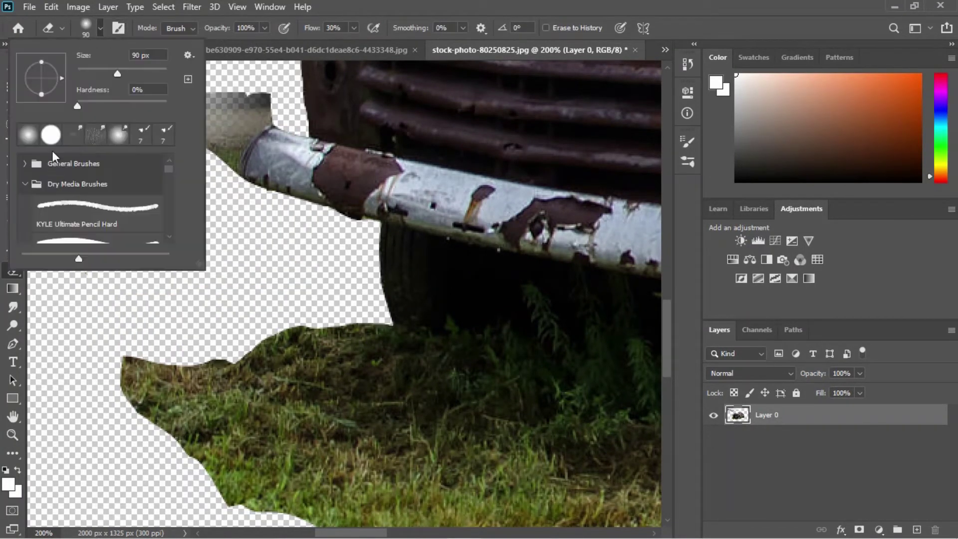
left_click_drag(139, 102, 190, 97)
scroll(190, 100, "up", 3)
key("bracketleft")
key("bracketleft")
key("bracketleft")
key("bracketleft")
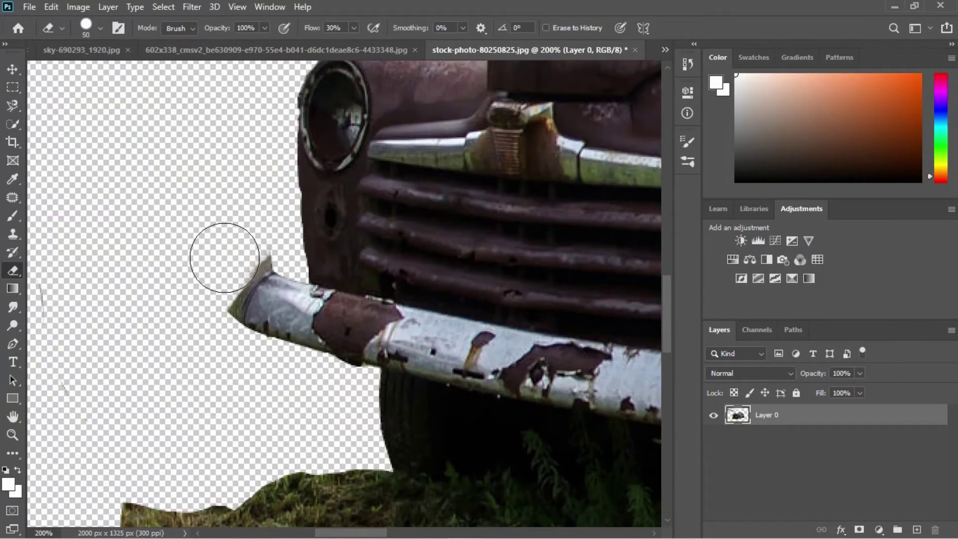
key("bracketleft")
key("ctrl+minus")
key("ctrl+minus")
key("ctrl+minus")
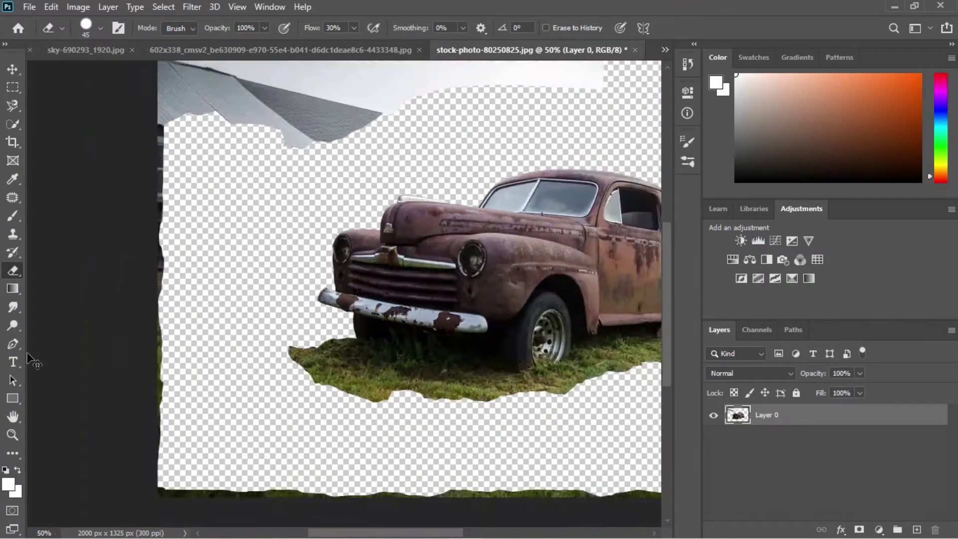
key("bracketright")
key("bracketright")
key("bracketright")
mouse_move(324, 160)
left_mouse_down()
mouse_move(513, 107)
mouse_move(213, 449)
mouse_move(96, 118)
left_mouse_up()
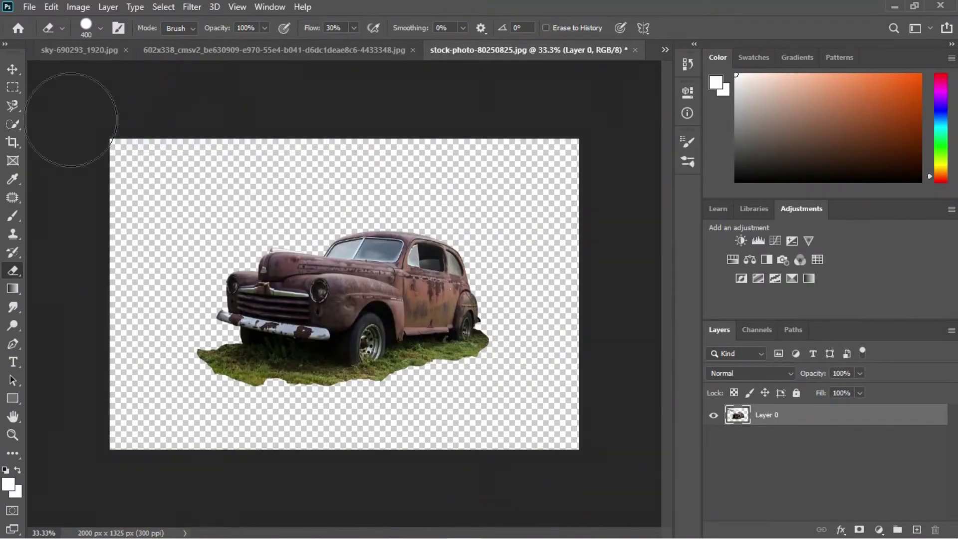
Step: Copy the cut-out car and paste it into Ground.jpg
left_click(737, 415, "ctrl")
key("ctrl+c")
left_click(665, 49)
left_click(449, 90)
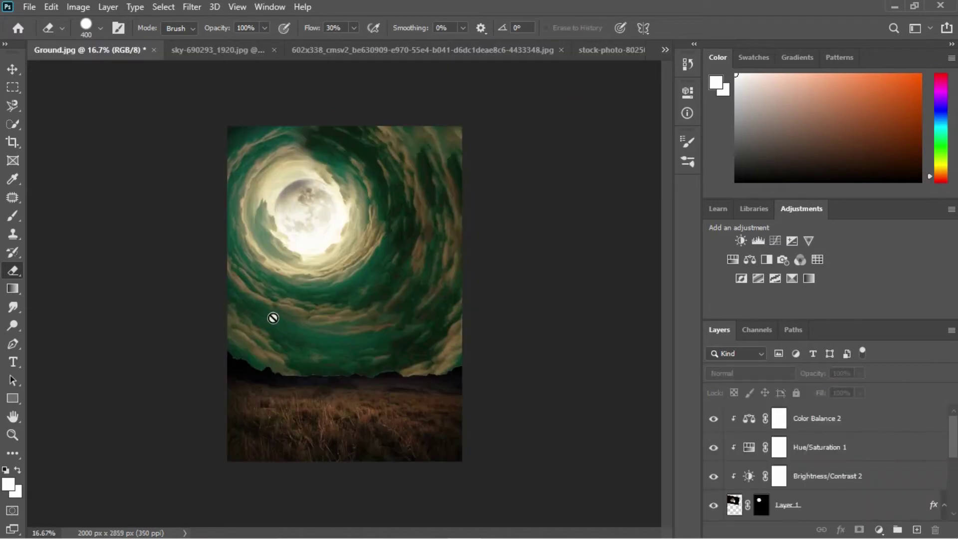
key("ctrl+v")
Step: Move the car down onto the ground and scale it up to about 135%
key("v")
left_click_drag(352, 289, 344, 394)
key("ctrl+plus")
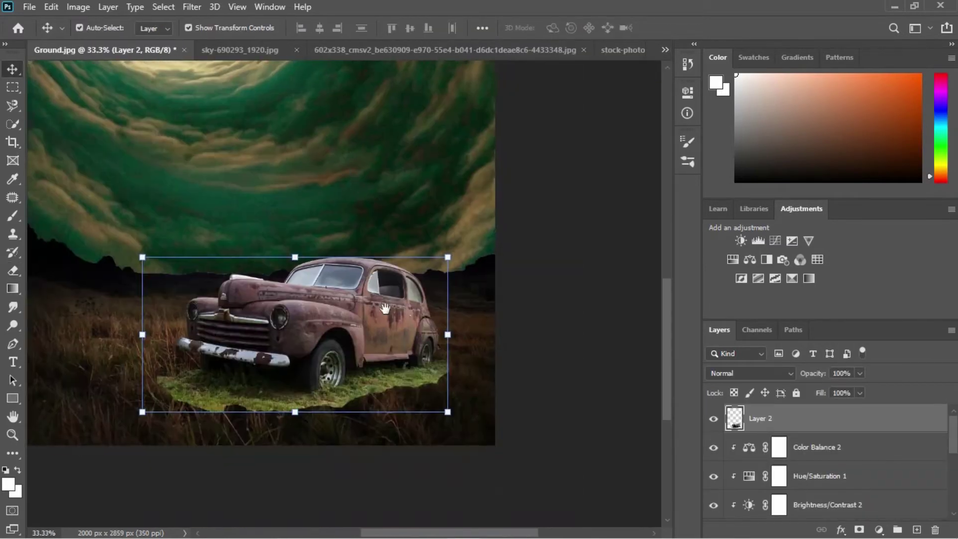
left_click_drag(447, 335, 482, 315)
left_click_drag(133, 322, 100, 322)
left_click_drag(300, 324, 274, 324)
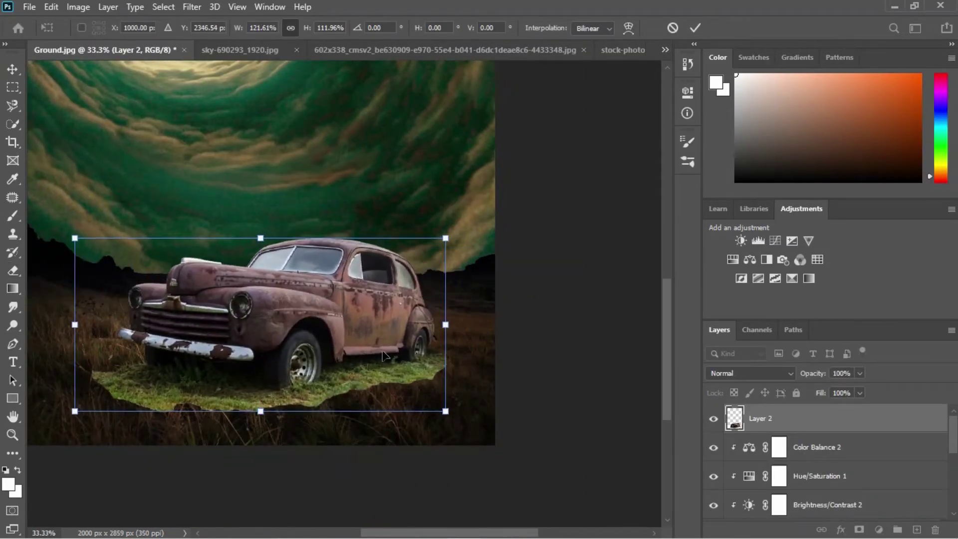
left_click_drag(445, 324, 486, 317)
left_click(695, 27)
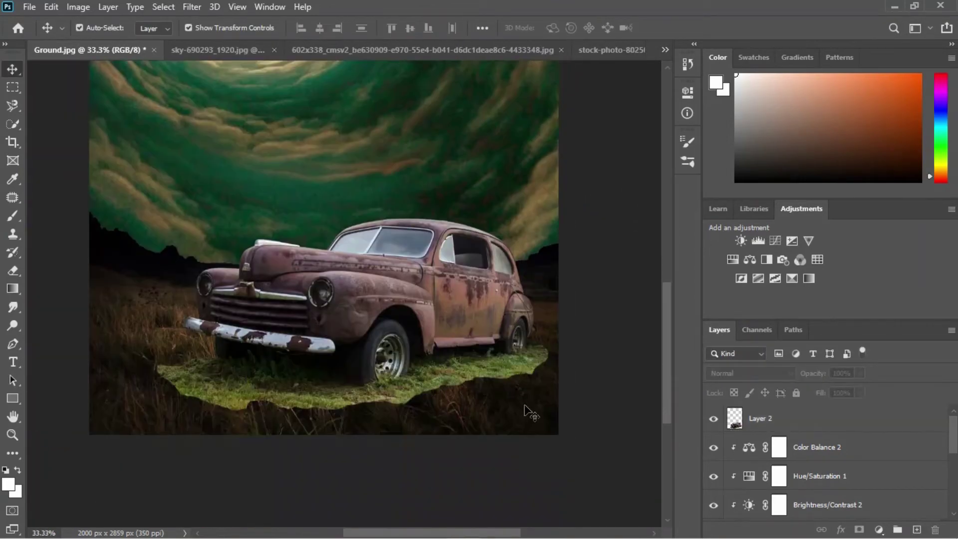
Step: Desaturate the car layer with Hue/Saturation at -36 saturation
left_click(530, 413)
left_click(78, 6)
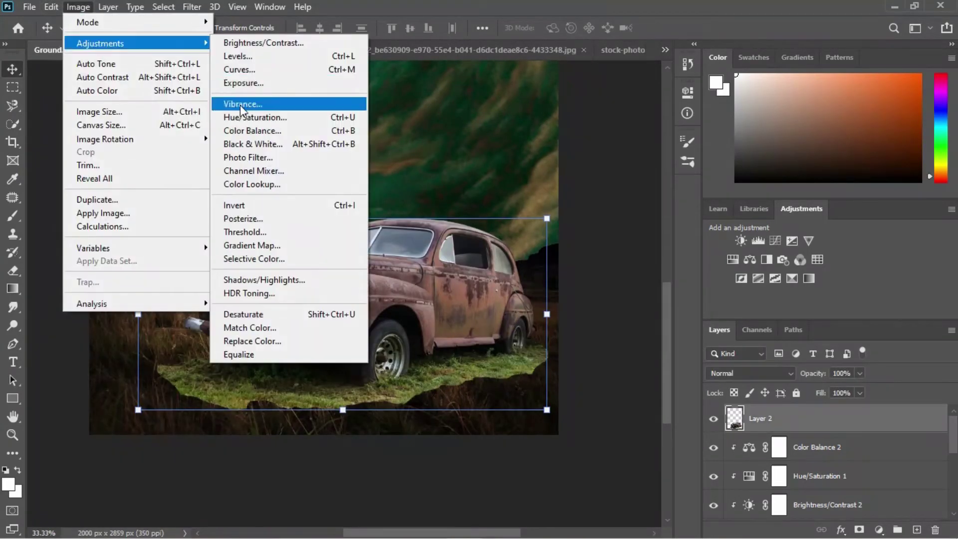
left_click(249, 99)
left_click_drag(737, 205, 717, 204)
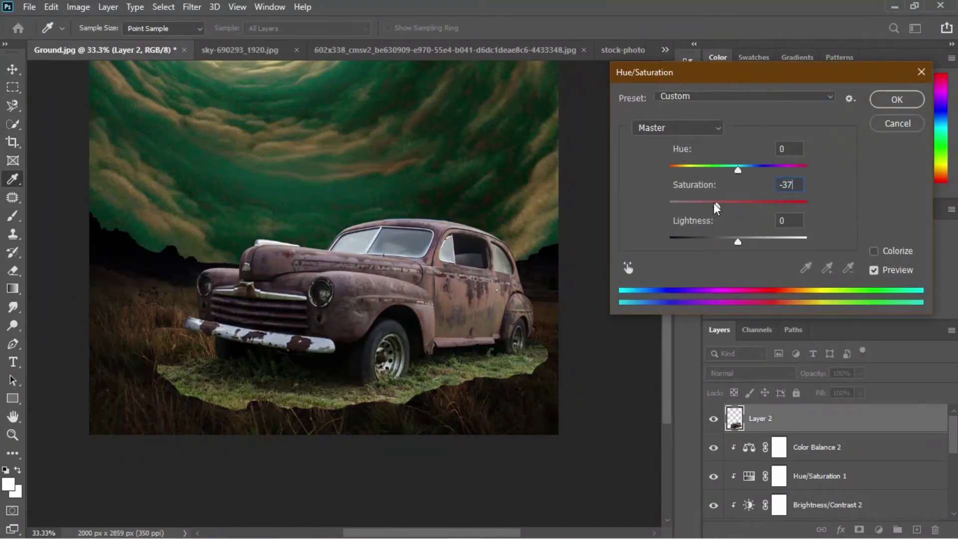
left_click(881, 102)
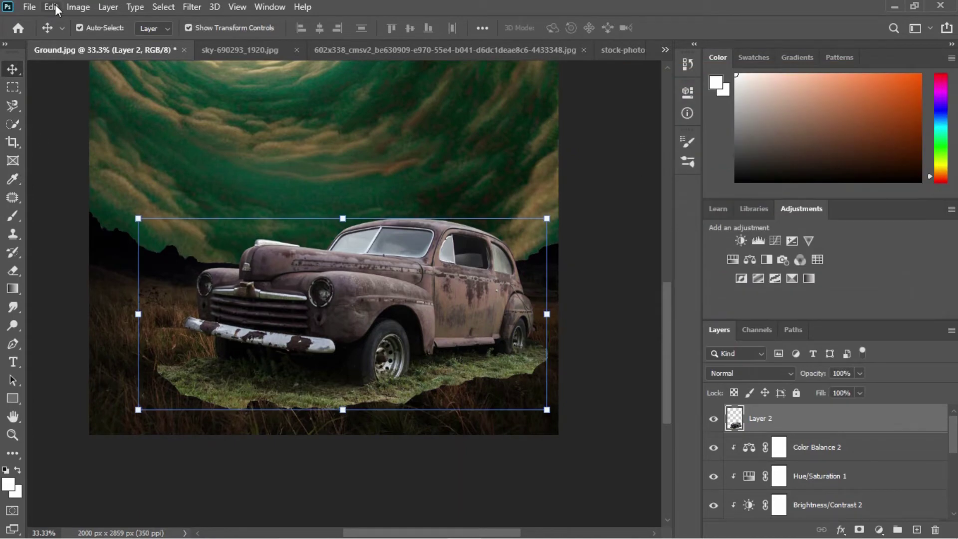
Step: Warm the car's midtones with Color Balance set to +24, 0, -17
left_click(78, 6)
left_click(268, 131)
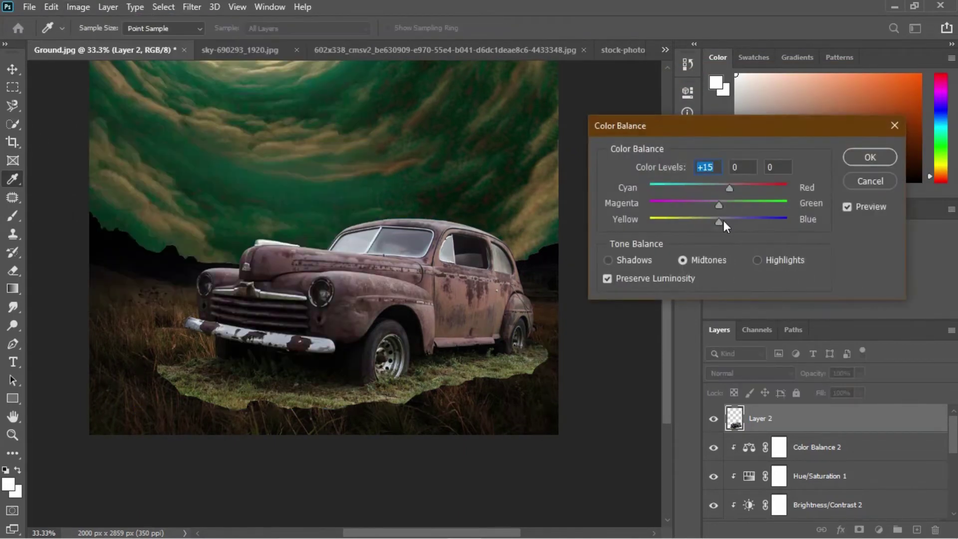
left_click_drag(723, 221, 707, 221)
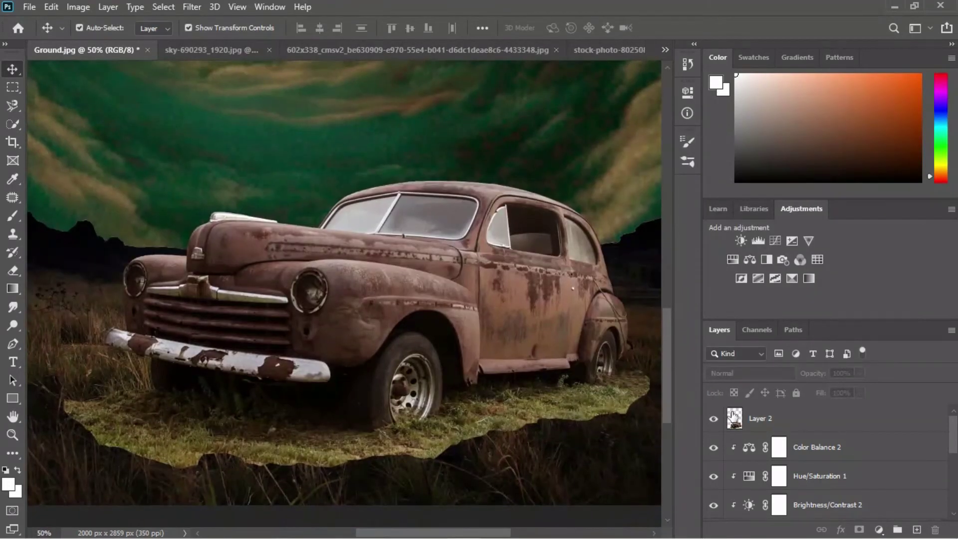
left_click(732, 415)
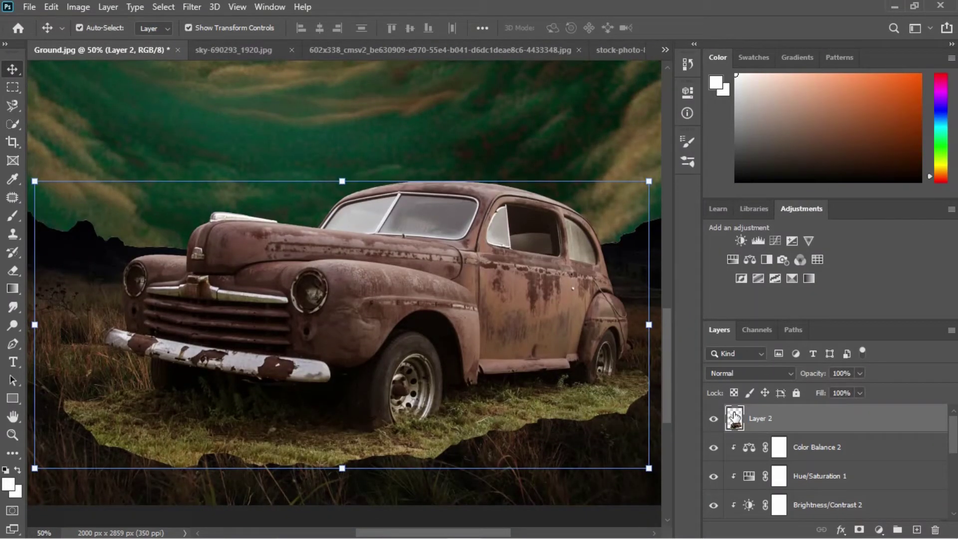
left_click(879, 528)
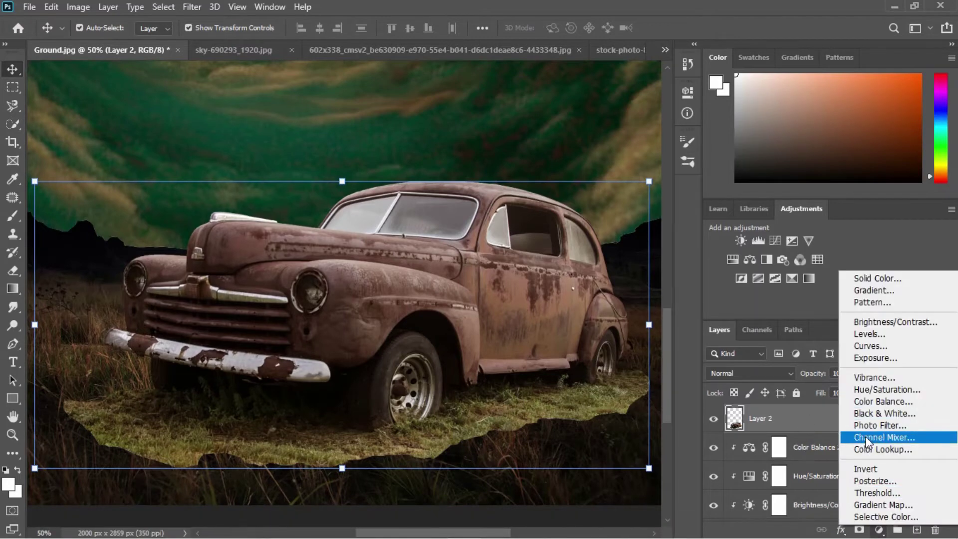
Step: Add a Channel Mixer (Red -2, Green +200, Blue -75) clipped to the car at 48% opacity
left_click(870, 434)
mouse_move(609, 202)
left_mouse_down()
mouse_move(568, 202)
mouse_move(651, 230)
left_mouse_up()
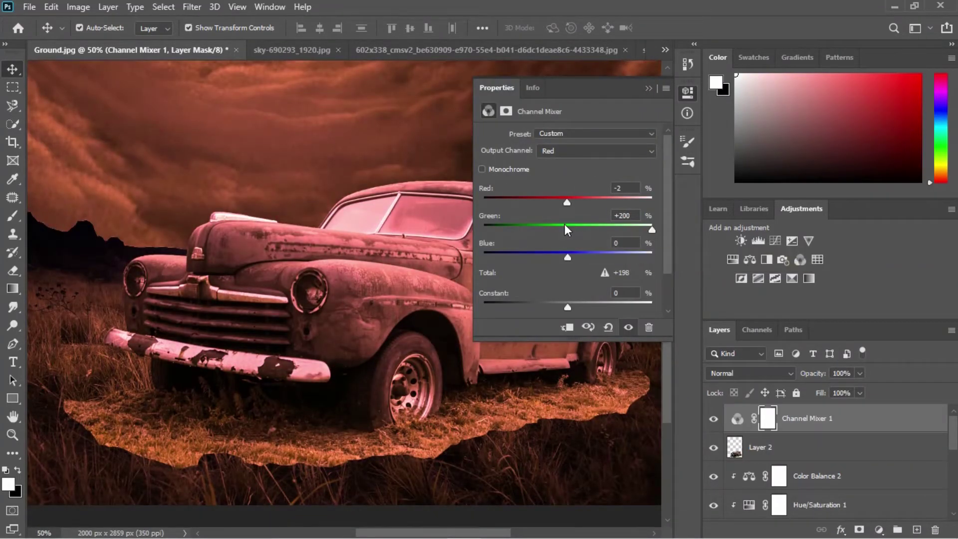
left_click_drag(566, 258, 537, 258)
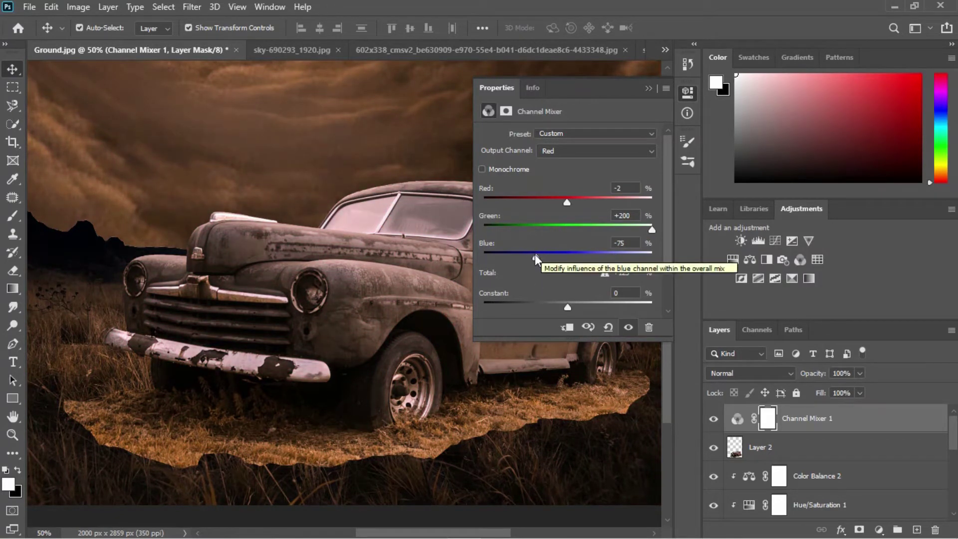
left_click(648, 88)
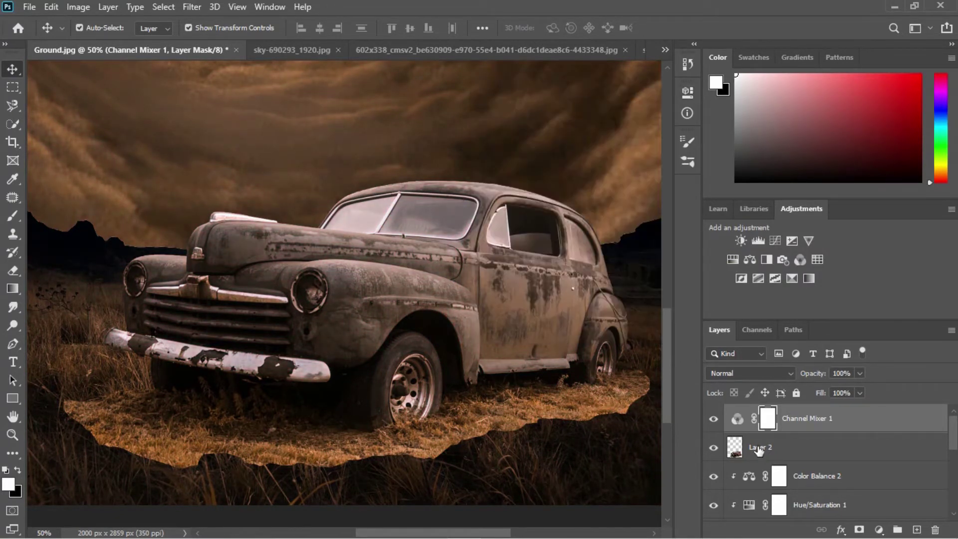
left_click(793, 436, "alt")
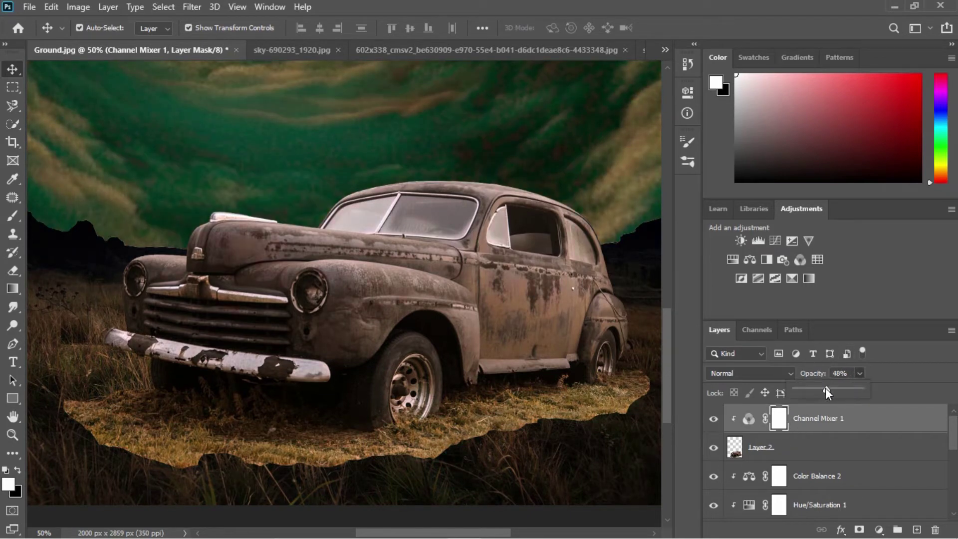
left_click(823, 449)
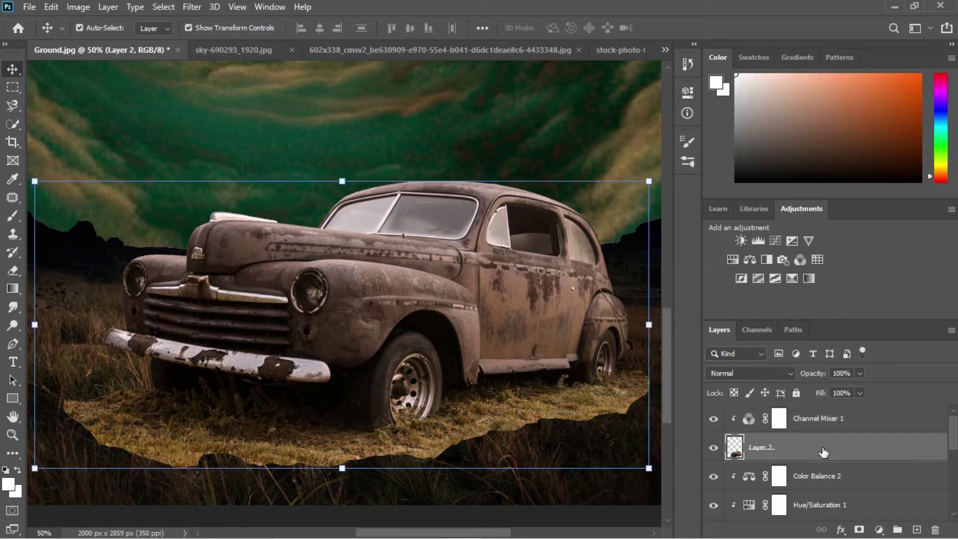
Step: Merge the car down with its Channel Mixer and darken it to Brightness -58
right_click(825, 440)
left_click(759, 422)
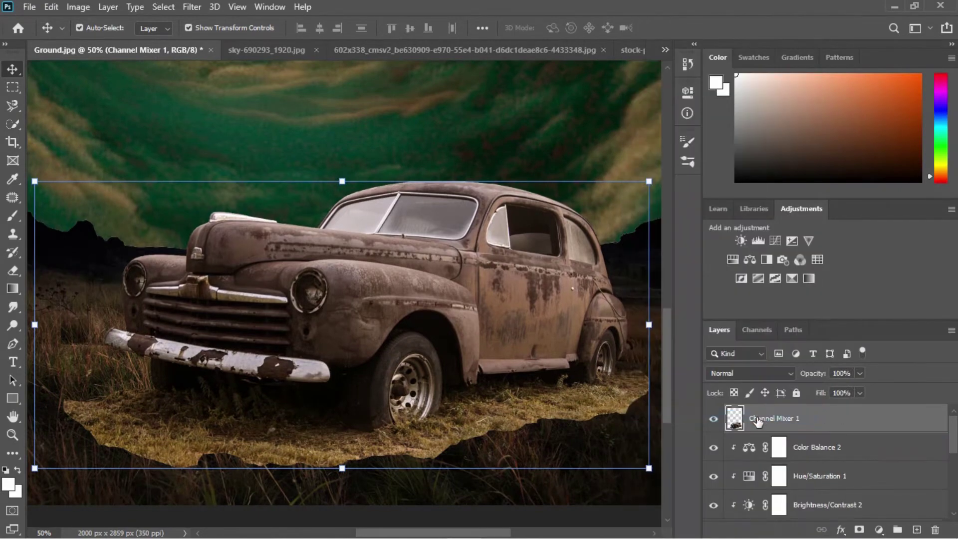
key("alt+i")
key("j")
key("c")
left_click_drag(630, 178, 608, 179)
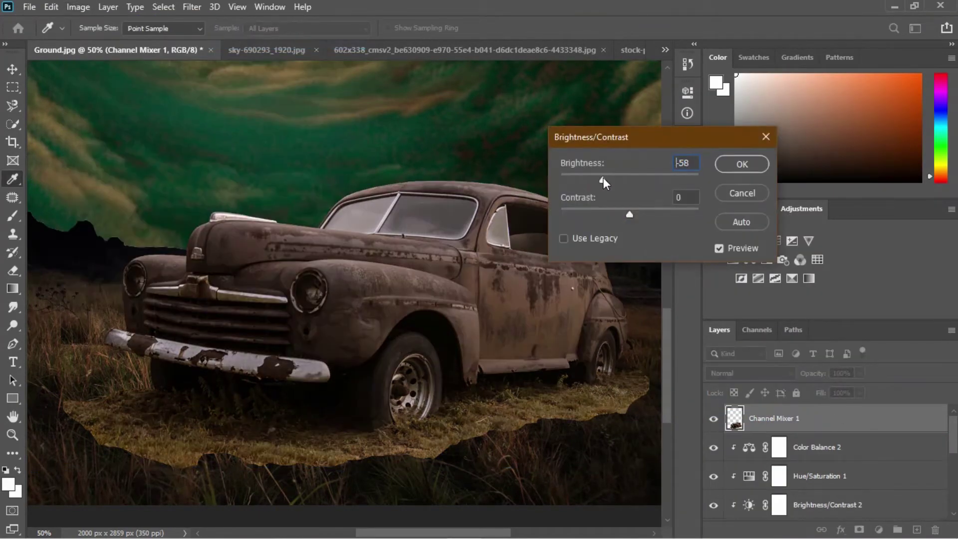
left_click(742, 164)
key("v")
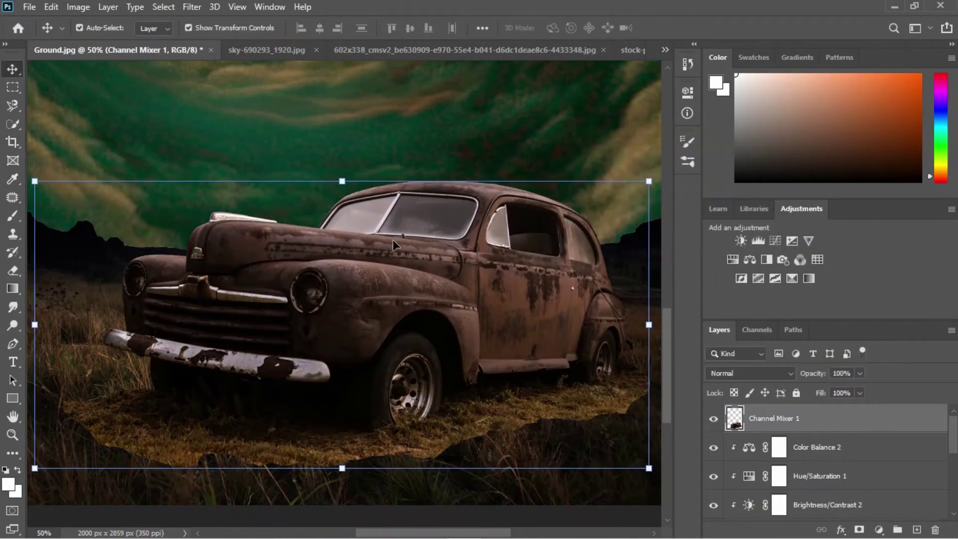
Step: Lower the merged car's saturation to -23 with Hue/Saturation
left_click(74, 8)
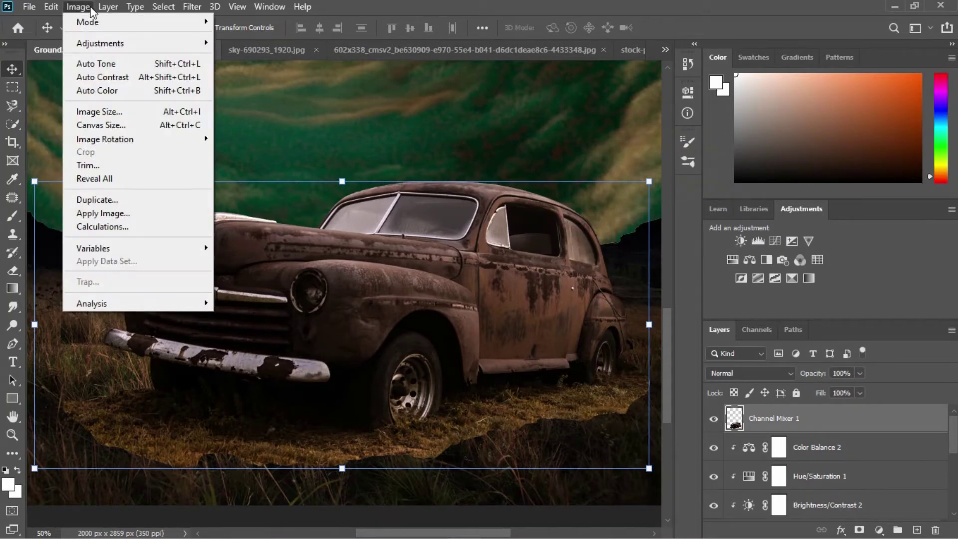
mouse_move(100, 43)
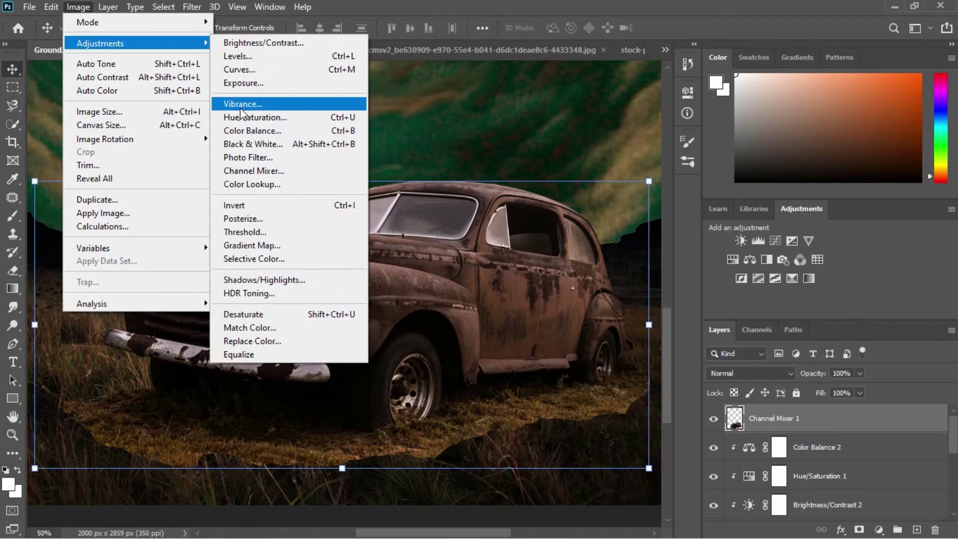
left_click(241, 113)
left_click_drag(738, 204, 723, 205)
key("Return")
key("v")
key("ctrl+minus")
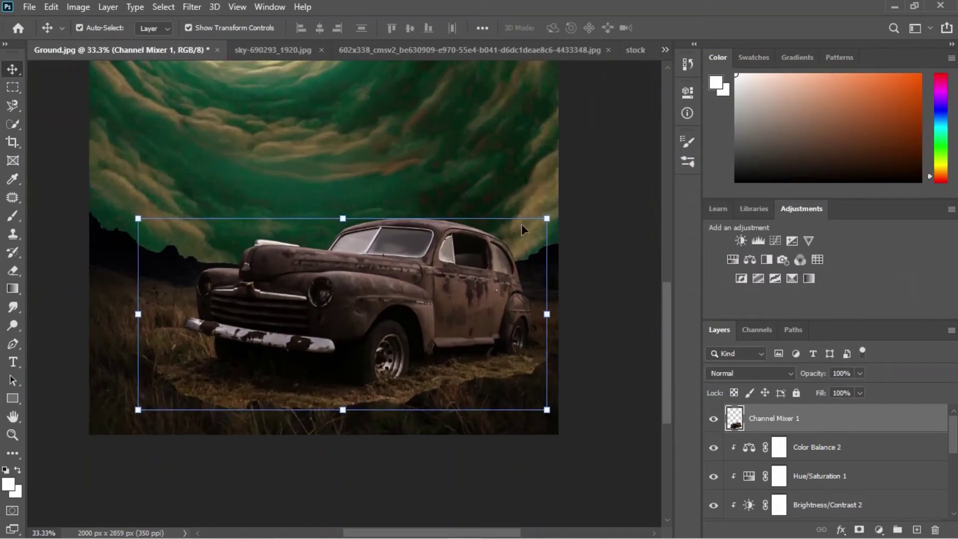
Step: Switch to a smaller eraser on the merged car layer and try, then undo, a ground-edge stroke
left_click(640, 374)
key("b")
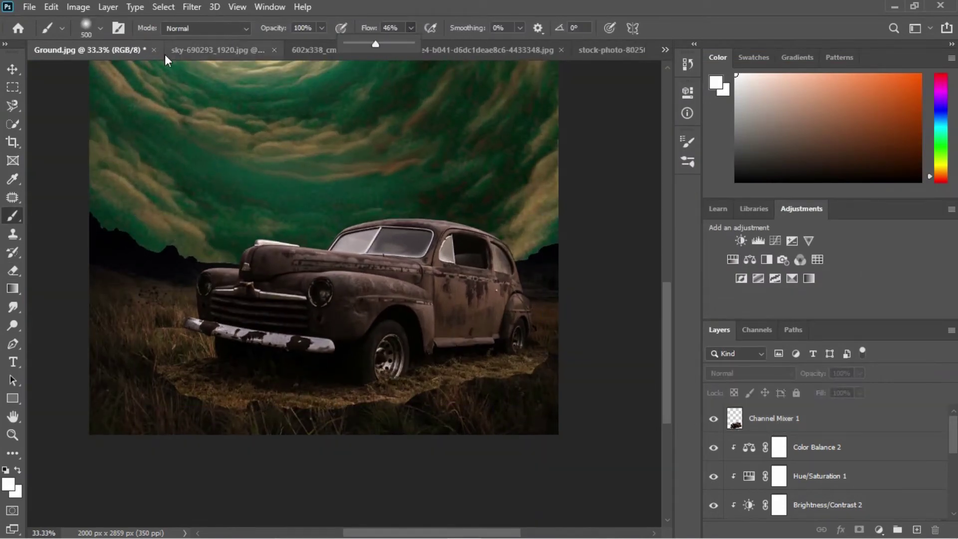
left_click(753, 421)
key("e")
left_click(16, 491)
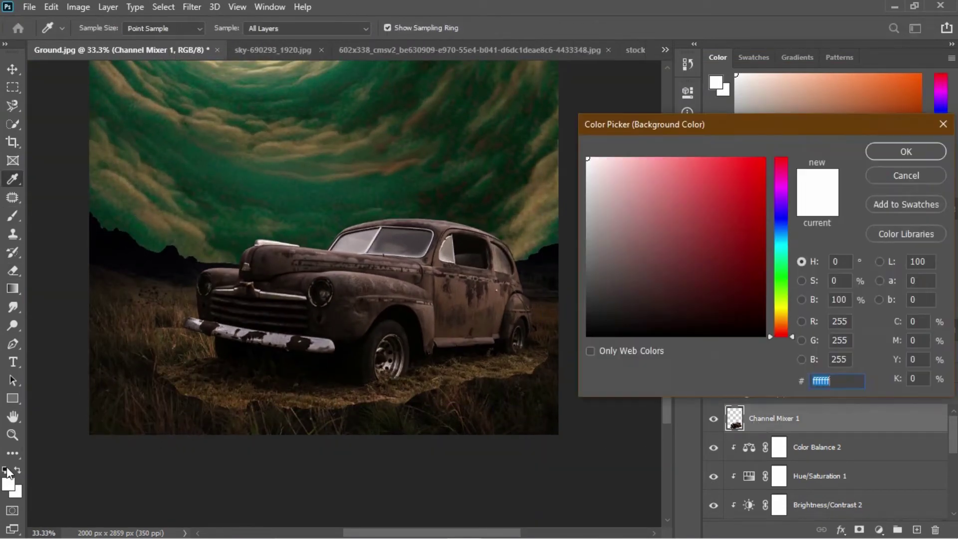
key("Escape")
key("d")
key("bracketleft")
key("bracketleft")
key("bracketleft")
mouse_move(199, 400)
left_mouse_down()
mouse_move(316, 409)
mouse_move(472, 389)
mouse_move(289, 406)
left_mouse_up()
key("ctrl+z")
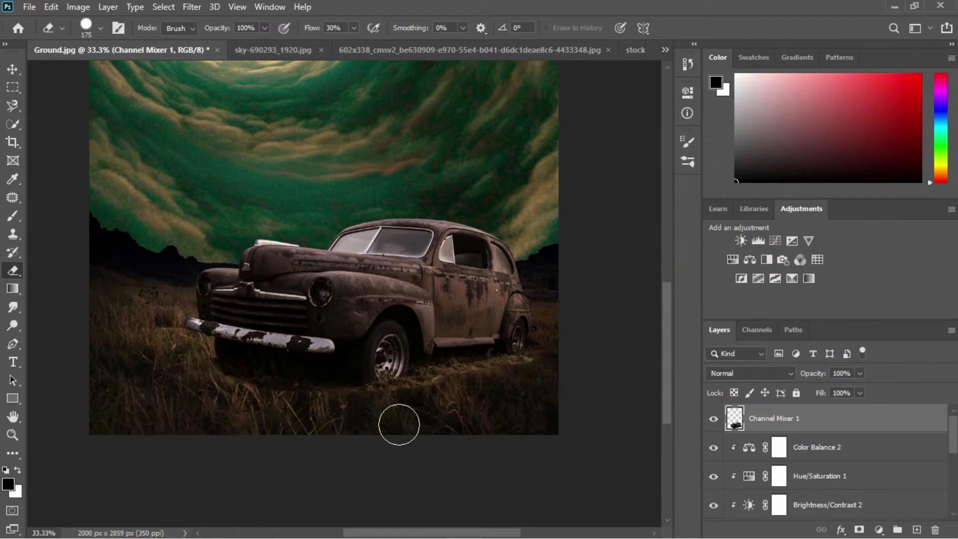
Step: Set a soft 175 px eraser, erase the dark patch right of the car, then shrink to 100 px
left_click(90, 27)
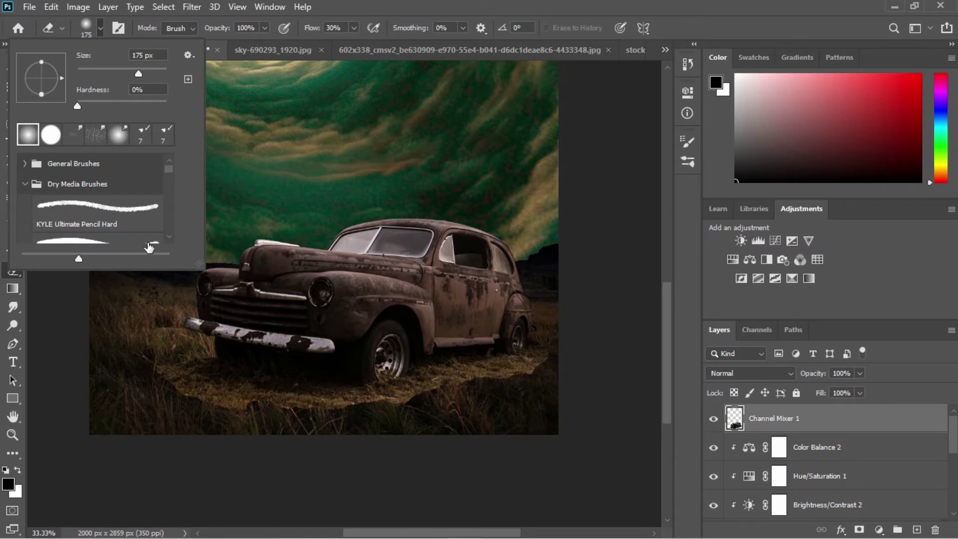
left_click(274, 417)
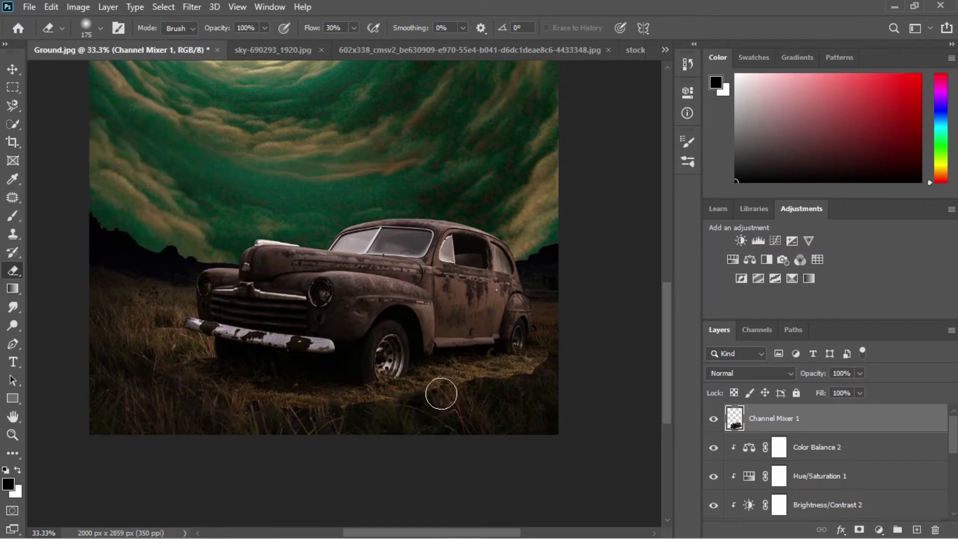
mouse_move(441, 394)
left_mouse_down()
mouse_move(558, 376)
mouse_move(474, 377)
mouse_move(436, 417)
mouse_move(391, 417)
left_mouse_up()
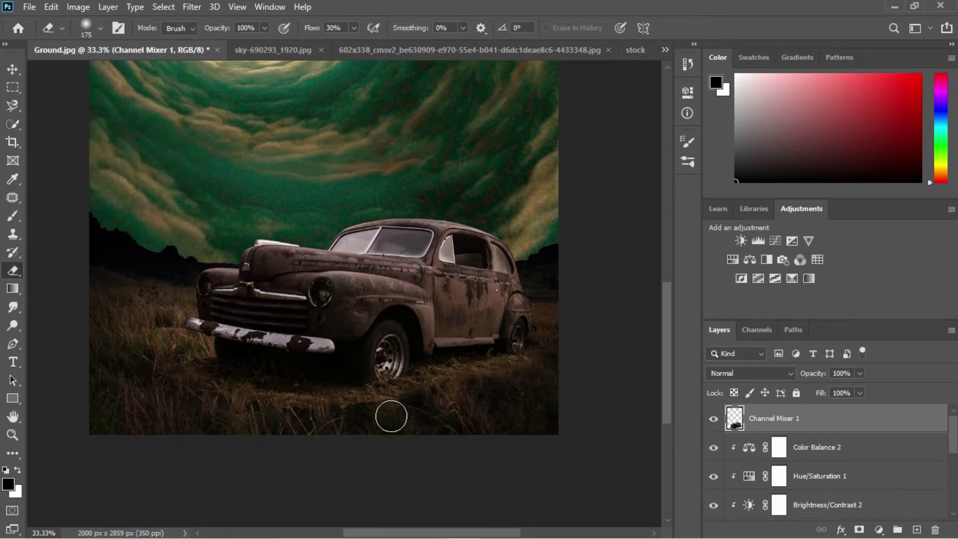
scroll(391, 416, "up", 2, "alt")
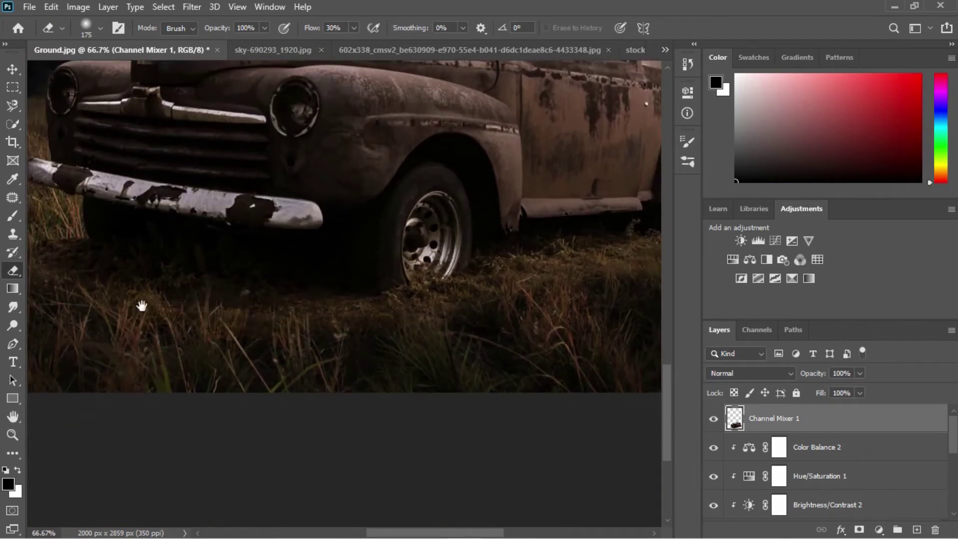
scroll(189, 288, "left", 4)
scroll(394, 314, "right", 8)
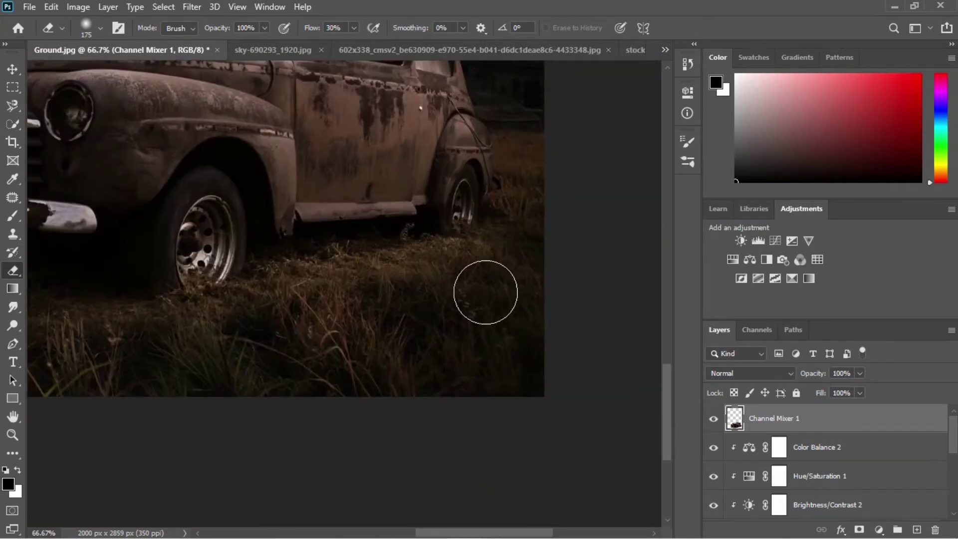
key("bracketleft")
key("bracketleft")
key("bracketleft")
scroll(210, 324, "left", 3)
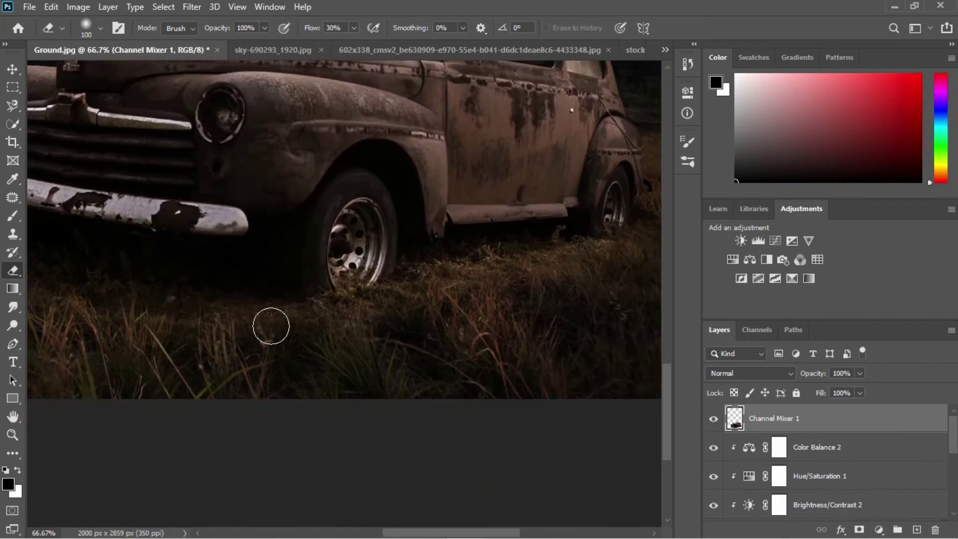
scroll(248, 310, "left", 2)
scroll(132, 269, "down", 3, "alt")
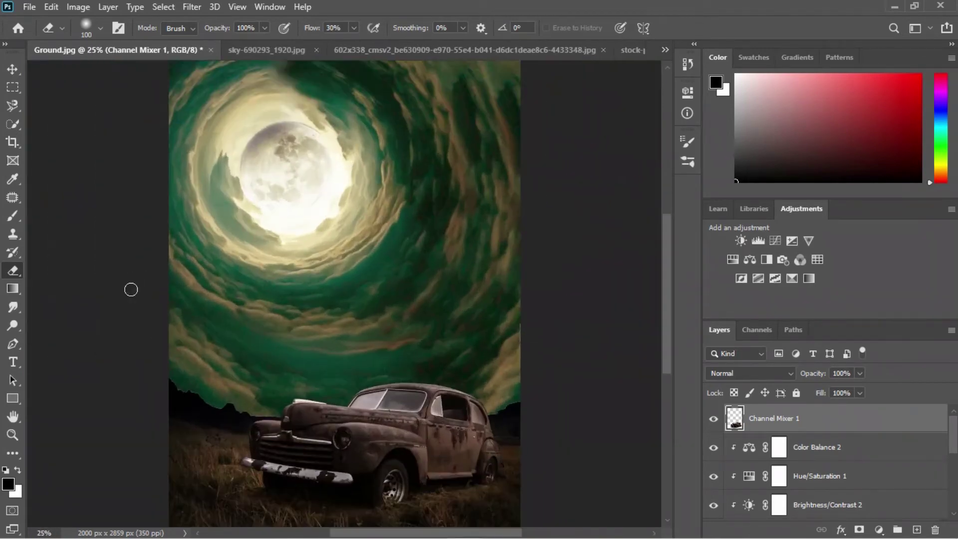
Step: Duplicate Ground, move the copy to the top, and add an inverted mask with white brush
key("ctrl+j")
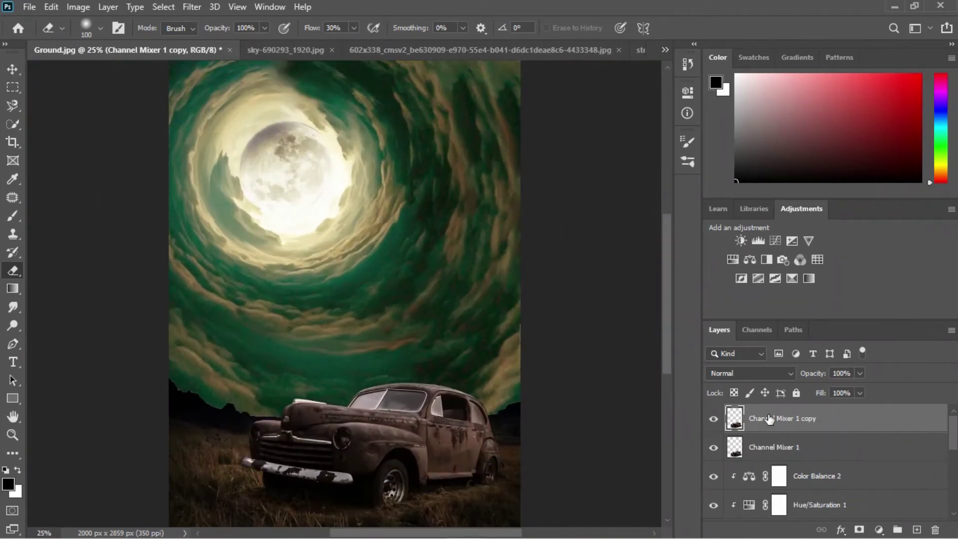
scroll(798, 449, "down", 3)
left_click(763, 504)
left_click_drag(764, 504, 789, 407)
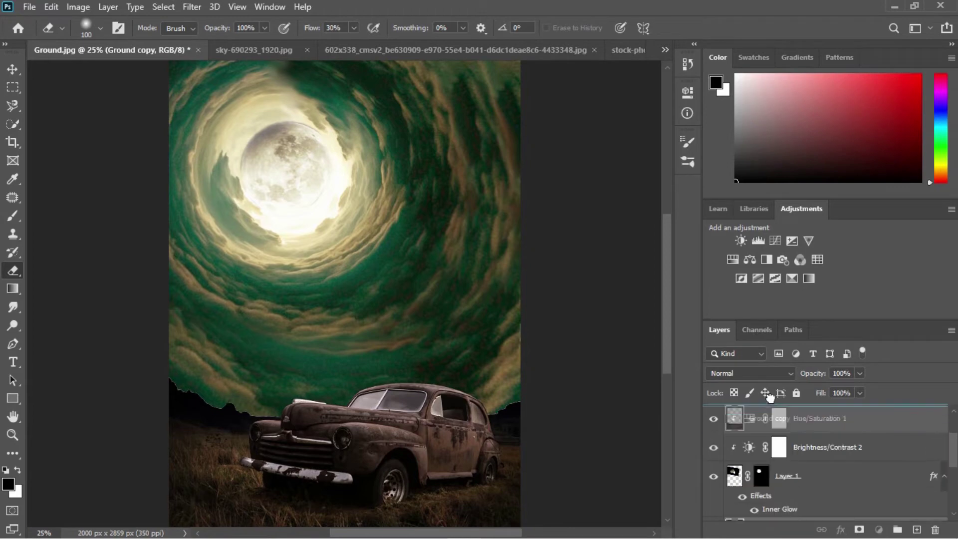
left_click(859, 529)
key("ctrl+i")
key("x")
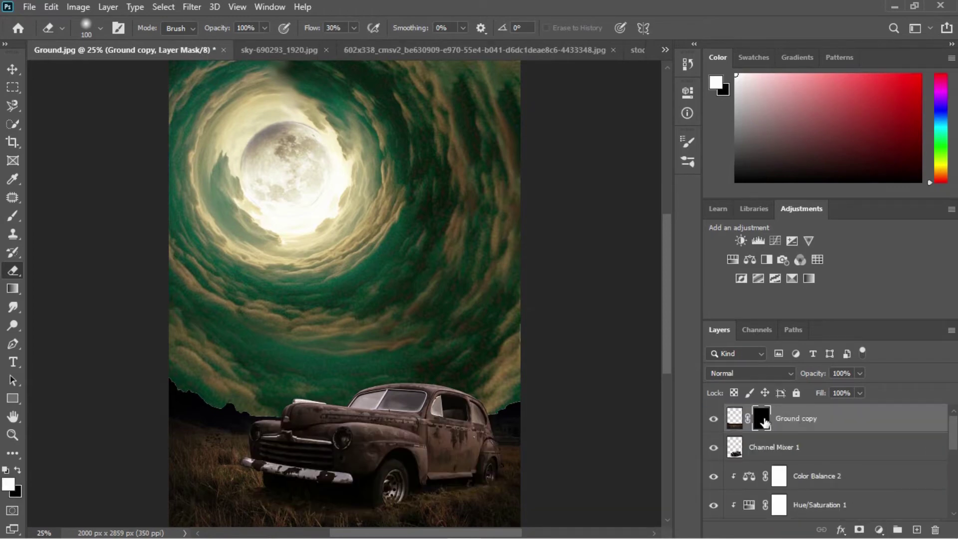
key("b")
Step: Paint grass blades back over the car's lower edge with a small brush on the mask
scroll(271, 314, "down", 2)
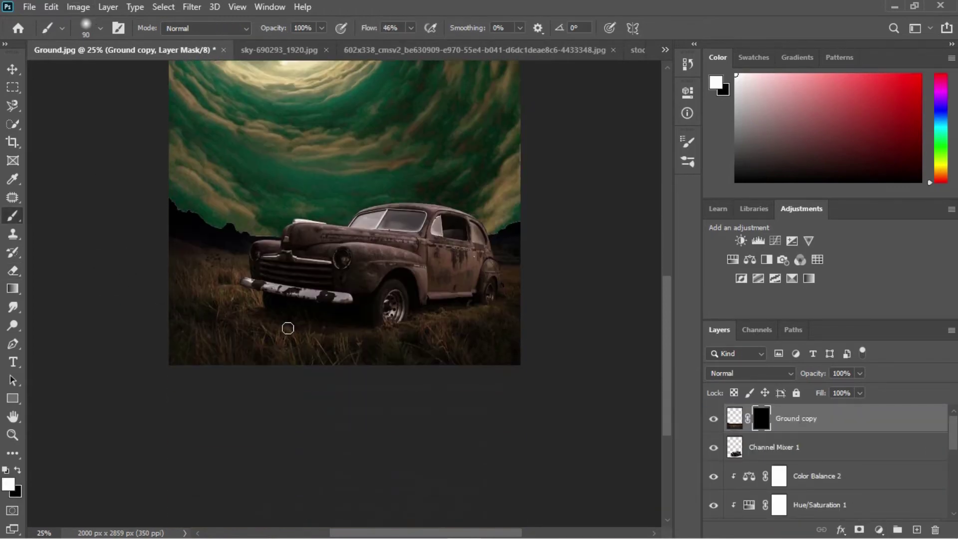
scroll(235, 341, "up", 3)
key("bracketleft")
key("bracketleft")
key("bracketleft")
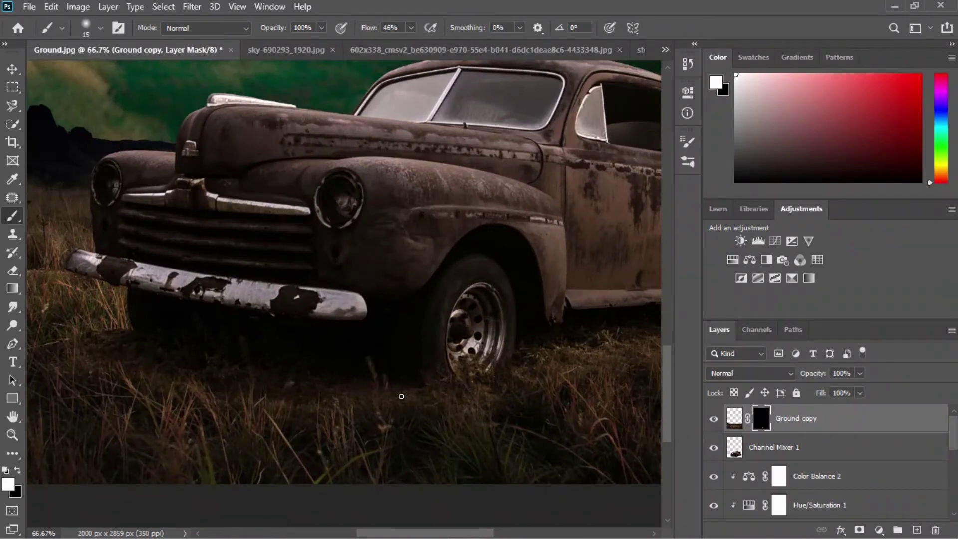
key("ctrl+z")
key("bracketleft")
key("bracketleft")
scroll(266, 366, "left", 5)
scroll(357, 217, "down", 2)
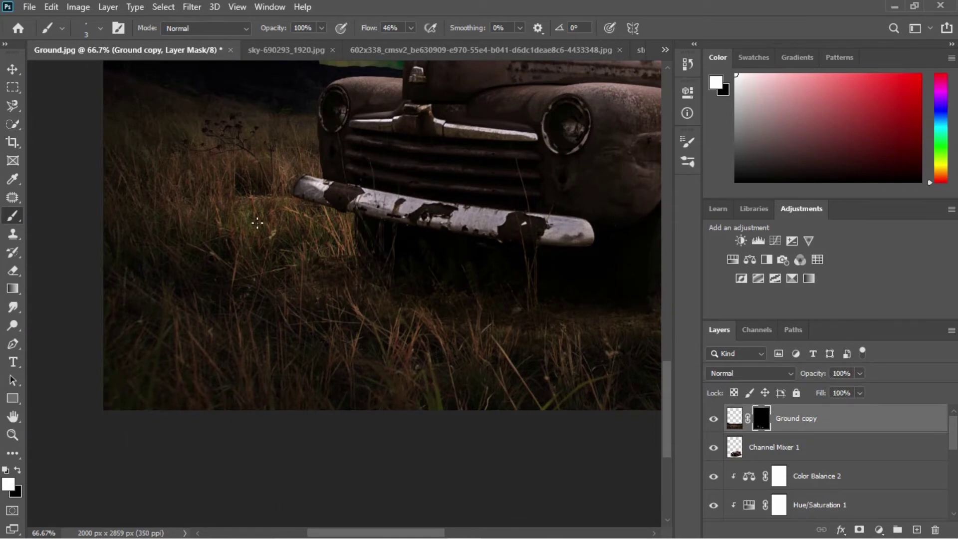
scroll(258, 223, "down", 2)
scroll(258, 223, "right", 2)
scroll(349, 250, "right", 9)
scroll(349, 249, "up", 3)
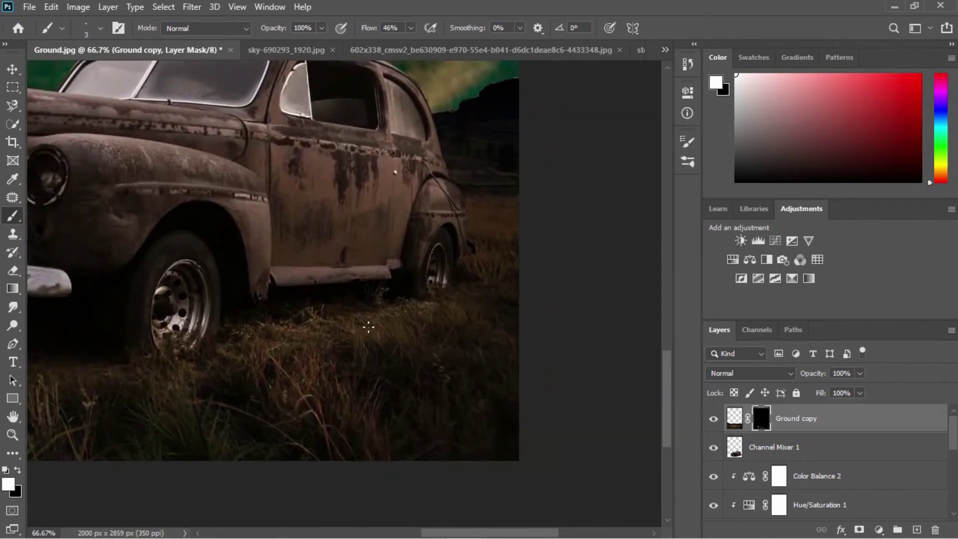
scroll(382, 257, "up", 3)
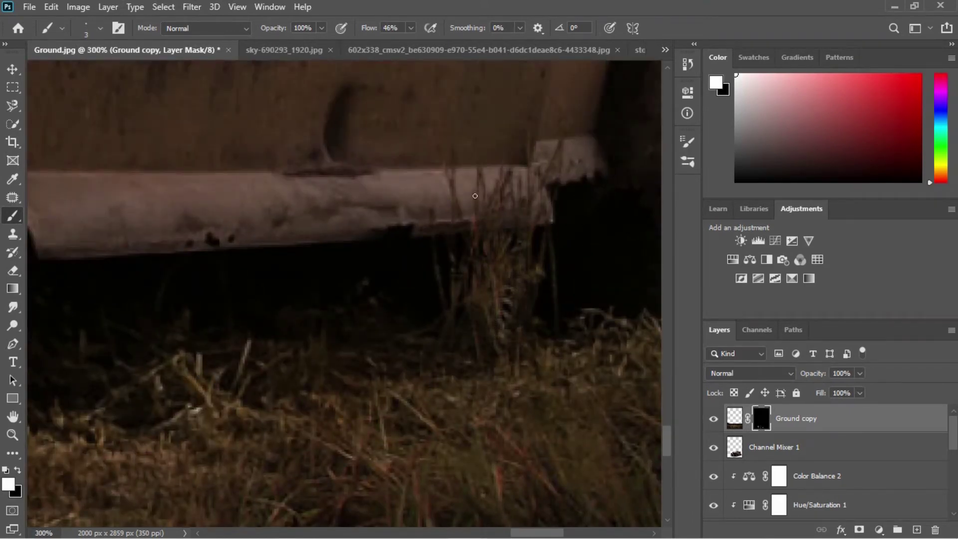
left_click_drag(532, 281, 530, 183)
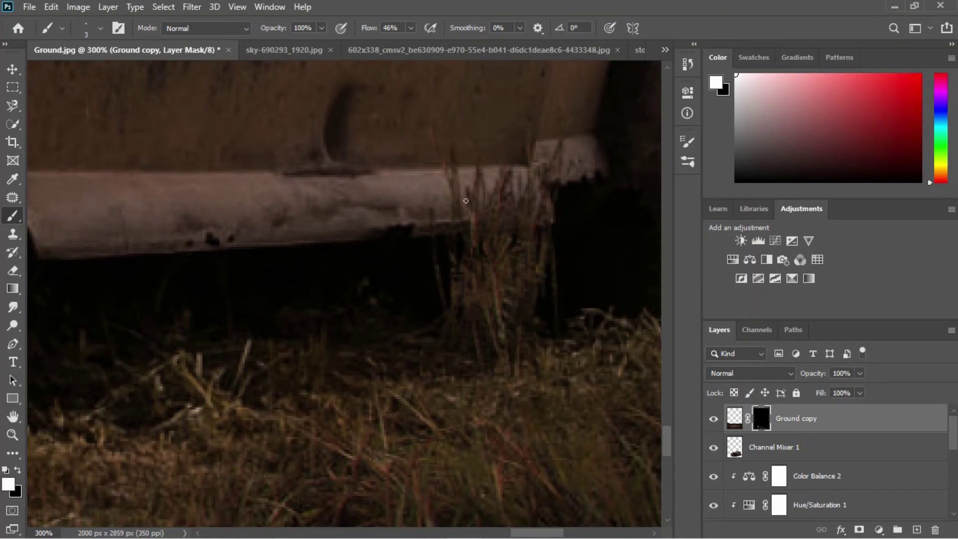
scroll(447, 333, "right", 5)
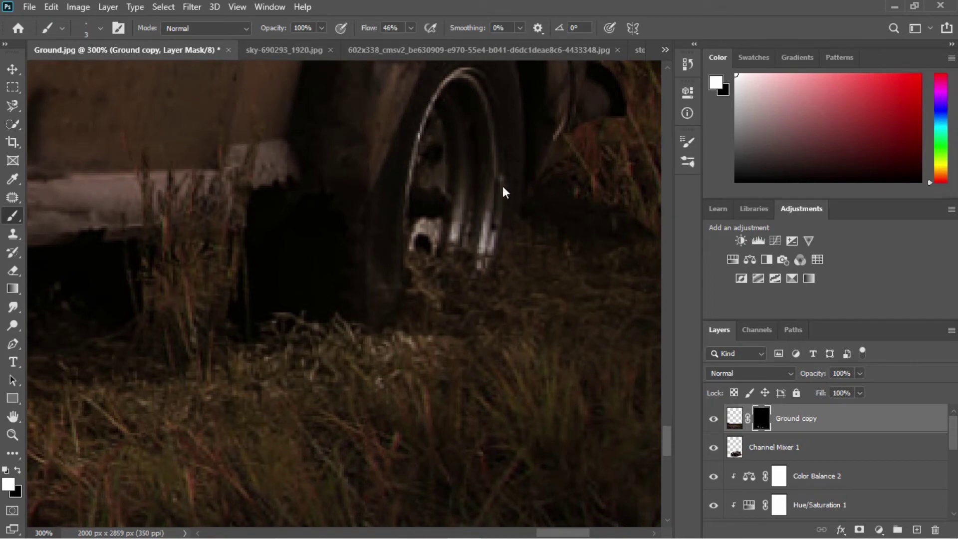
scroll(529, 232, "down", 5)
scroll(529, 232, "up", 1)
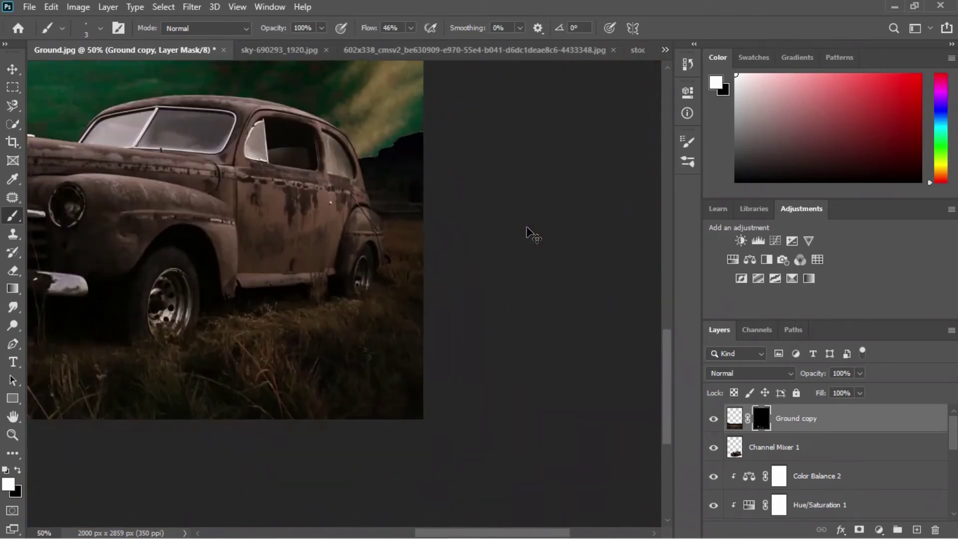
scroll(530, 234, "down", 3)
scroll(530, 230, "up", 1)
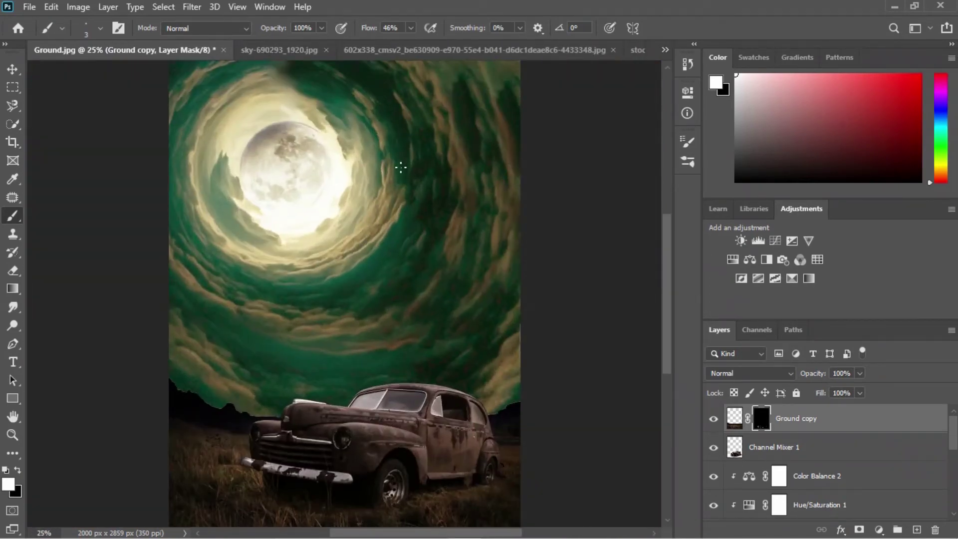
Step: Open stock-photo-124115249.jpg with the hooded person
left_click(30, 6)
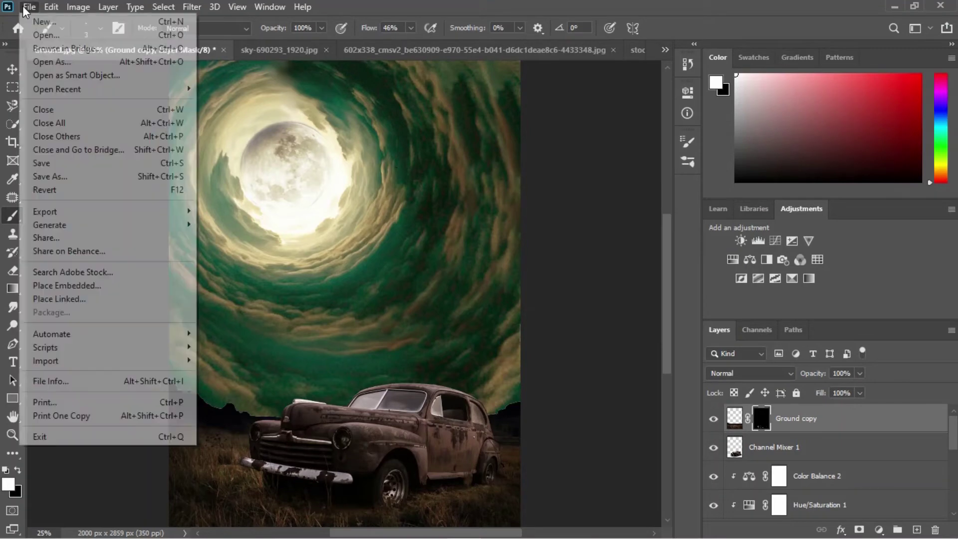
left_click(50, 32)
double_click(486, 400)
left_click(51, 6)
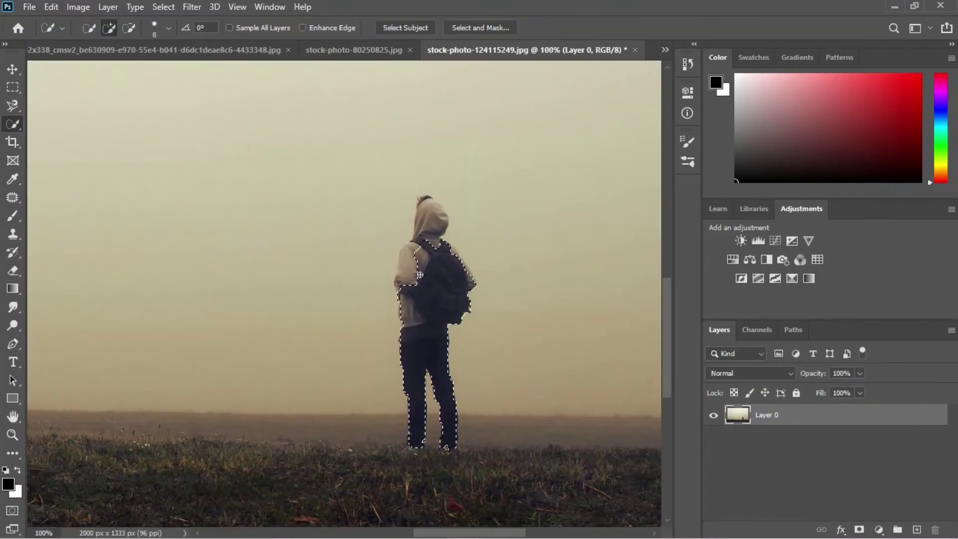
Step: Quick-select the hooded person and add a layer mask hiding the background
left_click_drag(420, 274, 425, 214)
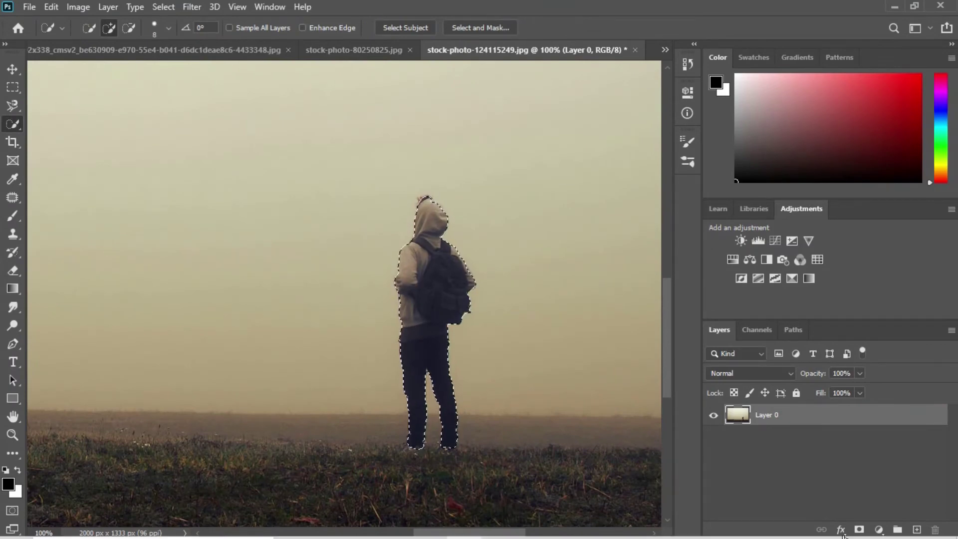
left_click(858, 529)
key("ctrl+plus")
key("ctrl+plus")
mouse_move(620, 293)
left_mouse_down()
mouse_move(516, 259)
mouse_move(496, 115)
left_mouse_up()
Step: Paint the feet, shoes and leg edges back into the mask with a higher-flow brush
key("b")
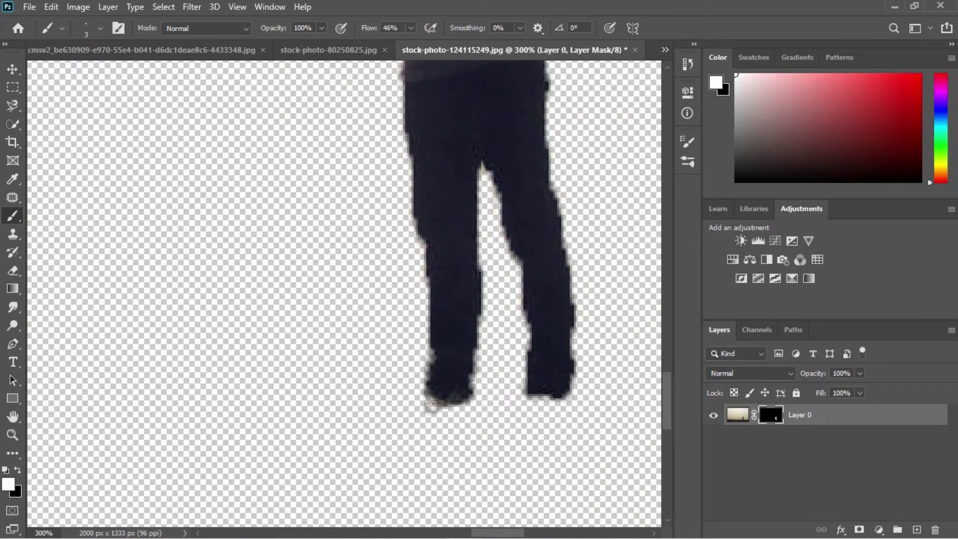
key("ctrl+plus")
left_click_drag(385, 278, 250, 133)
key("bracketright")
key("bracketright")
key("bracketright")
mouse_move(315, 299)
left_mouse_down()
mouse_move(331, 278)
mouse_move(324, 246)
mouse_move(319, 299)
mouse_move(357, 311)
left_mouse_up()
mouse_move(466, 276)
left_mouse_down()
mouse_move(468, 299)
mouse_move(499, 299)
mouse_move(492, 273)
mouse_move(510, 225)
mouse_move(451, 207)
left_mouse_up()
scroll(446, 175, "up", 2)
key("shift+7")
key("shift+9")
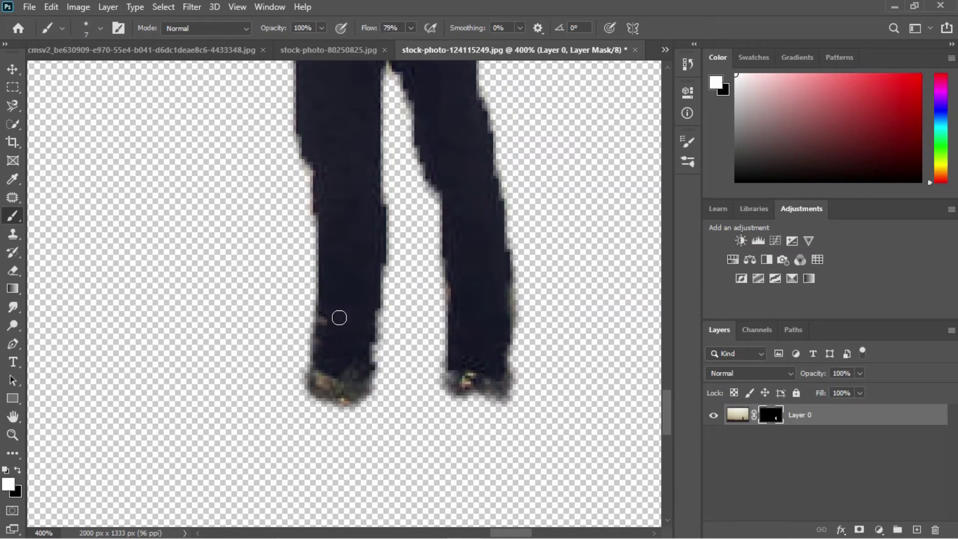
left_click_drag(313, 143, 368, 276)
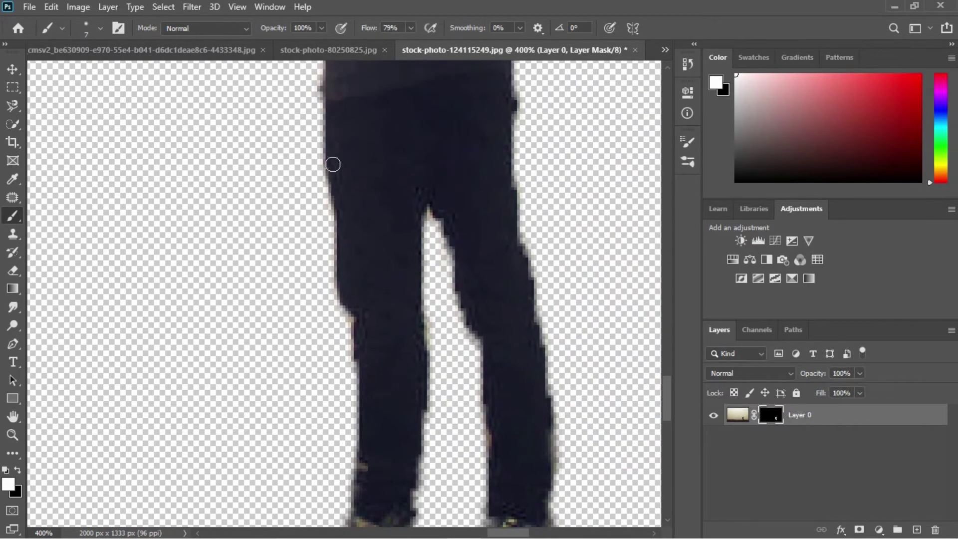
mouse_move(505, 203)
left_mouse_down()
mouse_move(532, 342)
mouse_move(510, 417)
left_mouse_up()
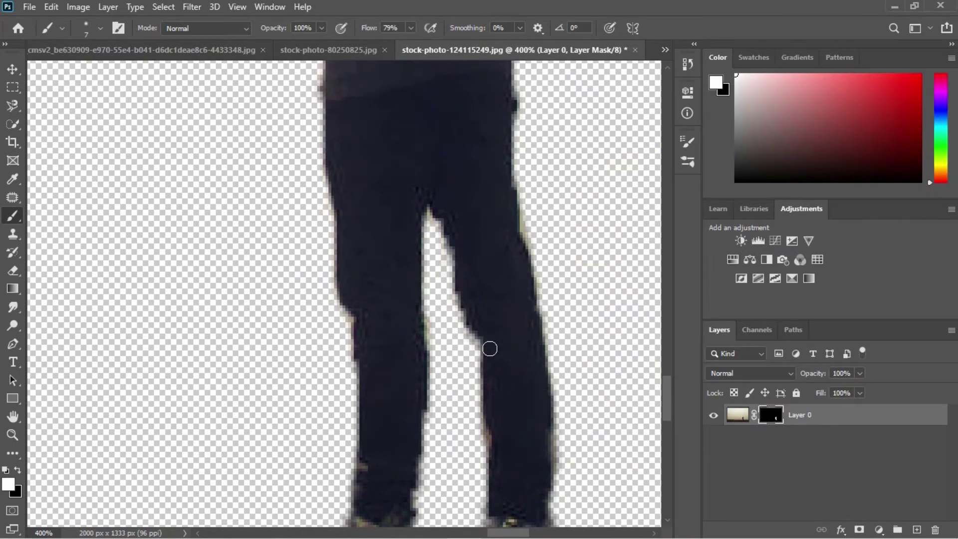
left_click_drag(365, 318, 346, 188)
mouse_move(373, 365)
left_mouse_down()
mouse_move(345, 410)
mouse_move(387, 403)
left_mouse_up()
left_click_drag(492, 475, 451, 338)
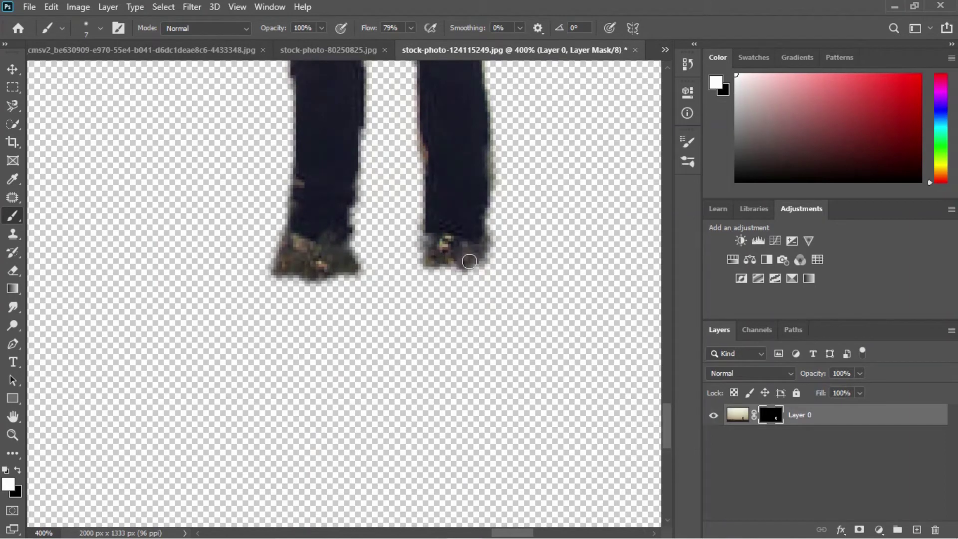
Step: Restore the pants edges, arm and backpack outline in the person's mask
scroll(466, 258, "up", 3)
scroll(497, 313, "up", 5)
scroll(475, 259, "up", 5)
left_click_drag(407, 256, 359, 167)
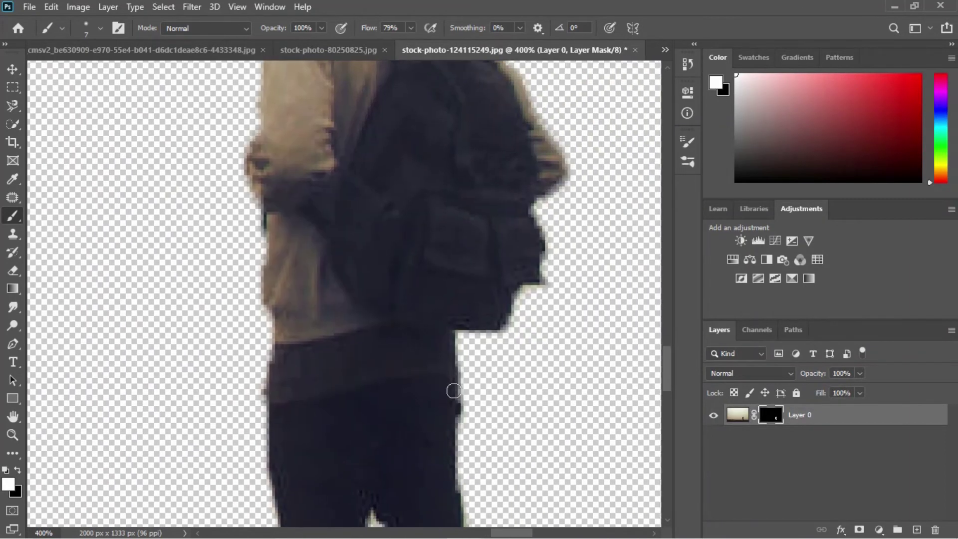
mouse_move(451, 391)
left_mouse_down()
mouse_move(455, 327)
mouse_move(449, 373)
mouse_move(449, 340)
left_mouse_up()
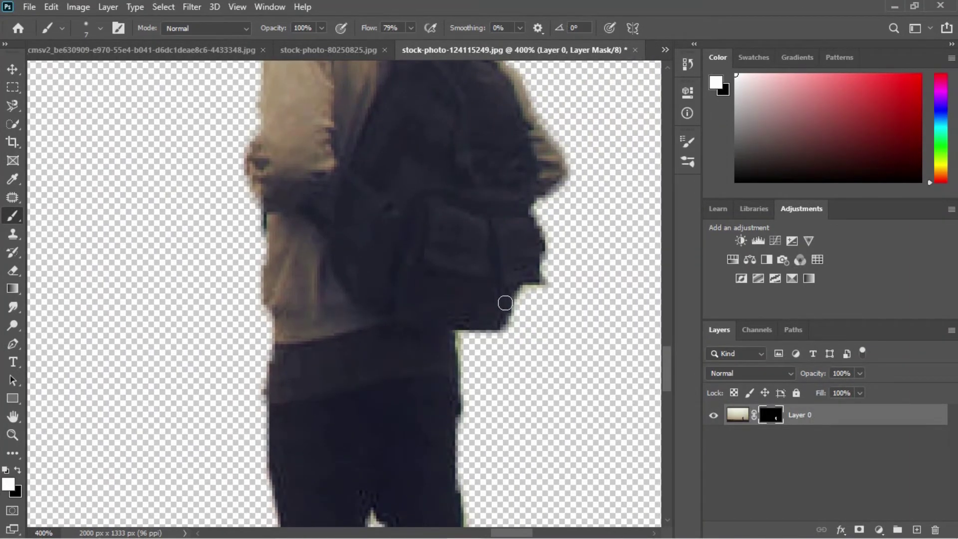
mouse_move(505, 303)
left_mouse_down()
mouse_move(497, 321)
mouse_move(533, 248)
mouse_move(509, 292)
mouse_move(525, 297)
left_mouse_up()
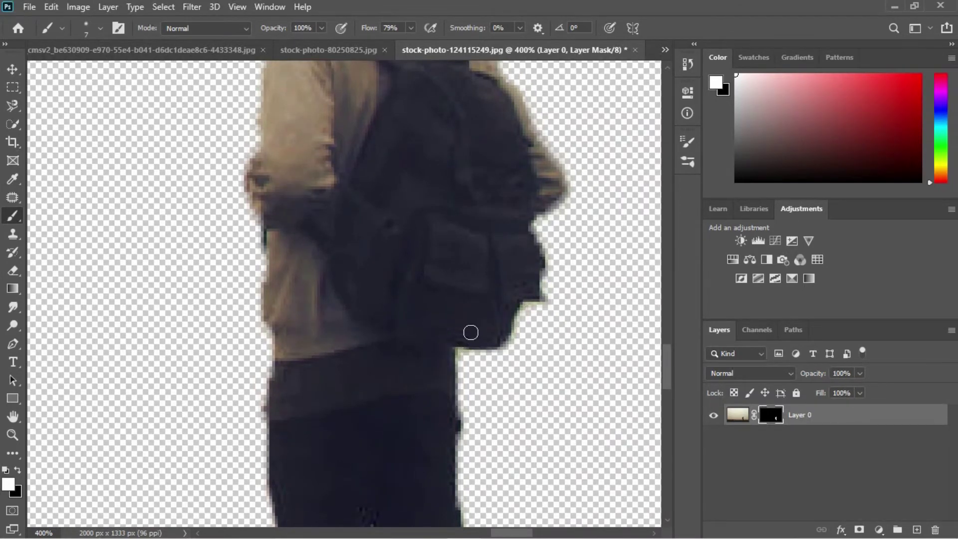
scroll(471, 332, "up", 5)
mouse_move(392, 159)
left_mouse_down()
mouse_move(366, 164)
mouse_move(352, 192)
mouse_move(389, 172)
mouse_move(352, 220)
mouse_move(351, 240)
left_mouse_up()
scroll(352, 239, "up", 3)
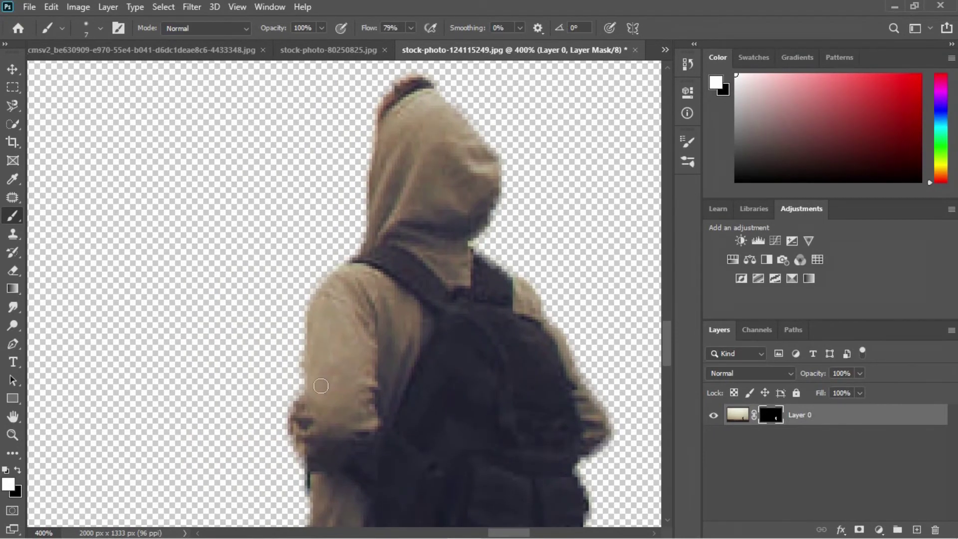
scroll(317, 387, "down", 3)
scroll(316, 388, "right", 2)
left_click_drag(481, 236, 503, 308)
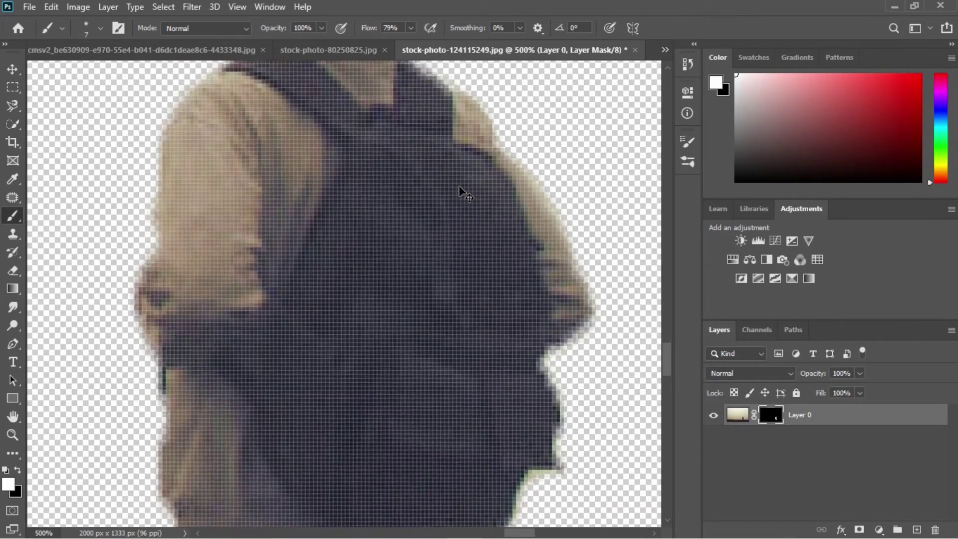
scroll(464, 215, "up", 2)
Step: Move the cut-out hooded person layer into the Ground.jpg composite
left_click(737, 415)
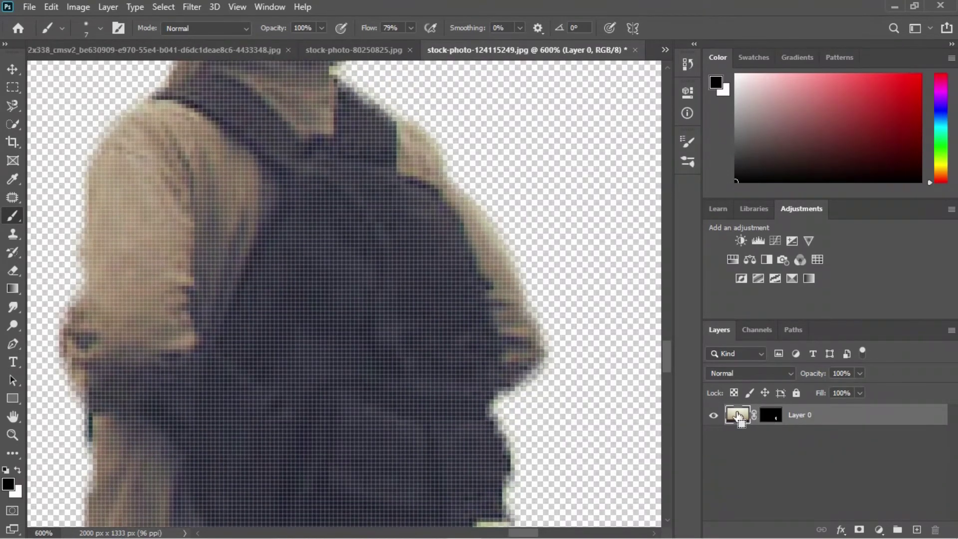
key("v")
left_click_drag(231, 62, 306, 225)
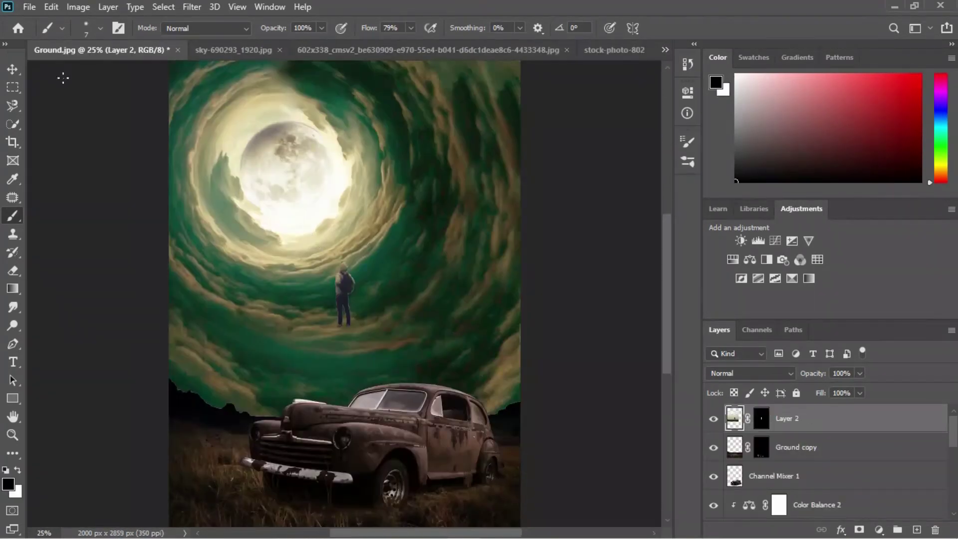
Step: Scale the person up and stand them on the rusty car's hood
left_click_drag(433, 358, 635, 474)
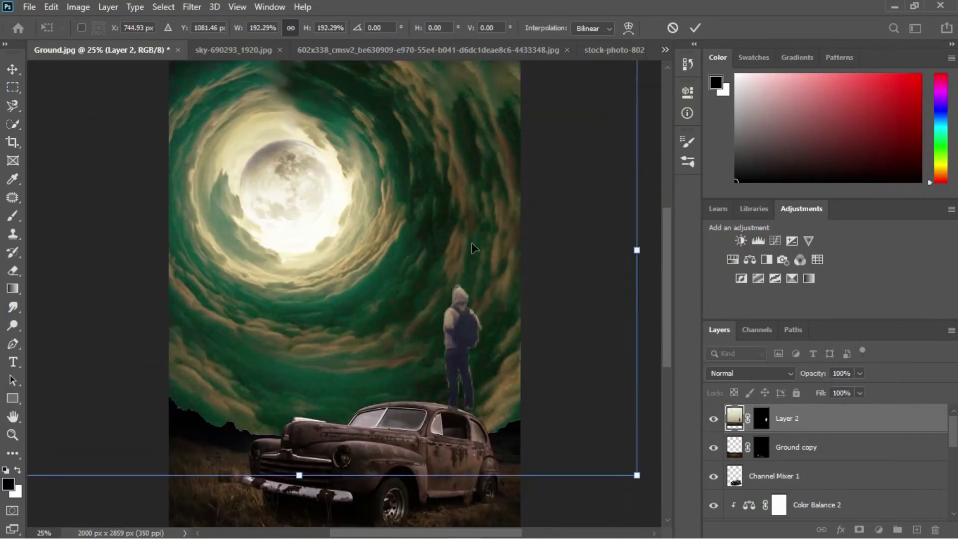
left_click_drag(520, 414, 577, 397)
left_click_drag(419, 260, 407, 199)
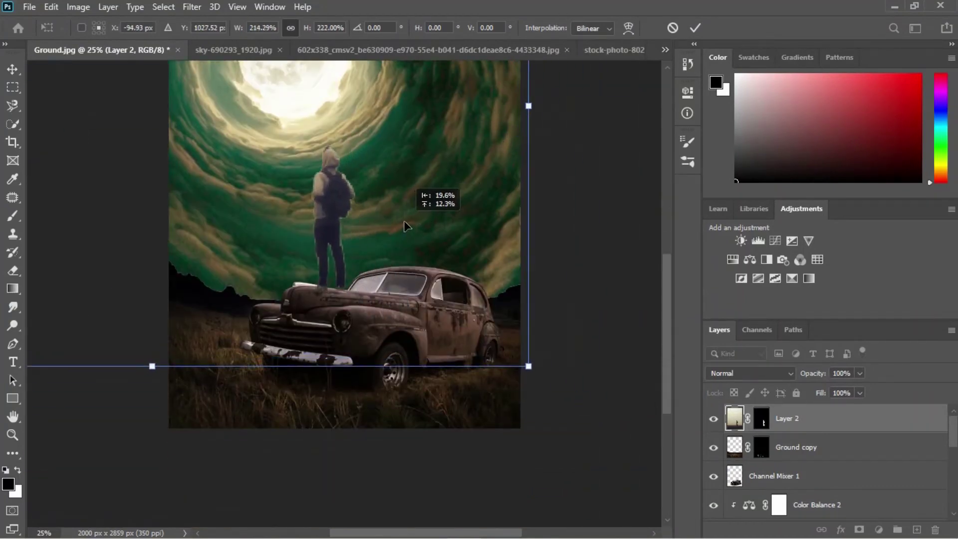
left_click_drag(535, 369, 433, 283)
scroll(432, 282, "up", 2)
scroll(343, 249, "up", 1)
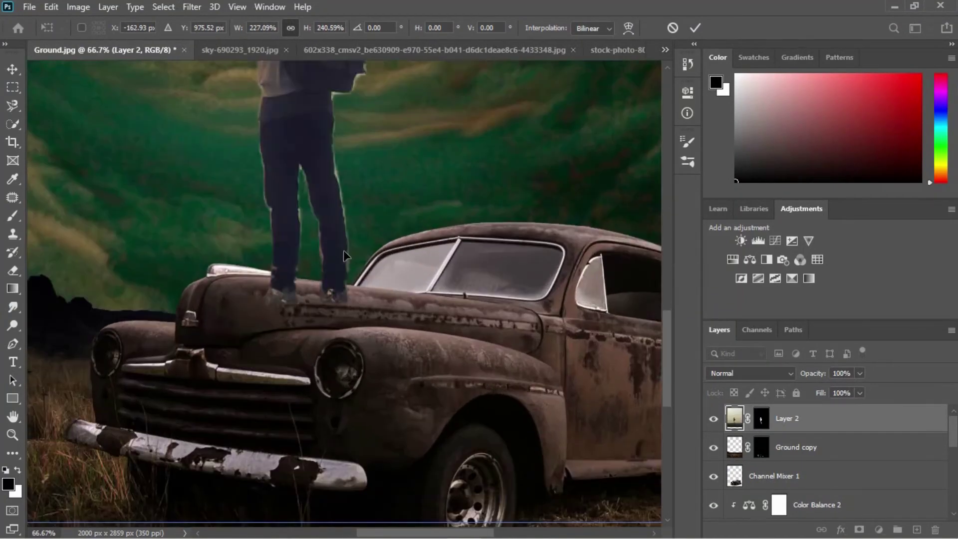
scroll(344, 242, "down", 2)
scroll(329, 280, "up", 1)
Step: Commit the person's placement and set a smaller, full-flow Eraser on Layer 2's mask
left_click(695, 28)
key("e")
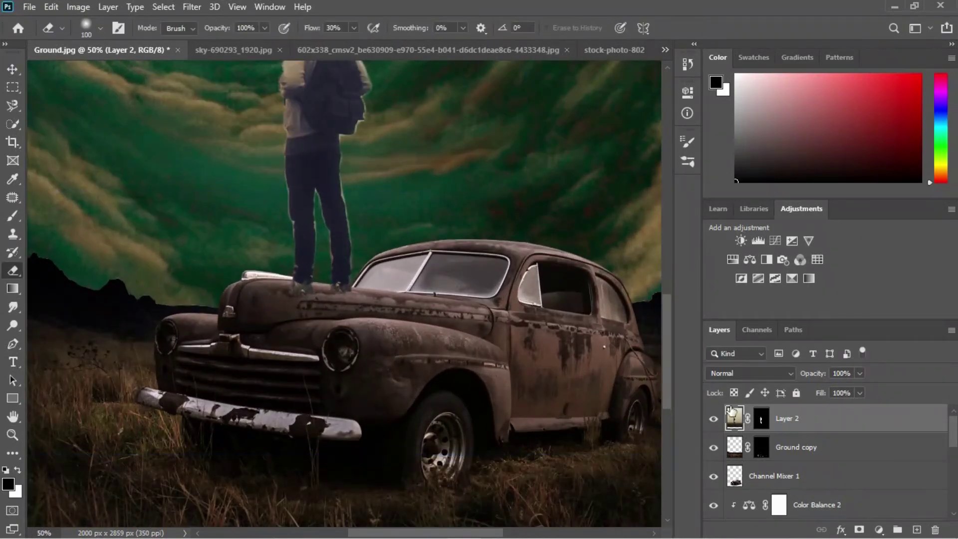
left_click(761, 418)
key("x")
scroll(313, 305, "up", 1)
scroll(313, 305, "up", 2)
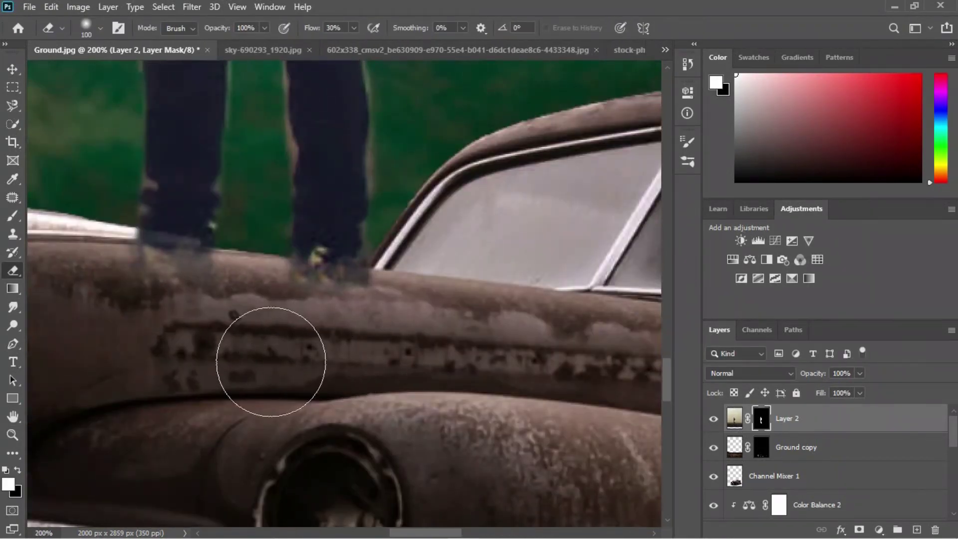
scroll(70, 113, "up", 5)
key("bracketleft")
key("bracketleft")
key("bracketleft")
key("bracketleft")
key("bracketleft")
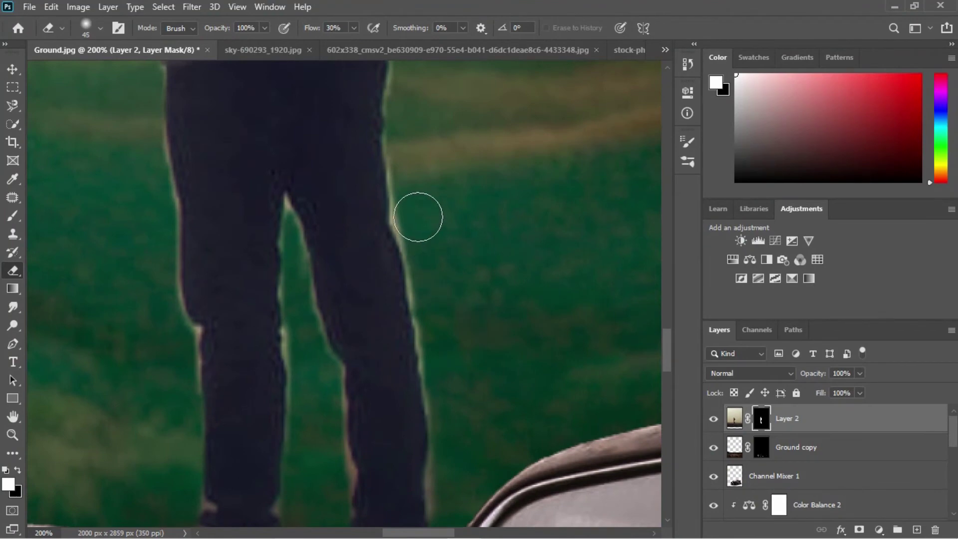
key("shift+0")
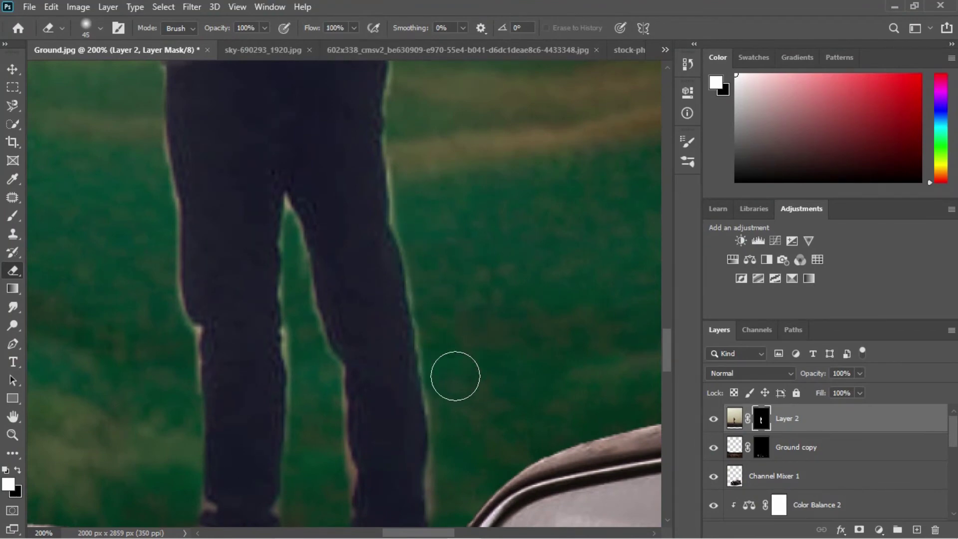
Step: Shrink the eraser to a fine tip and clean the mask along the hood and shoulder
key("bracketleft")
key("bracketleft")
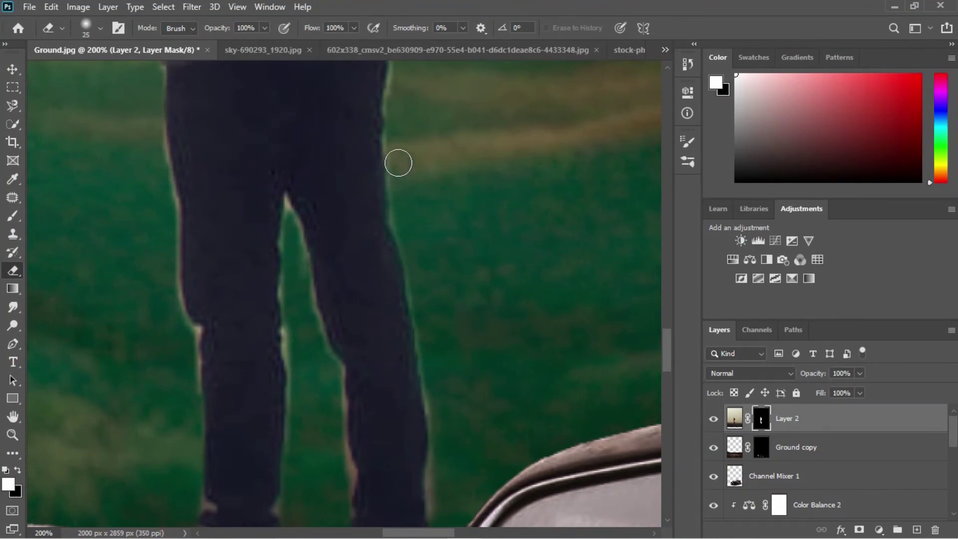
scroll(398, 160, "up", 3)
key("bracketleft")
key("bracketleft")
key("bracketleft")
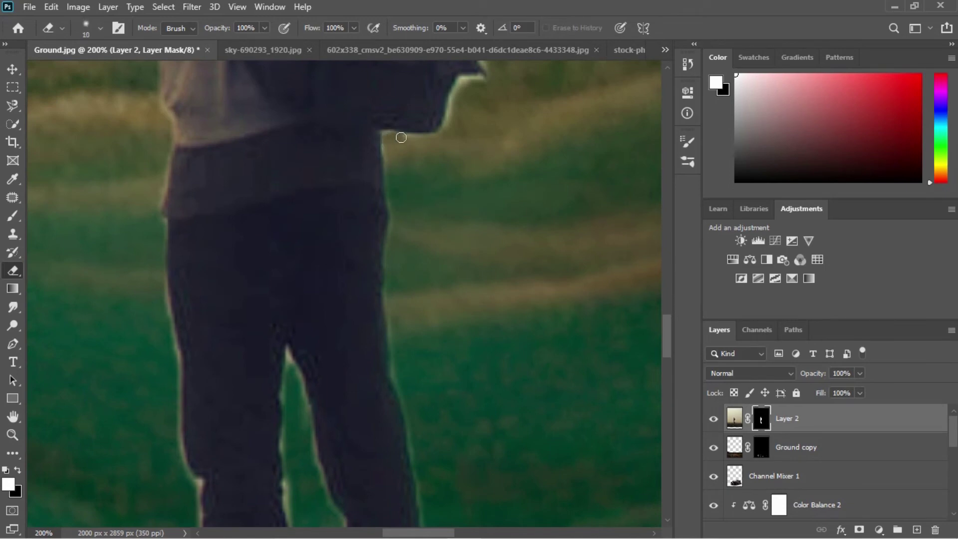
scroll(451, 88, "up", 3)
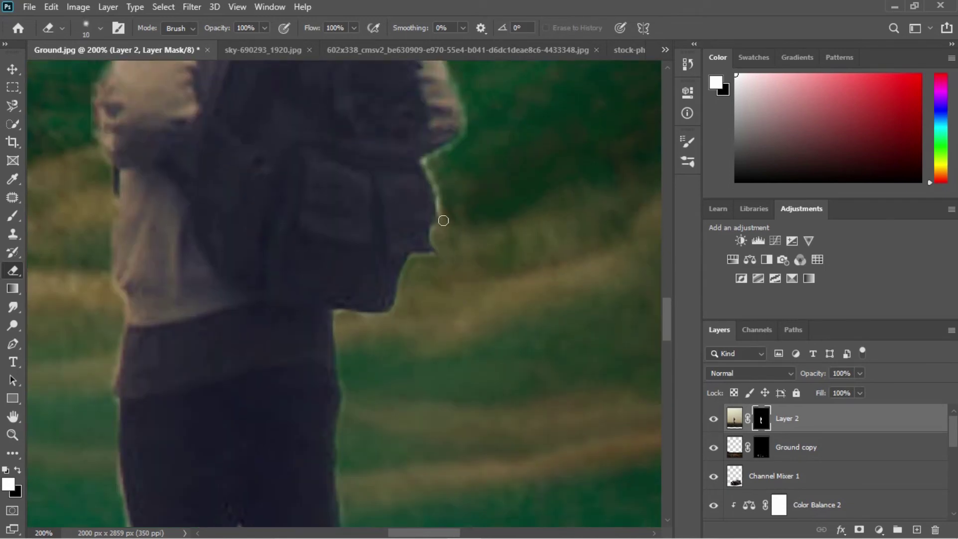
scroll(442, 209, "up", 3)
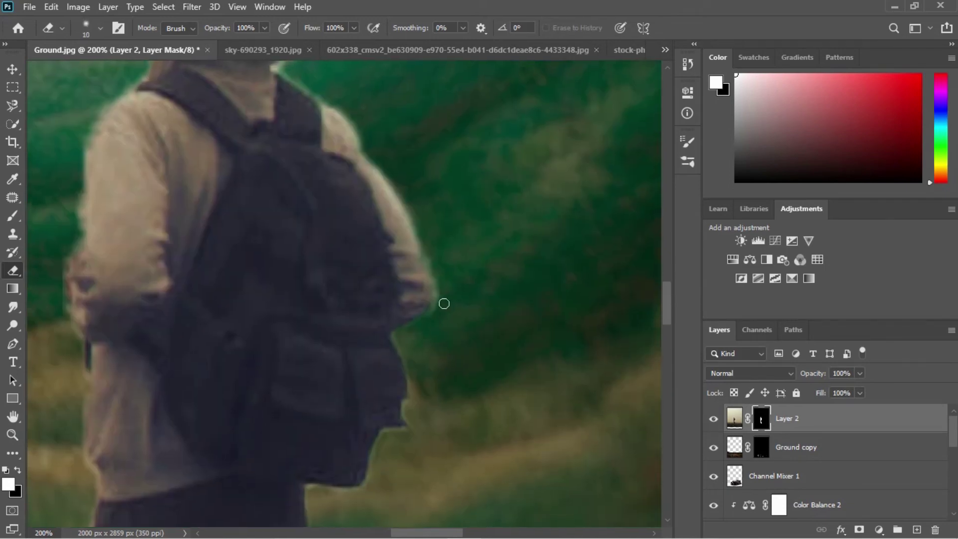
scroll(443, 301, "up", 3)
left_click_drag(339, 296, 385, 282)
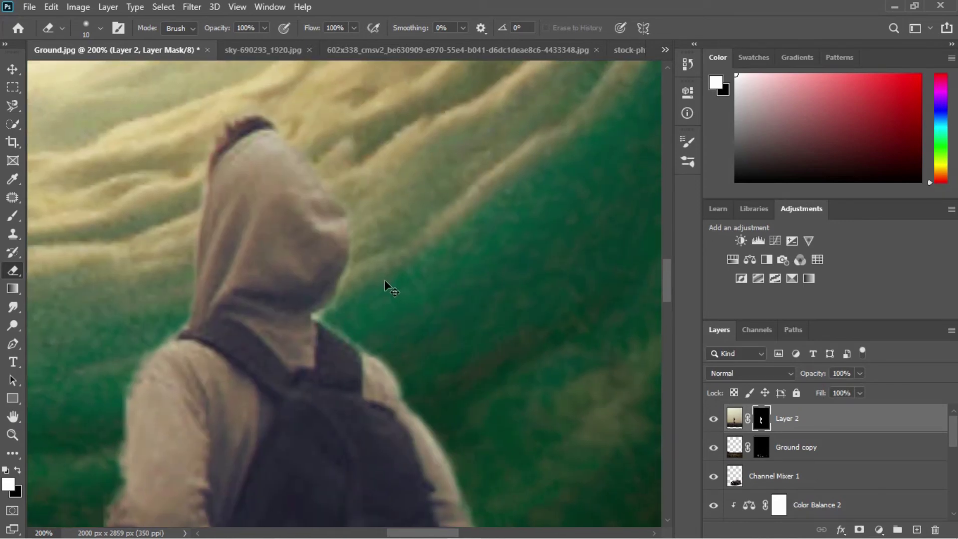
scroll(323, 315, "down", 2)
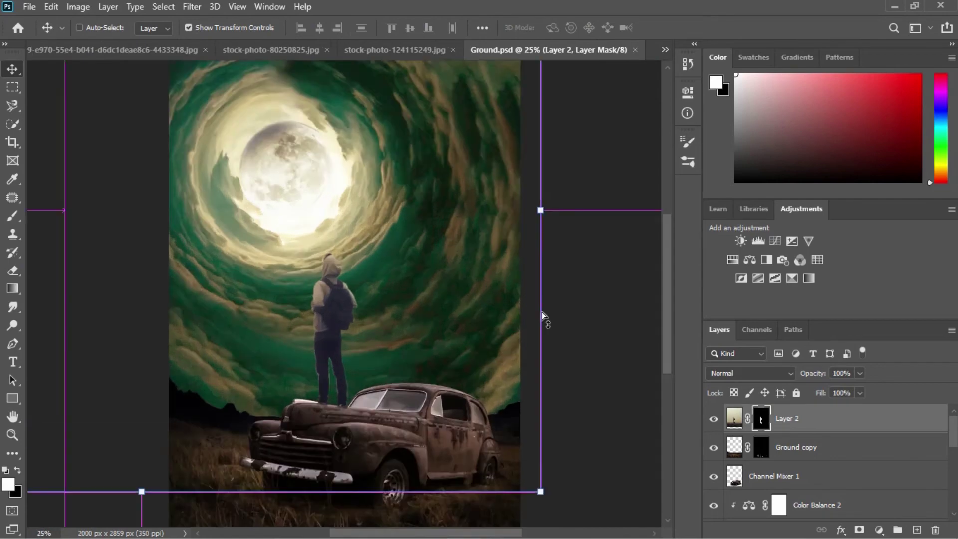
scroll(541, 312, "up", 2)
Step: With an even smaller eraser tip, mask along the inner edge of the leg
scroll(431, 384, "up", 2)
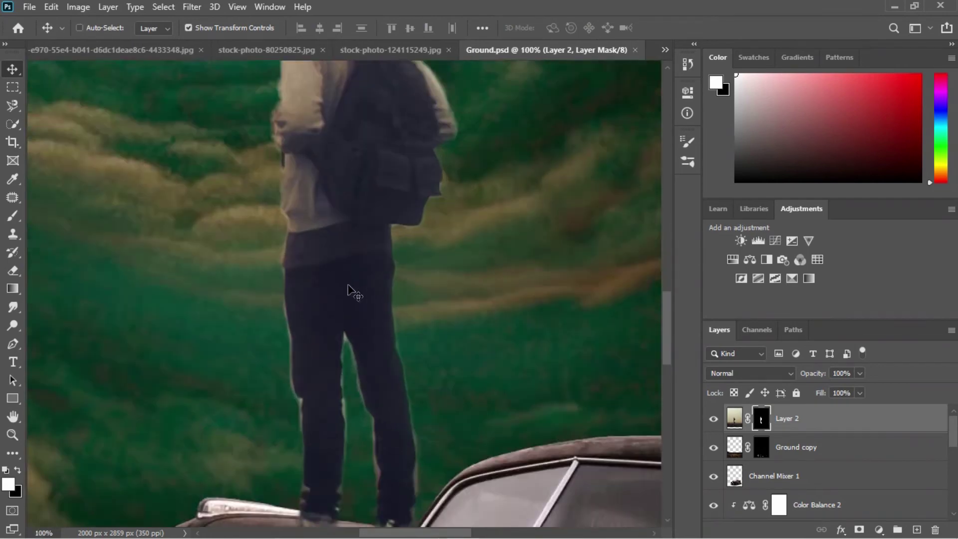
scroll(349, 289, "up", 2)
key("e")
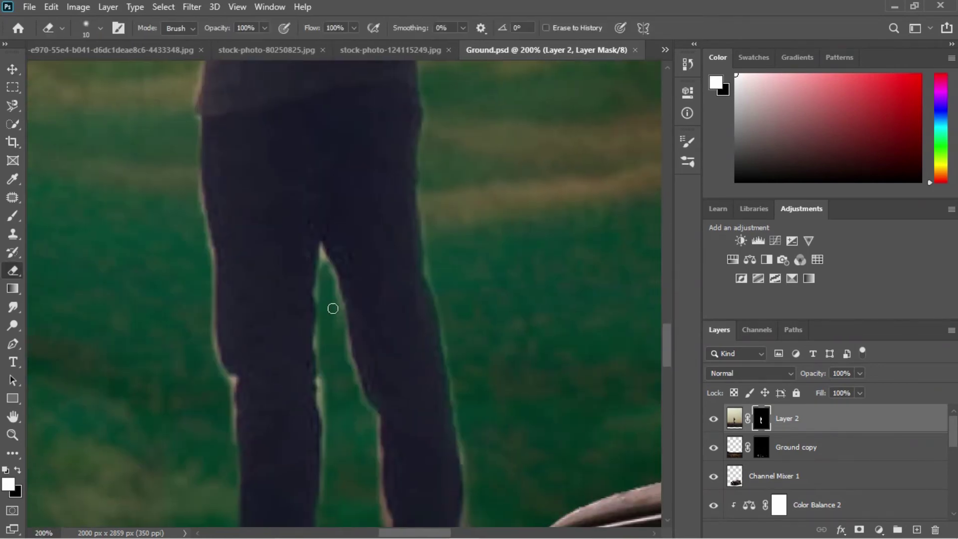
key("bracketleft")
key("bracketleft")
key("bracketleft")
left_click_drag(322, 267, 322, 281)
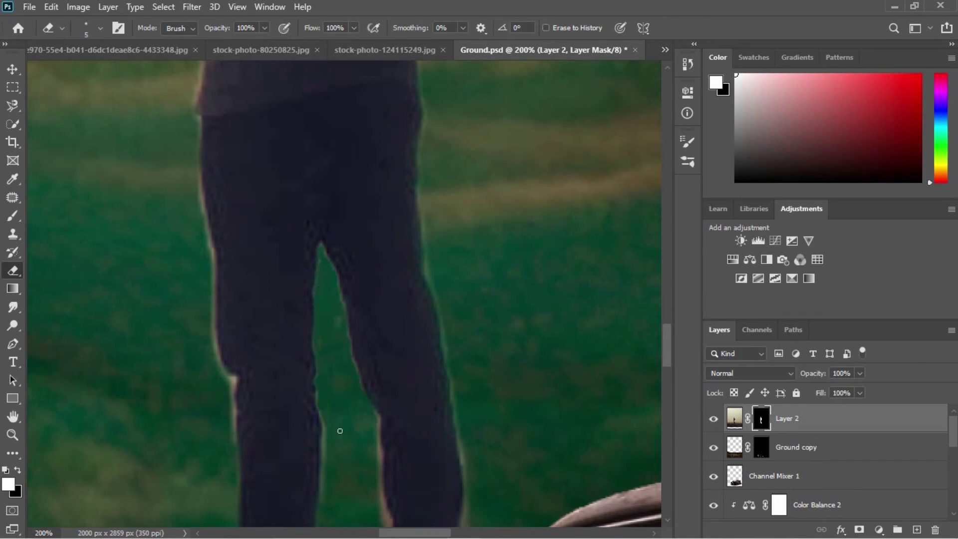
scroll(333, 368, "down", 3)
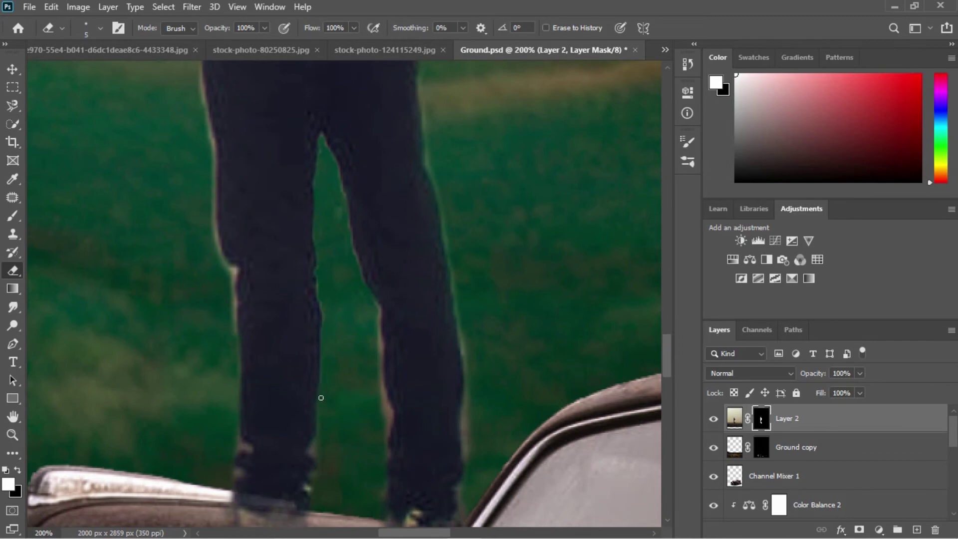
Step: Undo the inner-leg and right-leg strokes and review the leg edges
key("ctrl+z")
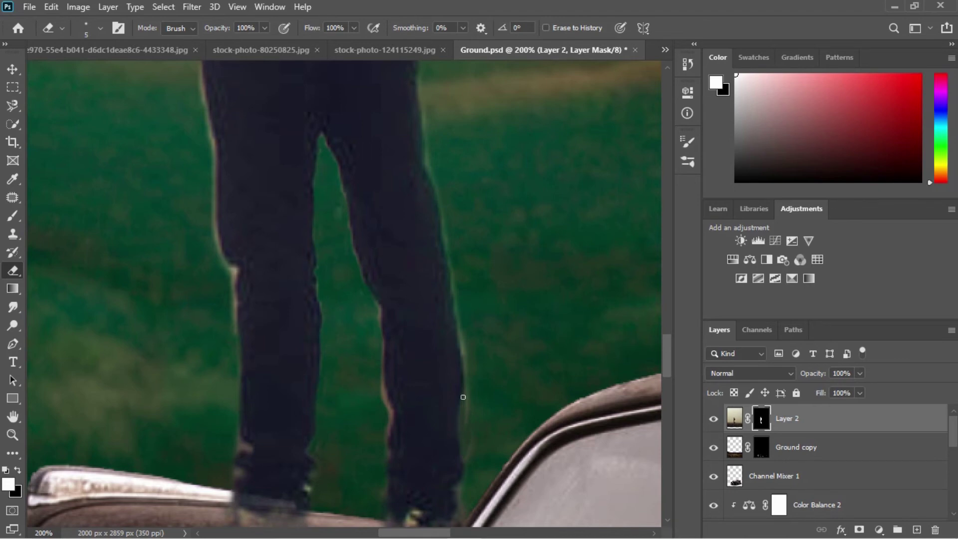
key("ctrl+z")
scroll(470, 364, "down", 1)
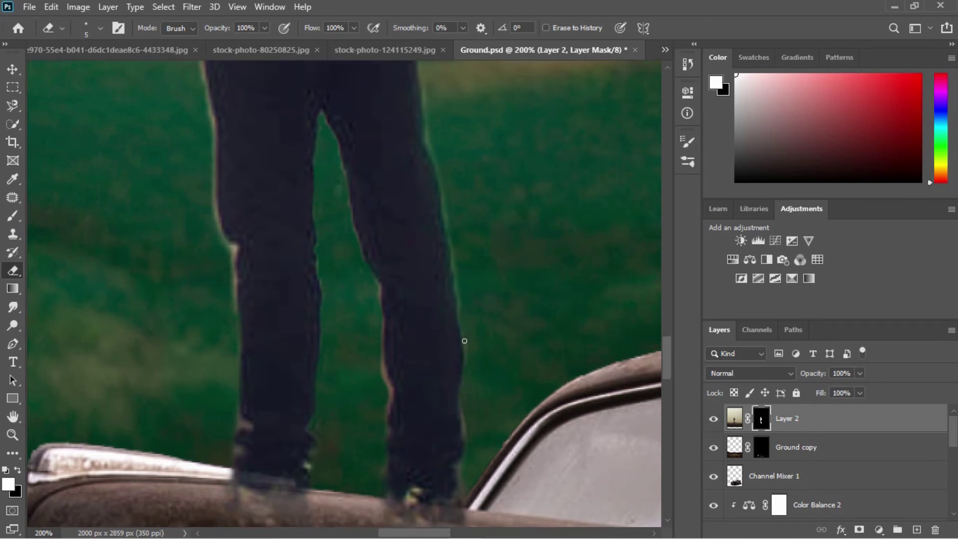
scroll(458, 421, "down", 2)
scroll(471, 379, "up", 2)
scroll(449, 319, "up", 1)
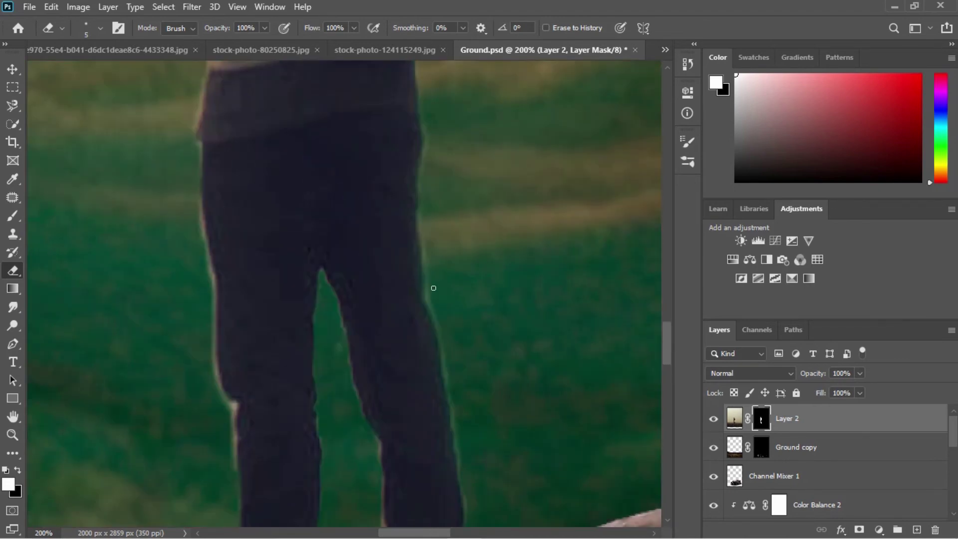
scroll(452, 150, "down", 3)
scroll(452, 150, "down", 2)
Step: Convert Layer 2 into a smart object
right_click(803, 421)
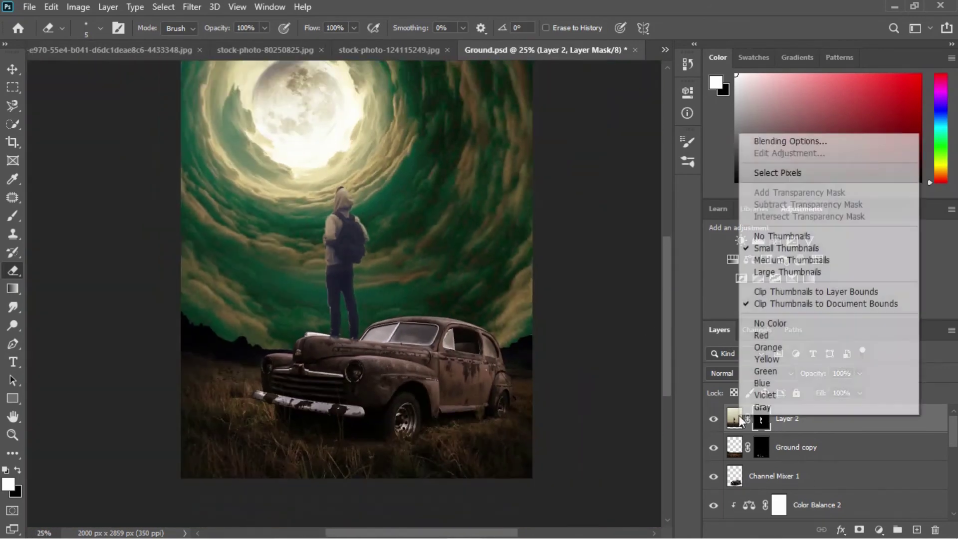
left_click(803, 422)
right_click(803, 422)
left_click(669, 194)
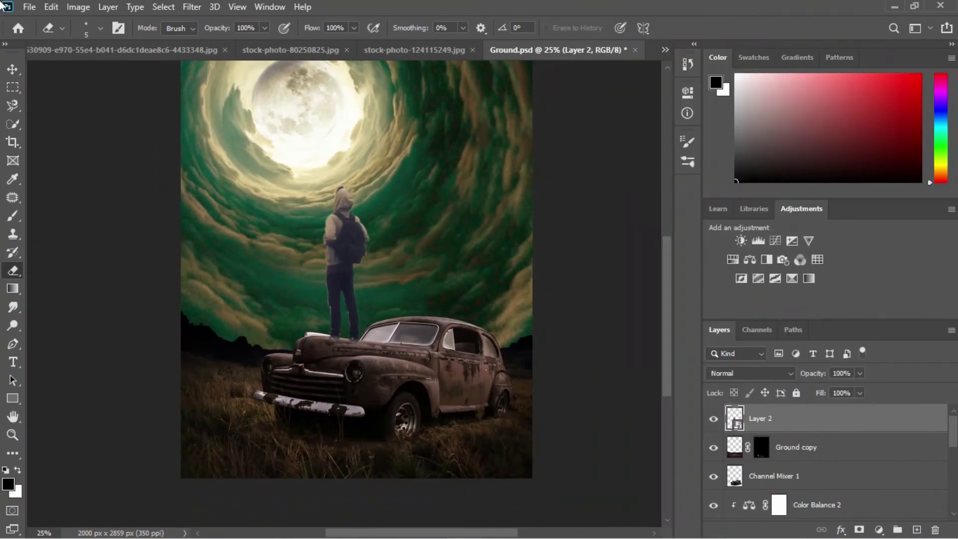
Step: Desaturate the person to -28 with Hue/Saturation
left_click(68, 7)
left_click(260, 124)
mouse_move(602, 240)
left_mouse_down()
mouse_move(583, 244)
mouse_move(594, 242)
left_mouse_up()
left_click(761, 138)
Step: Warm the person with Color Balance (+18 red, -16 yellow) and paint soft tan horizon haze
left_click(78, 6)
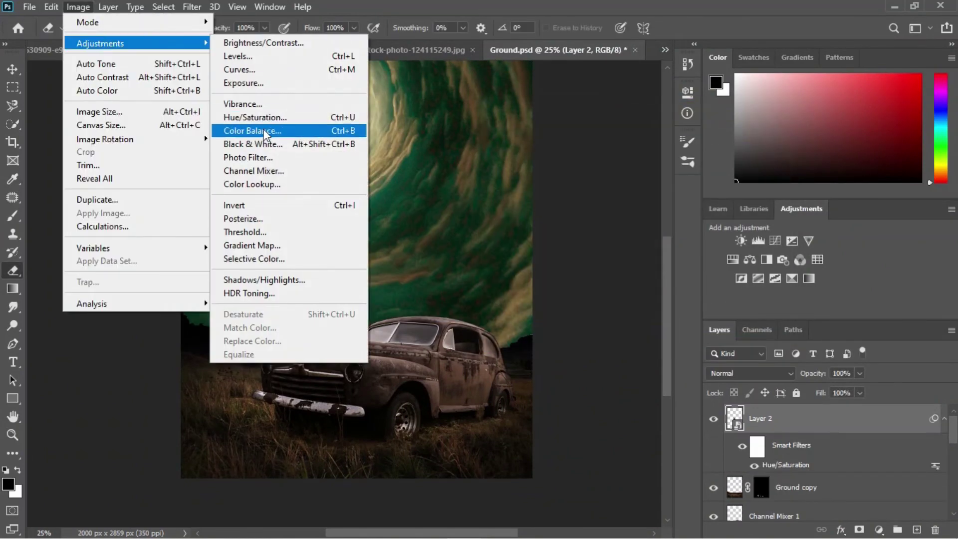
left_click(265, 131)
left_click_drag(535, 114, 574, 131)
left_click_drag(619, 192, 631, 191)
left_click_drag(619, 228, 607, 228)
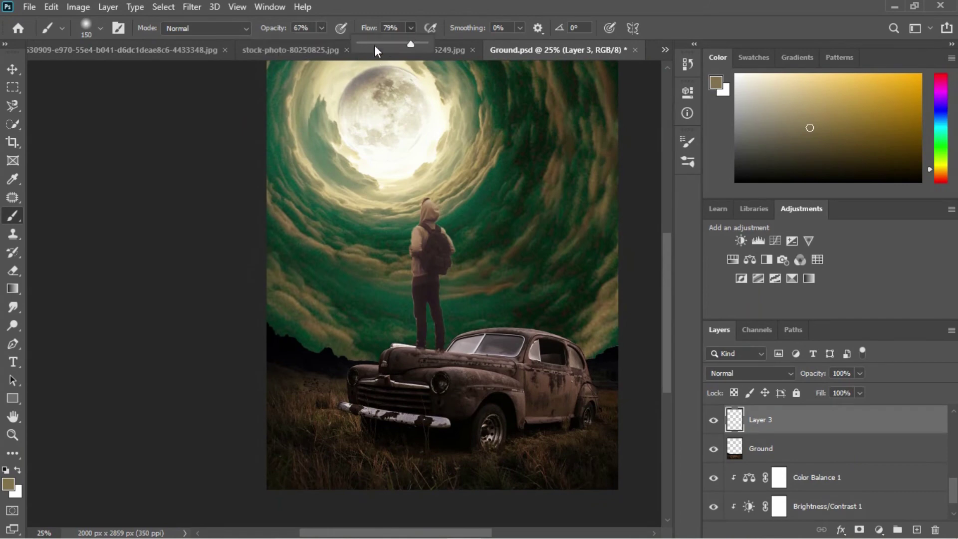
mouse_move(275, 345)
left_mouse_down()
mouse_move(285, 355)
mouse_move(599, 367)
mouse_move(287, 359)
left_mouse_up()
Step: Set Layer 3 to 46% opacity in Pin Light mode and add an empty Layer 4 above it
left_click_drag(837, 392, 824, 388)
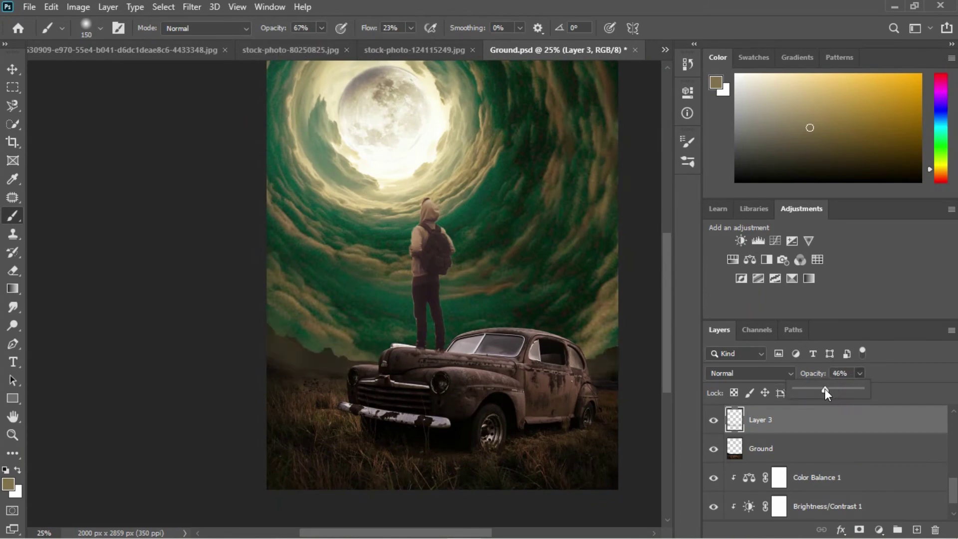
left_click(749, 373)
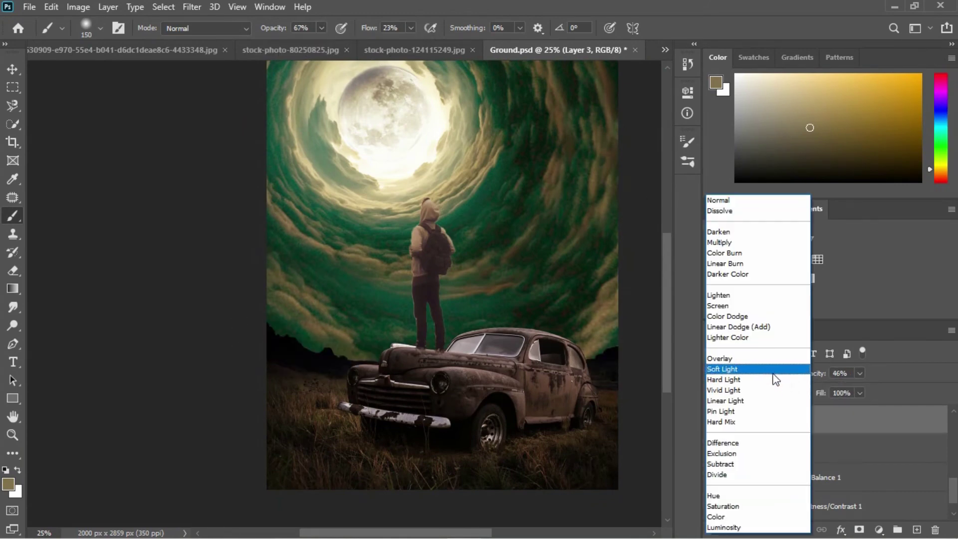
left_click(719, 412)
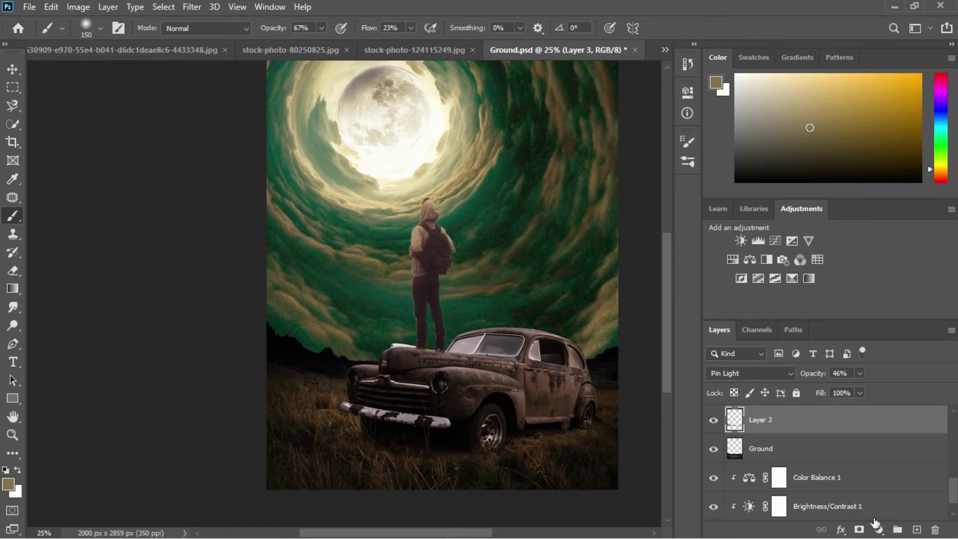
left_click(916, 530)
Step: Paint sampled dark green over the horizon hills on Layer 4 at 53% opacity
left_click(273, 332, "alt")
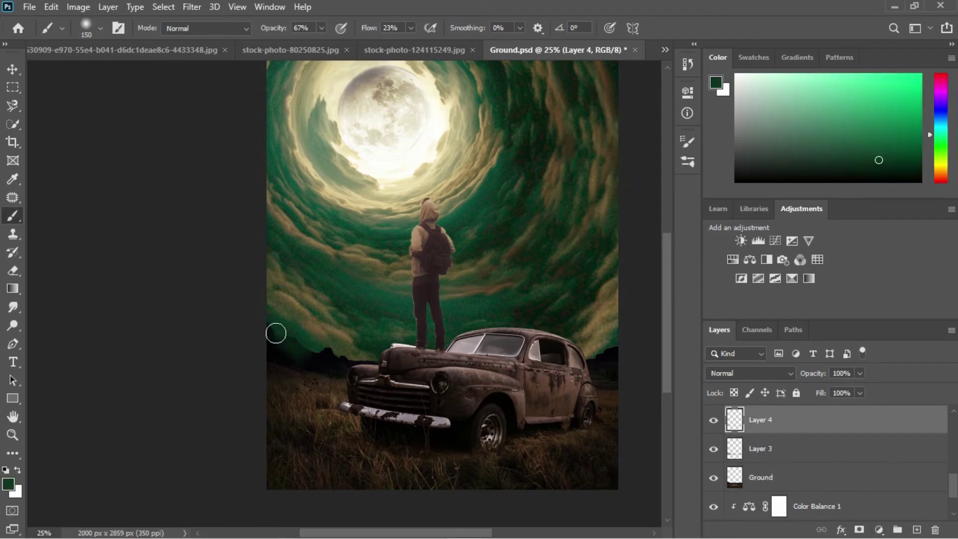
left_click_drag(277, 341, 289, 326)
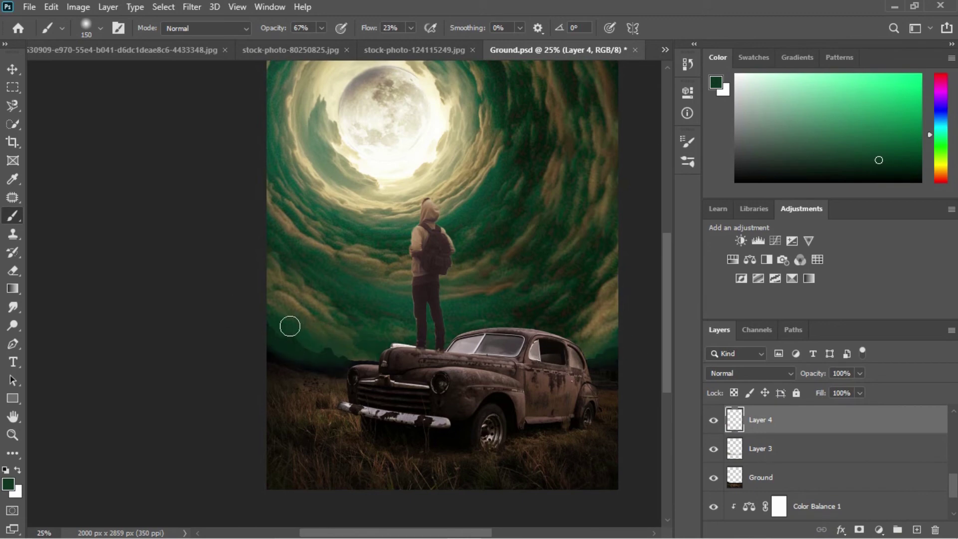
left_click_drag(860, 373, 838, 394)
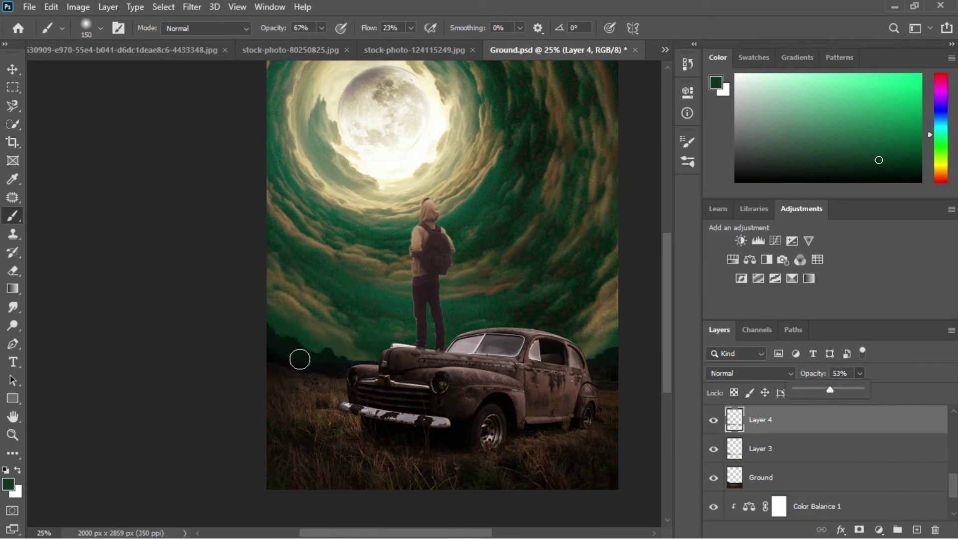
left_click(300, 359)
Step: Adjust the green paint's lightness with Hue/Saturation and zoom out to the whole composite
left_click(78, 6)
left_click(274, 85)
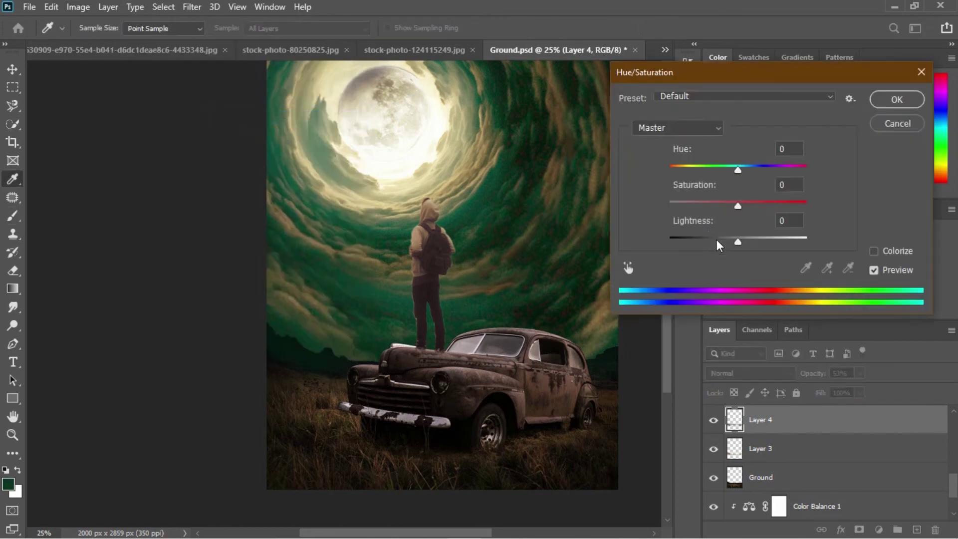
left_click_drag(735, 240, 718, 242)
key("Return")
key("v")
left_click(177, 216)
key("ctrl+minus")
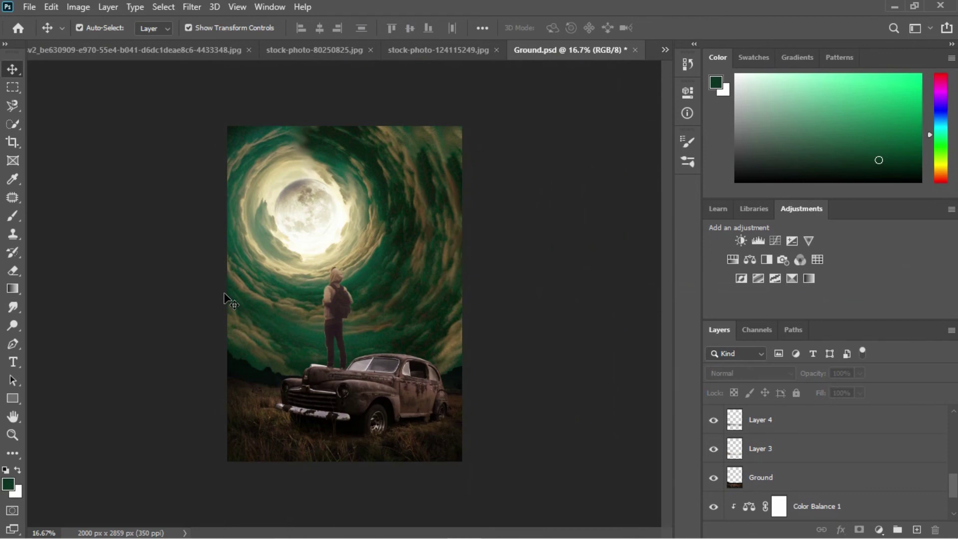
Step: Rasterize Layer 2 and dodge the arm and shoulder's left edge with a size-25 brush
key("o")
key("ctrl+plus")
key("ctrl+plus")
key("ctrl+plus")
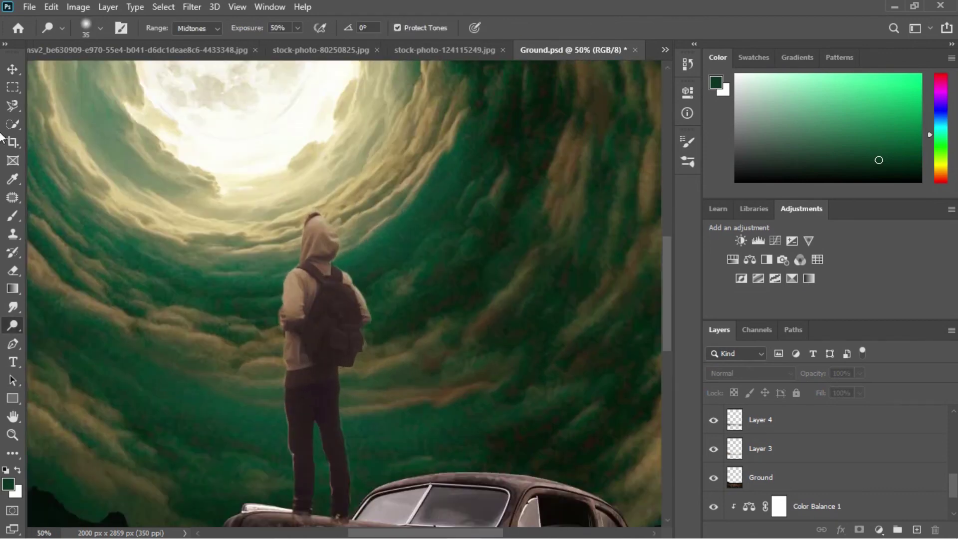
left_click(310, 309, "ctrl")
key("ctrl+plus")
key("ctrl+plus")
key("ctrl+plus")
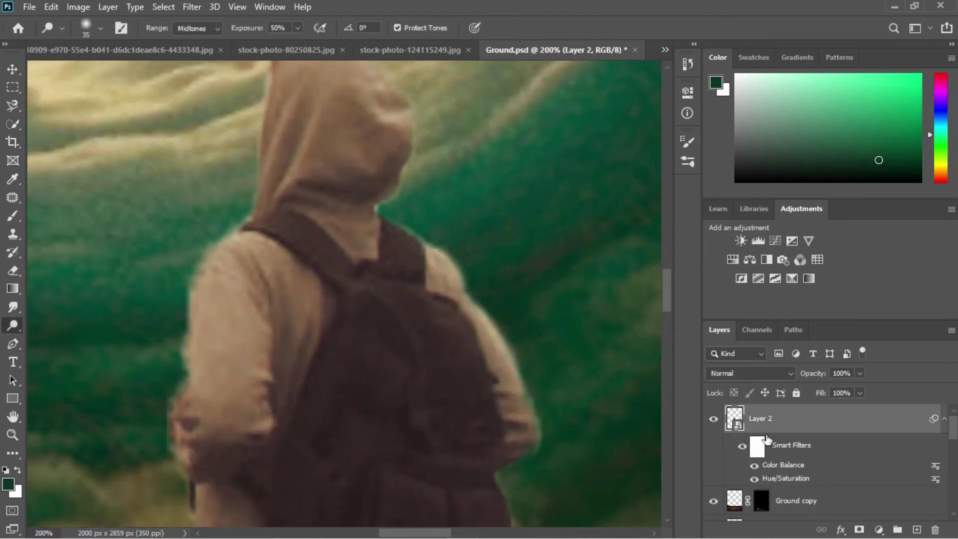
left_click(114, 330)
key("Return")
key("bracketleft")
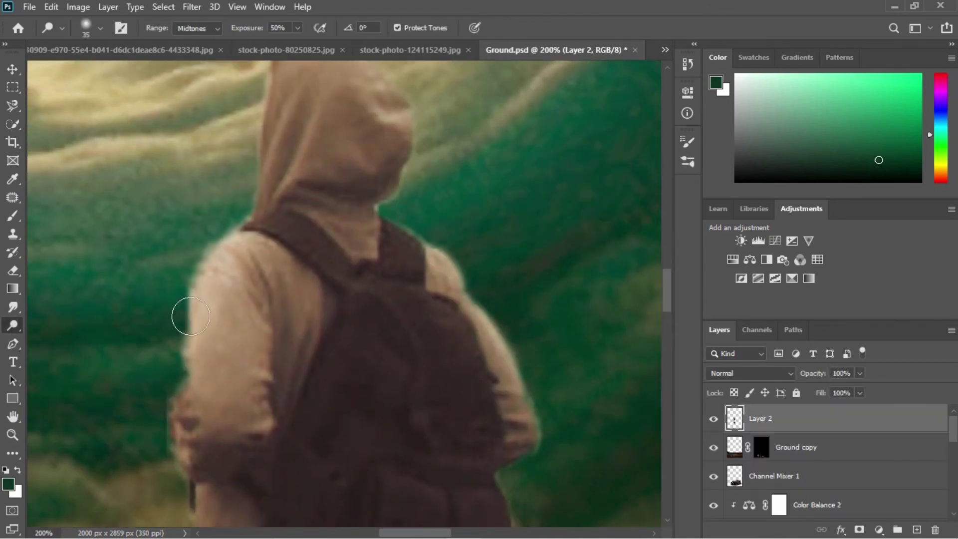
left_click_drag(163, 303, 177, 390)
Step: On Channel Mixer 1, dodge the car hood's left edge lighter and warmer
scroll(278, 208, "down", 5)
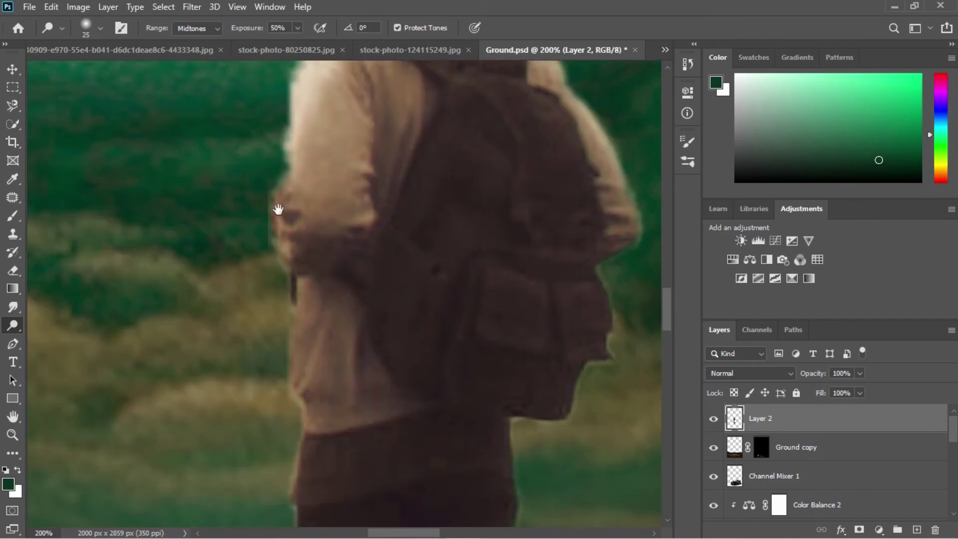
scroll(278, 145, "down", 2)
scroll(291, 349, "down", 3)
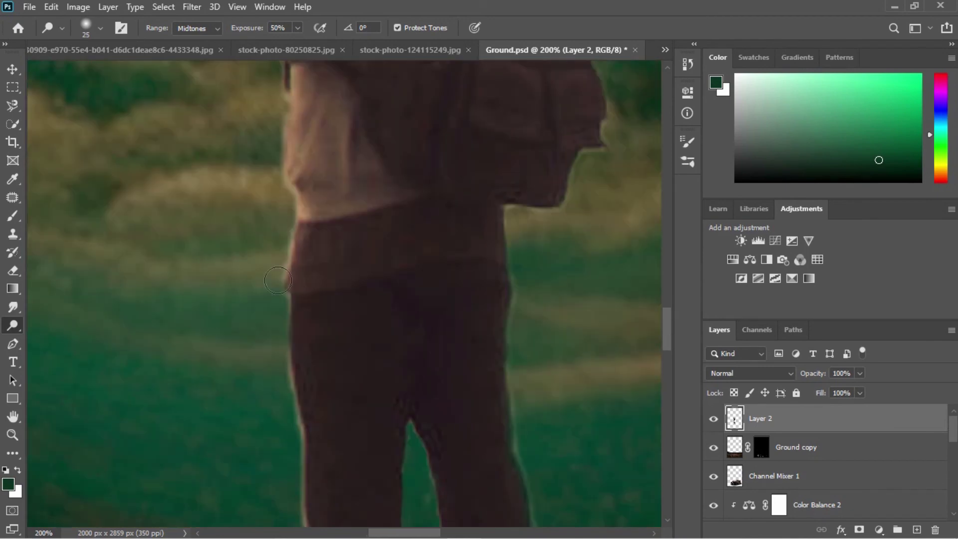
scroll(290, 158, "down", 3)
scroll(215, 331, "down", 3)
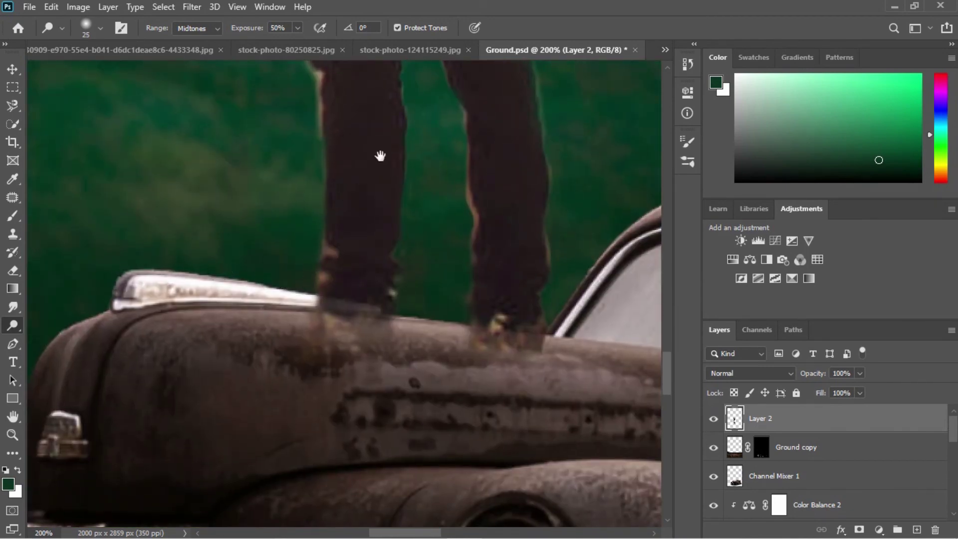
left_click_drag(380, 156, 546, 73)
left_click(384, 188, "ctrl")
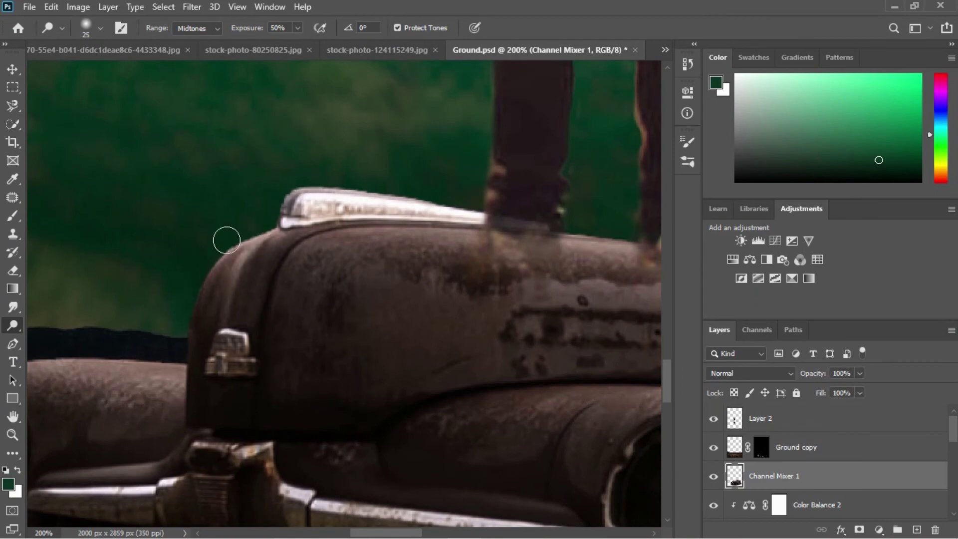
mouse_move(227, 241)
left_mouse_down()
mouse_move(188, 289)
mouse_move(245, 239)
left_mouse_up()
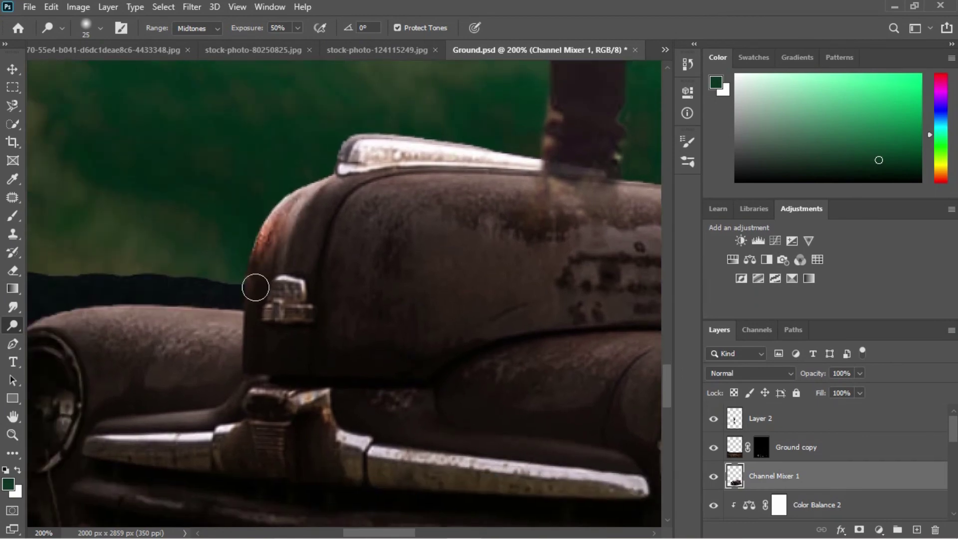
Step: Pan around and zoom out to review the dodged hood and figure
scroll(175, 307, "down", 2)
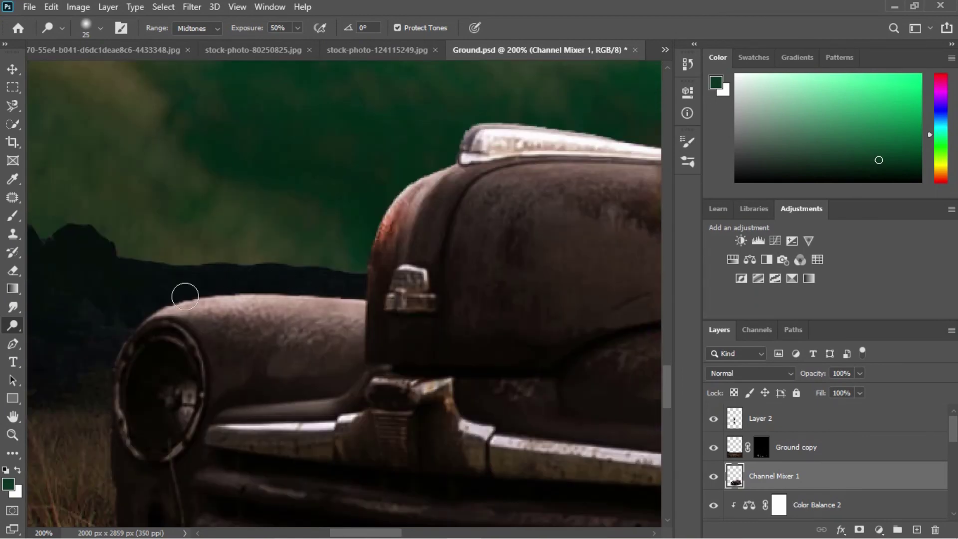
scroll(294, 260, "left", 3)
scroll(296, 257, "right", 3)
scroll(250, 220, "right", 3)
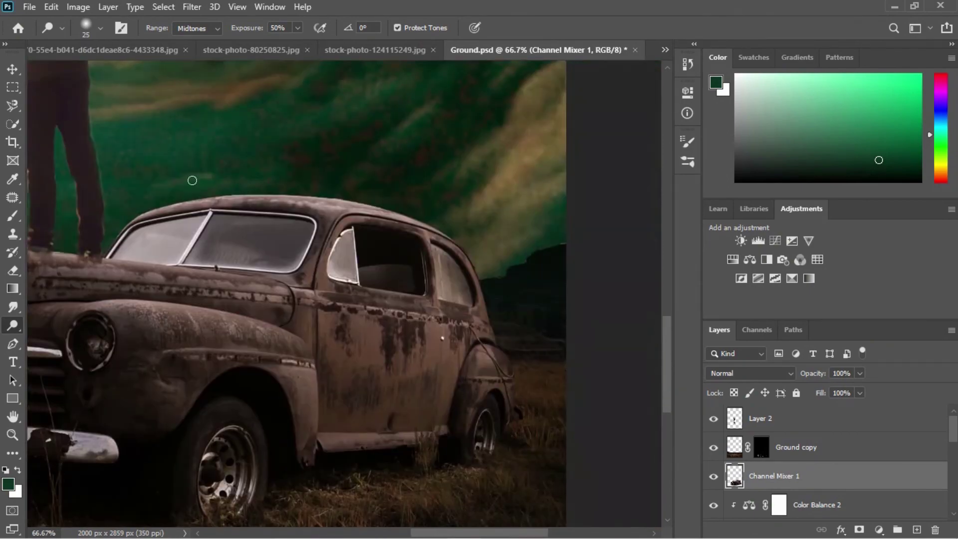
key("v")
scroll(544, 314, "down", 3)
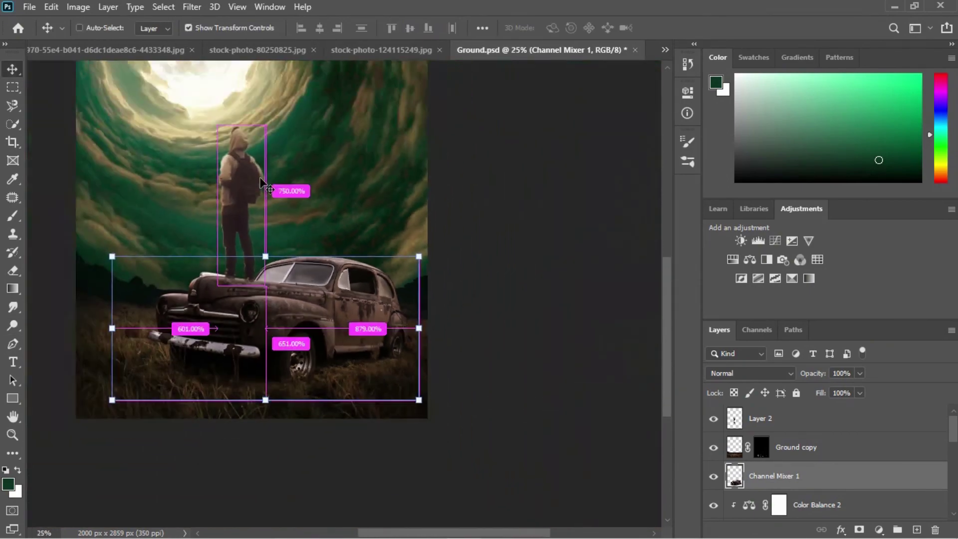
scroll(544, 315, "down", 1)
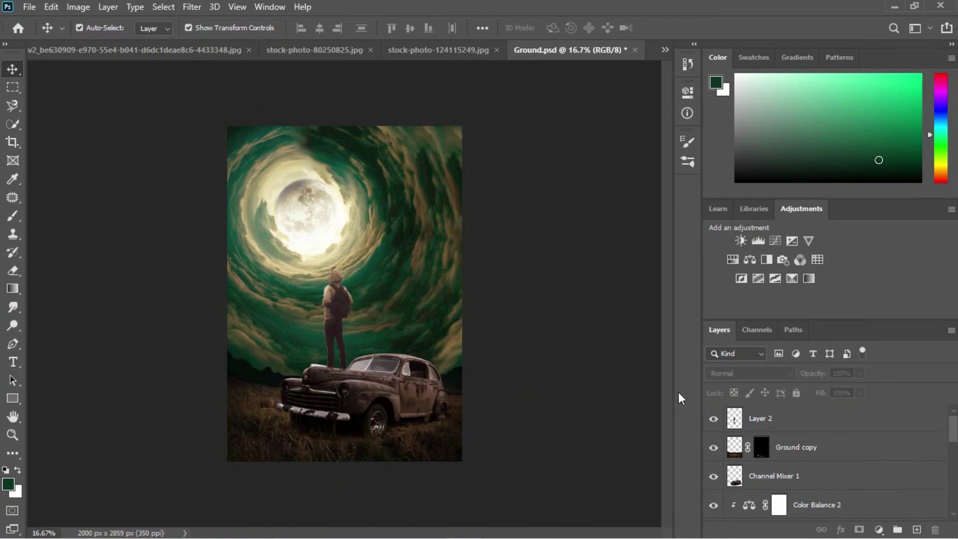
Step: Merge all layers into Layer 2 and duplicate it as Layer 3
left_click(781, 423)
scroll(803, 449, "down", 5)
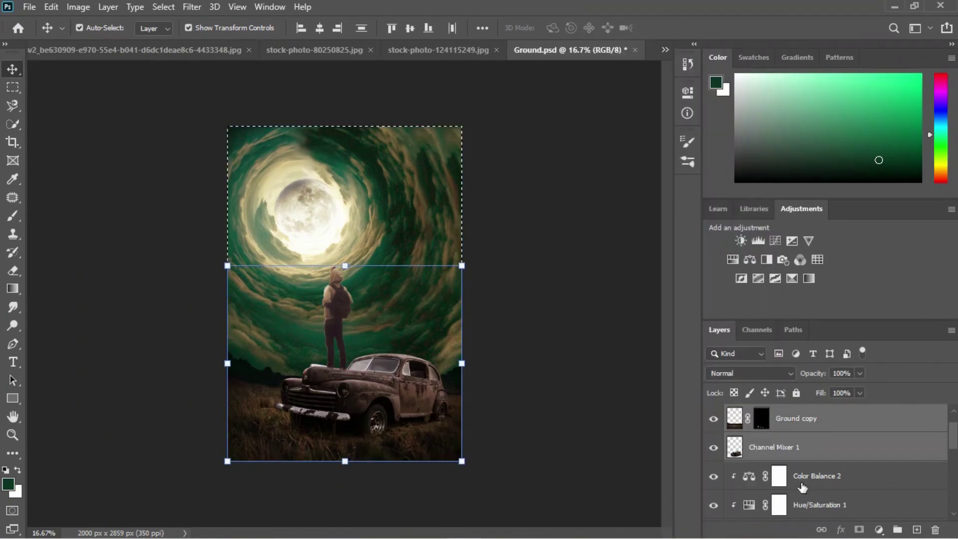
left_click(780, 507, "shift")
right_click(778, 507)
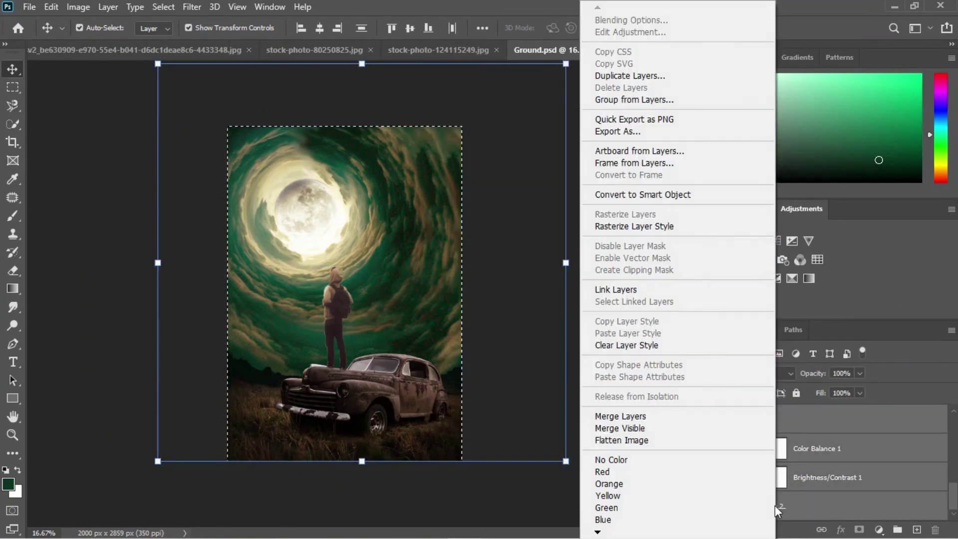
left_click(618, 400)
key("ctrl+j")
left_click(740, 437)
key("ctrl+z")
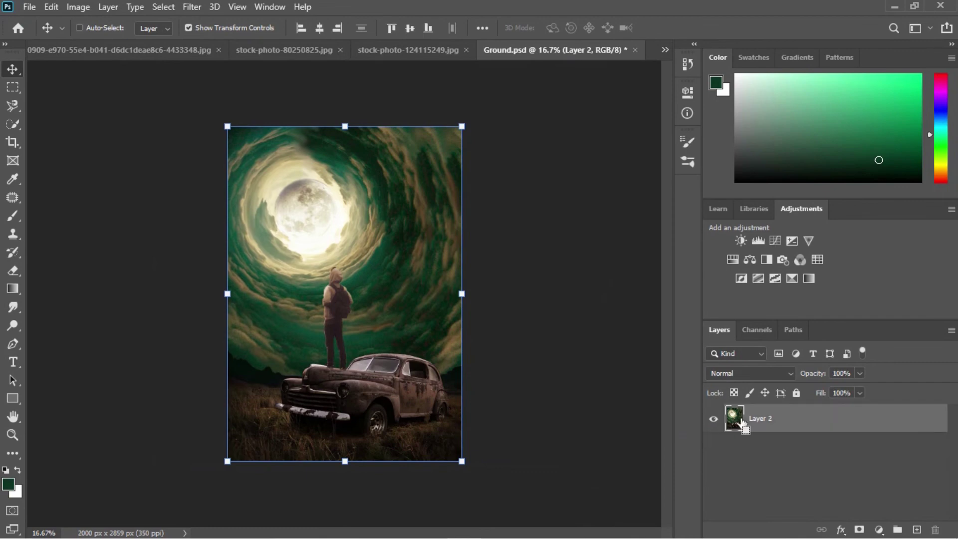
key("ctrl+shift+alt+n")
Step: Desaturate Layer 3 to -26 and apply Brightness/Contrast
left_click(51, 6)
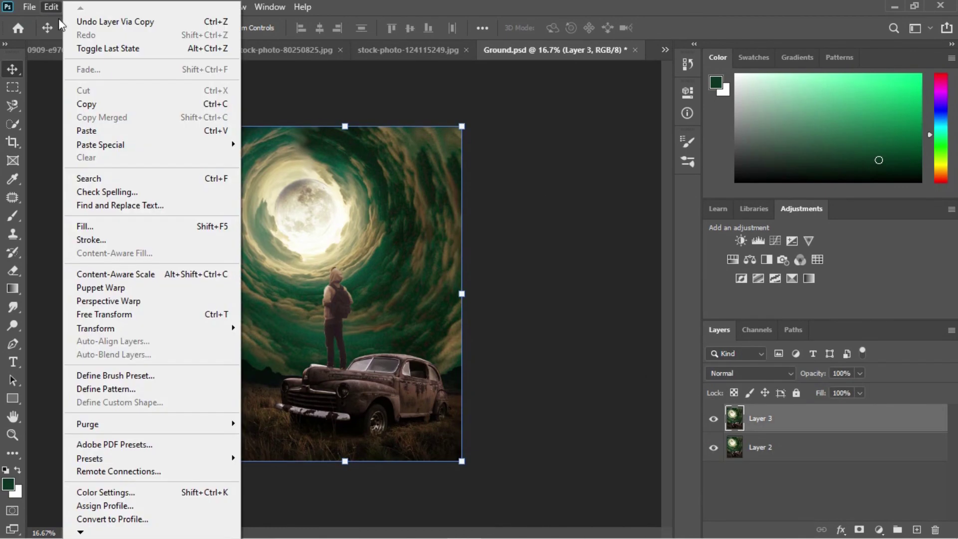
left_click(290, 126)
left_click_drag(737, 205, 715, 202)
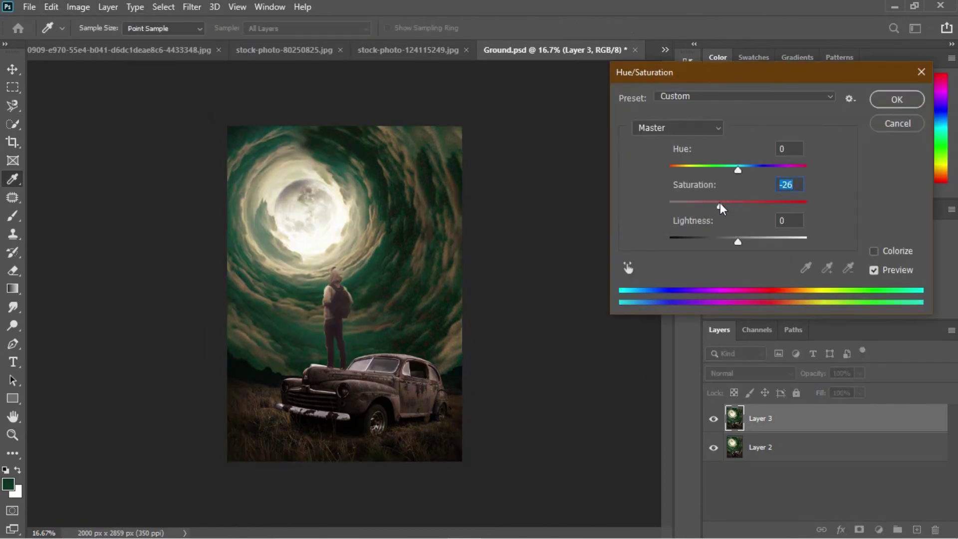
key("Return")
left_click(78, 7)
left_click(315, 44)
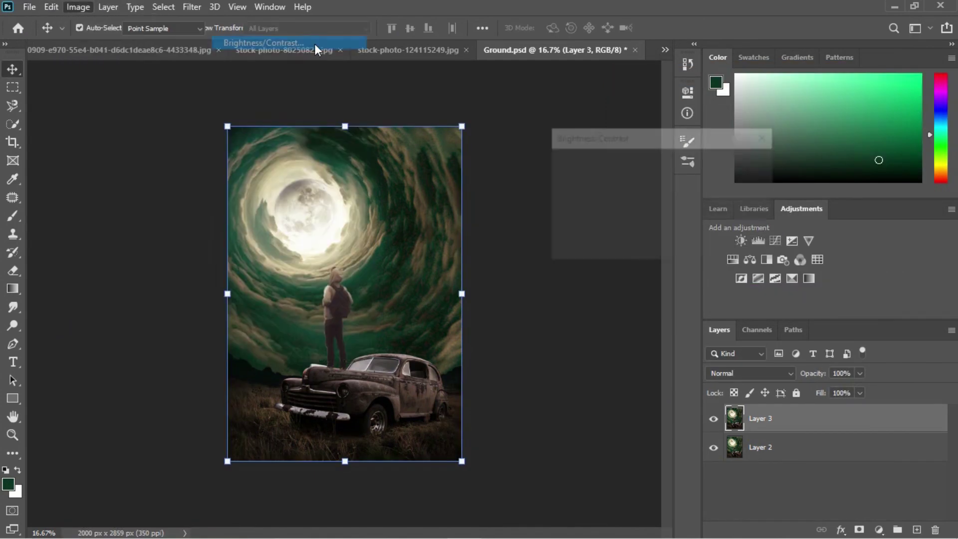
key("Return")
Step: Apply Color Balance to Layer 3 and duplicate it as Layer 3 copy
left_click(78, 7)
left_click(259, 131)
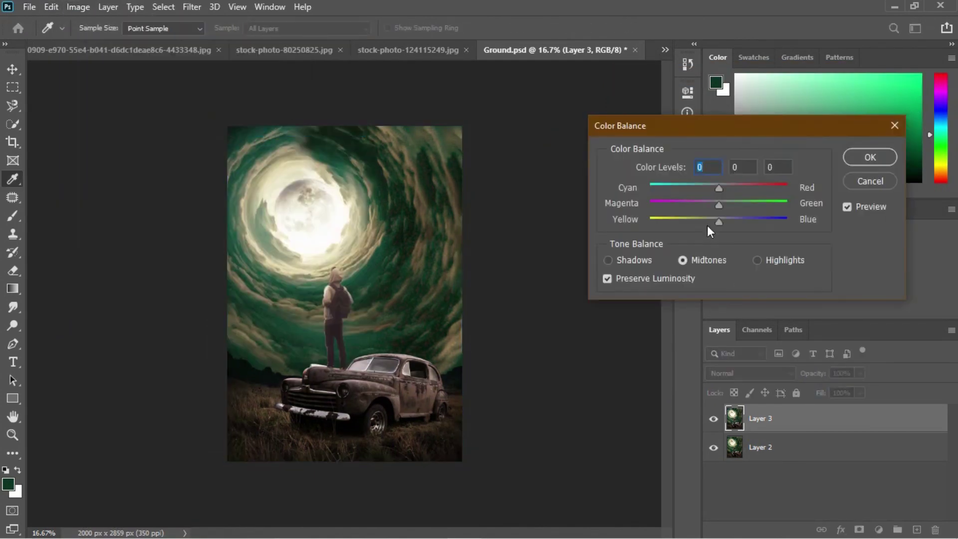
type("-10")
key("Return")
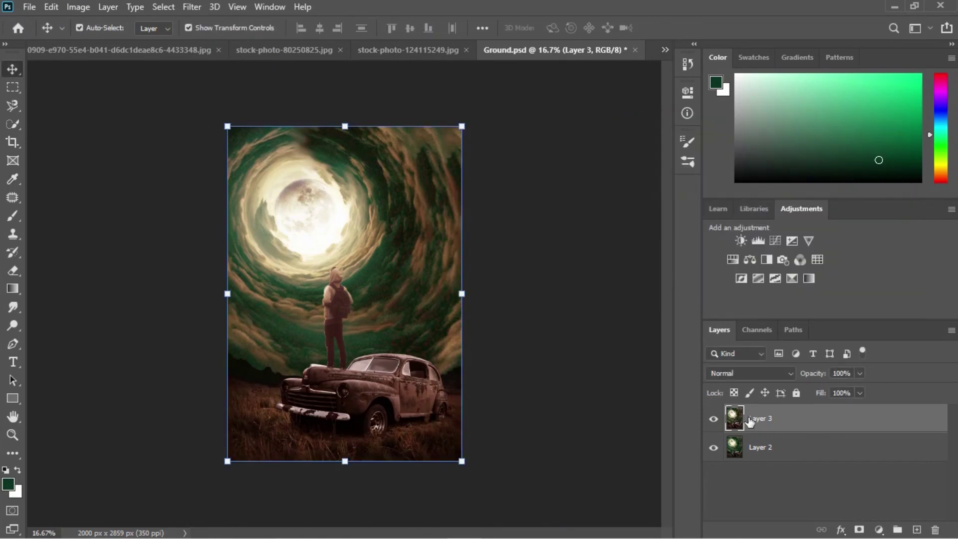
key("ctrl+j")
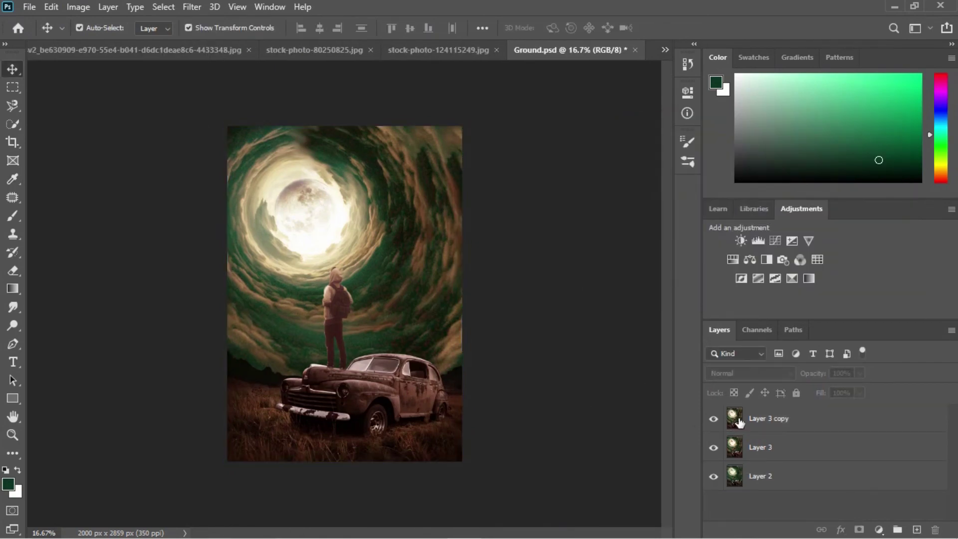
Step: Camera Raw grade Layer 3 copy: Temperature +12, Tint +19, Contrast +47, Highlights -14, Shadows -8
left_click(156, 7)
key("Escape")
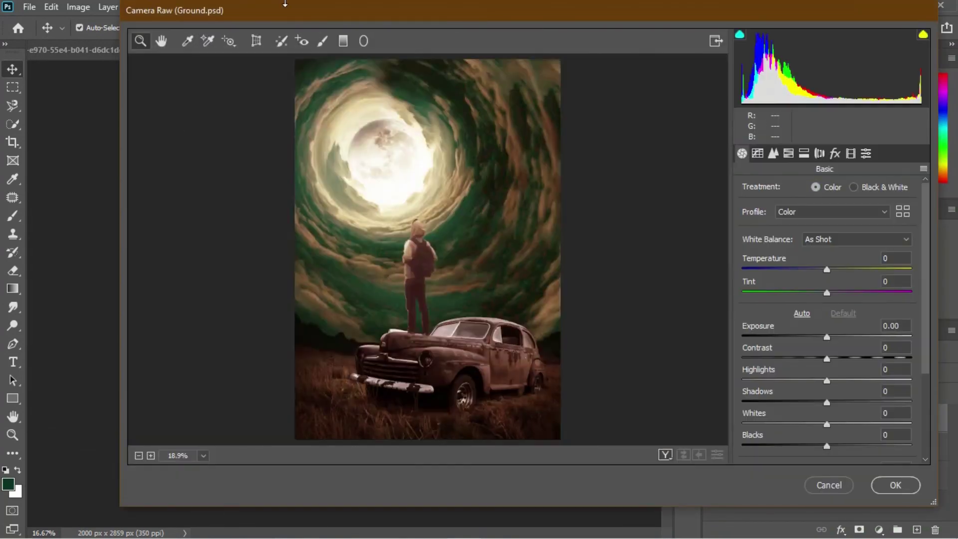
mouse_move(827, 269)
left_mouse_down()
mouse_move(836, 270)
mouse_move(836, 293)
left_mouse_up()
mouse_move(827, 359)
left_mouse_down()
mouse_move(866, 359)
mouse_move(818, 381)
left_mouse_up()
left_click_drag(827, 402, 820, 402)
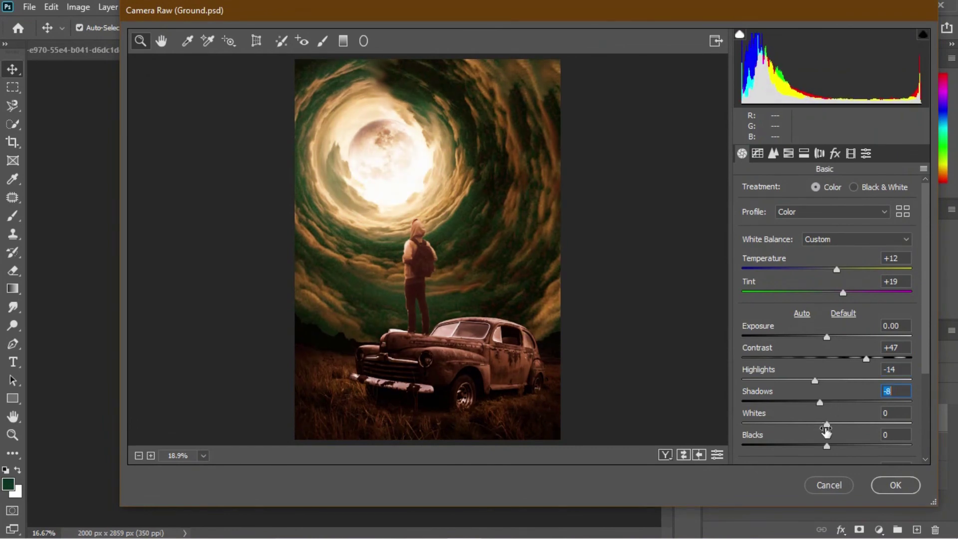
key("Return")
Step: Sample light beige from the clouds and set a soft brush to 33% opacity, 23% flow
scroll(399, 270, "up", 3)
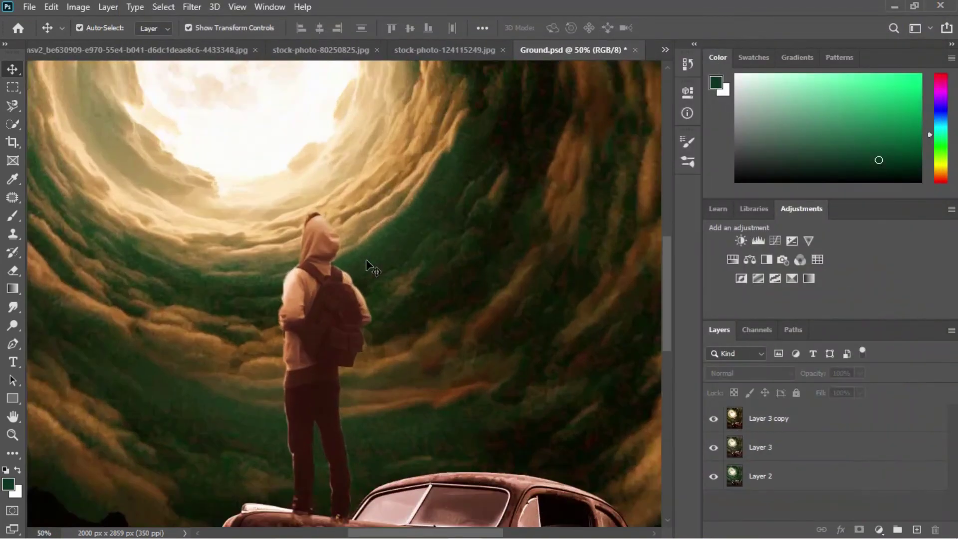
left_click(314, 132)
key("b")
key("alt+period")
key("3")
key("3")
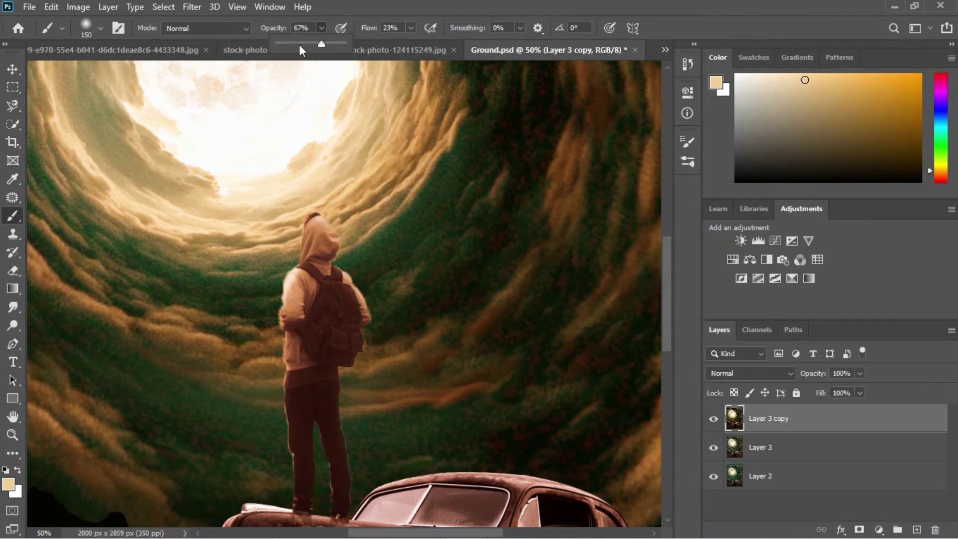
key("shift+2")
key("shift+3")
Step: Paint a soft beige glow around the figure's head and shoulder
mouse_move(280, 234)
left_mouse_down()
mouse_move(331, 204)
mouse_move(414, 190)
mouse_move(268, 208)
mouse_move(194, 243)
mouse_move(212, 259)
left_mouse_up()
left_click_drag(254, 283, 269, 305)
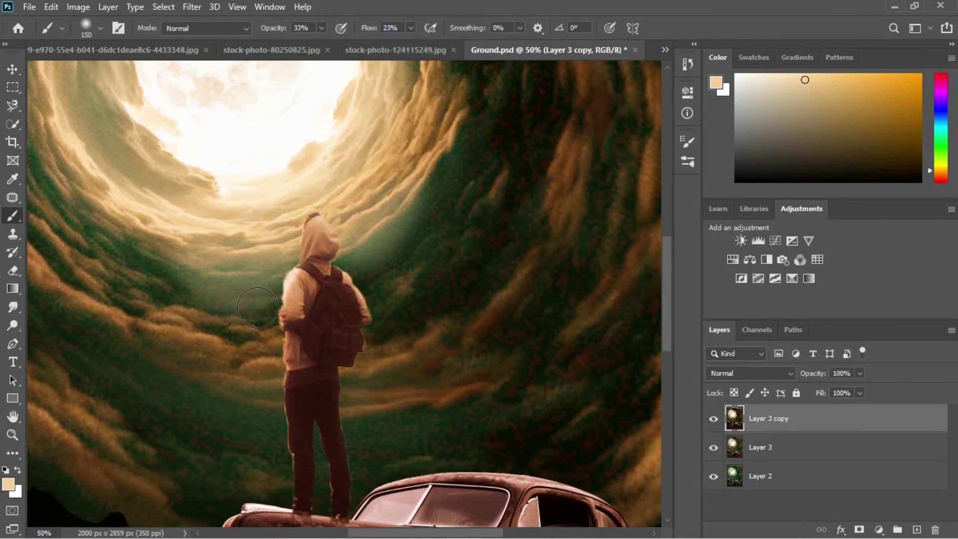
key("bracketleft")
key("bracketleft")
key("bracketleft")
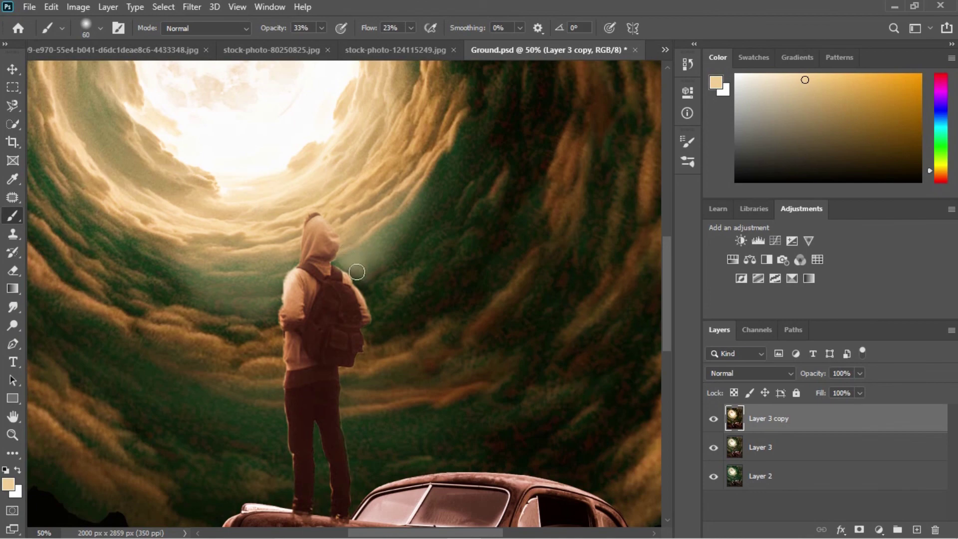
key("ctrl+minus")
key("ctrl+minus")
key("ctrl+minus")
left_click(665, 49)
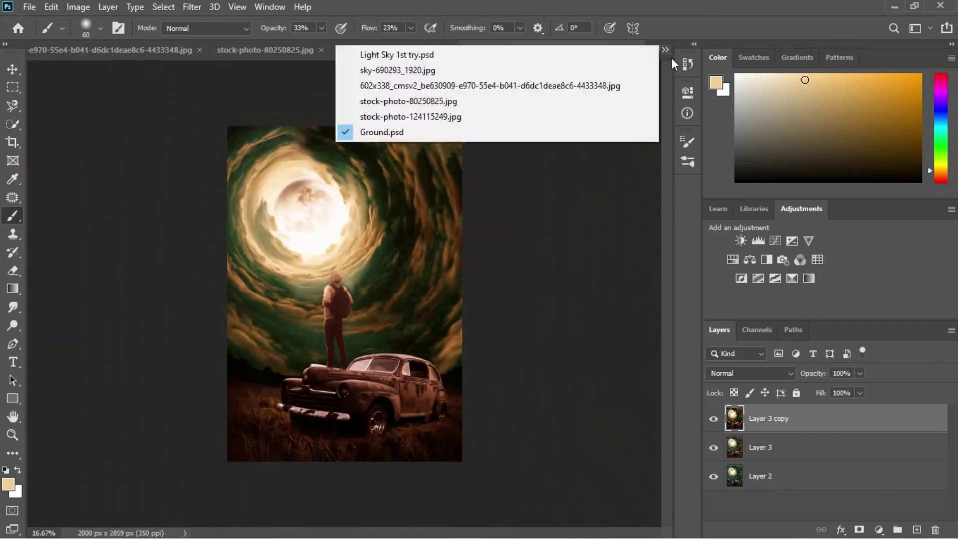